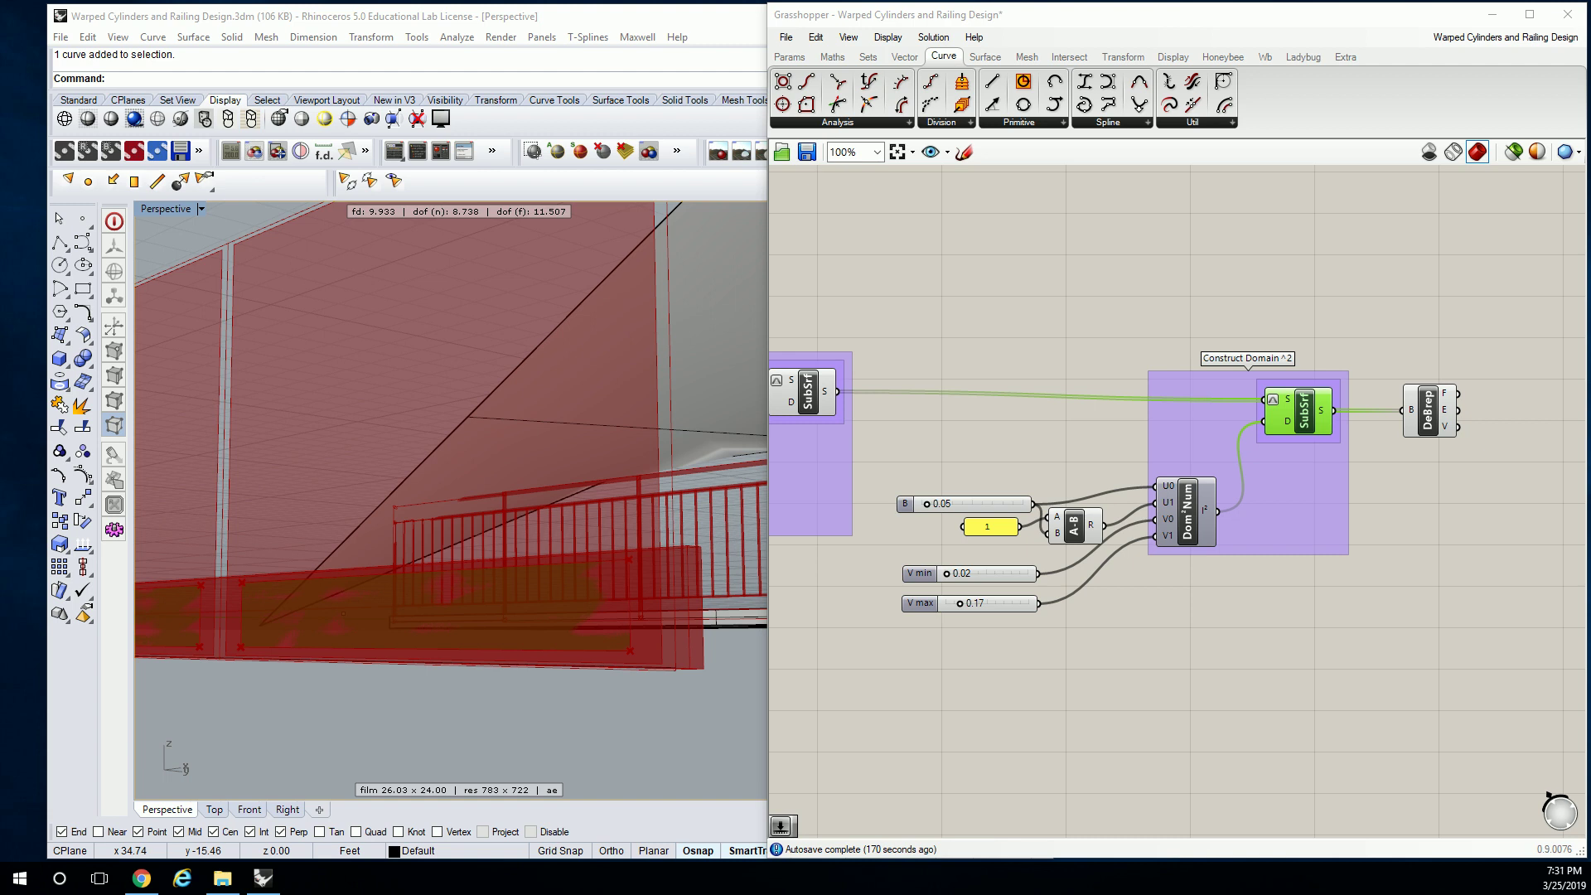
# Move the Deconstruct Brep component close beside the SubSrf component that feeds it, aligning the connecting wire
pyautogui.moveTo(1432, 405); pyautogui.dragTo(1435, 412)
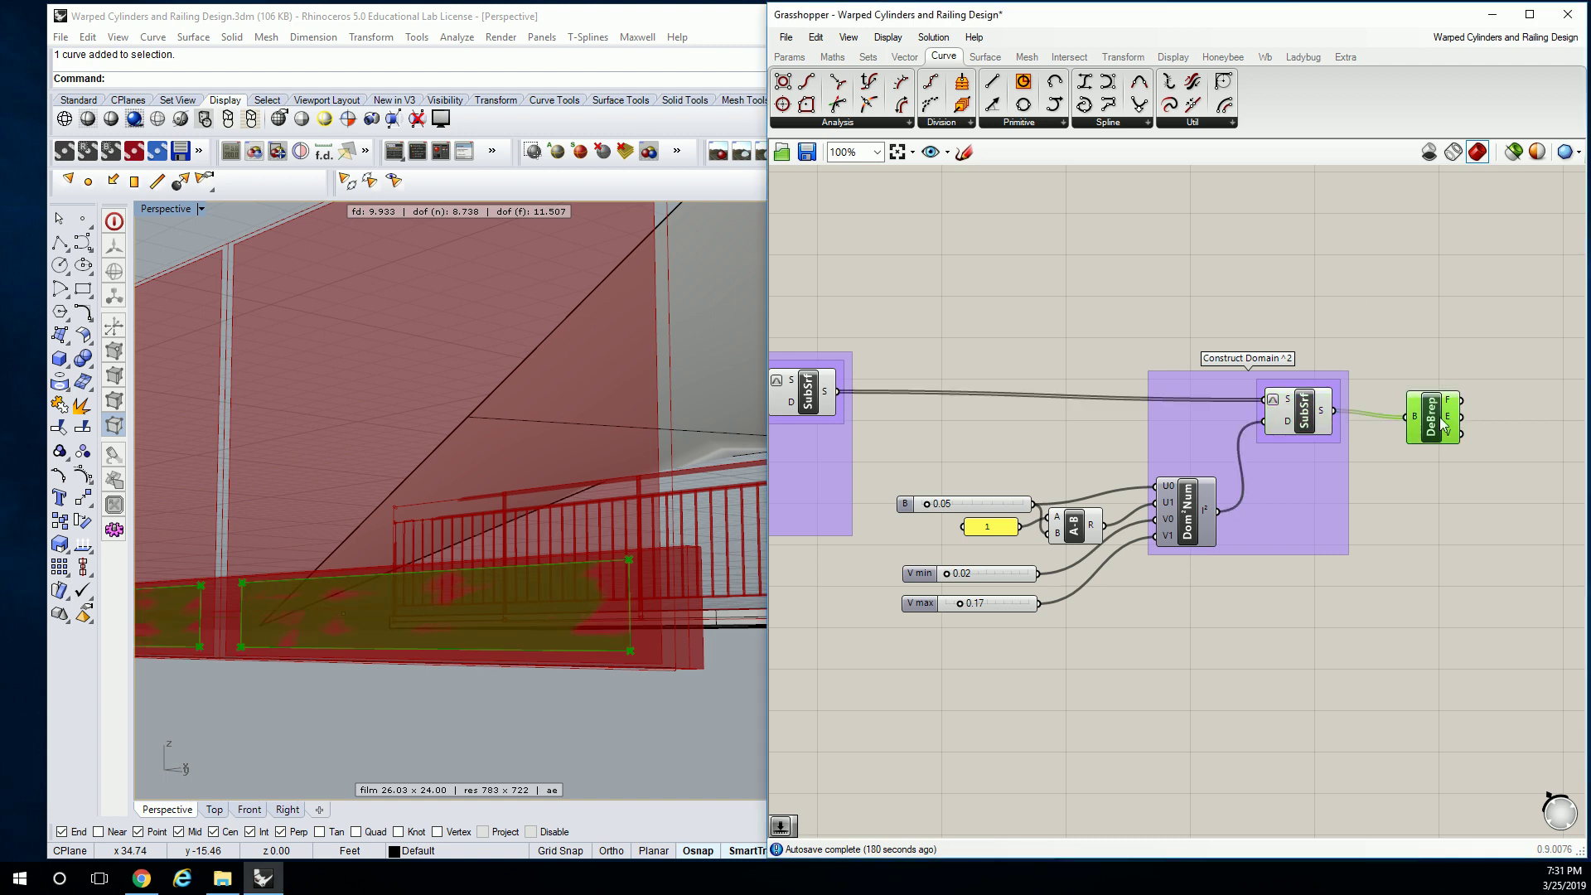
pyautogui.moveTo(1548, 416); pyautogui.dragTo(1366, 419, button='right')
pyautogui.scroll(2, 1309, 418)
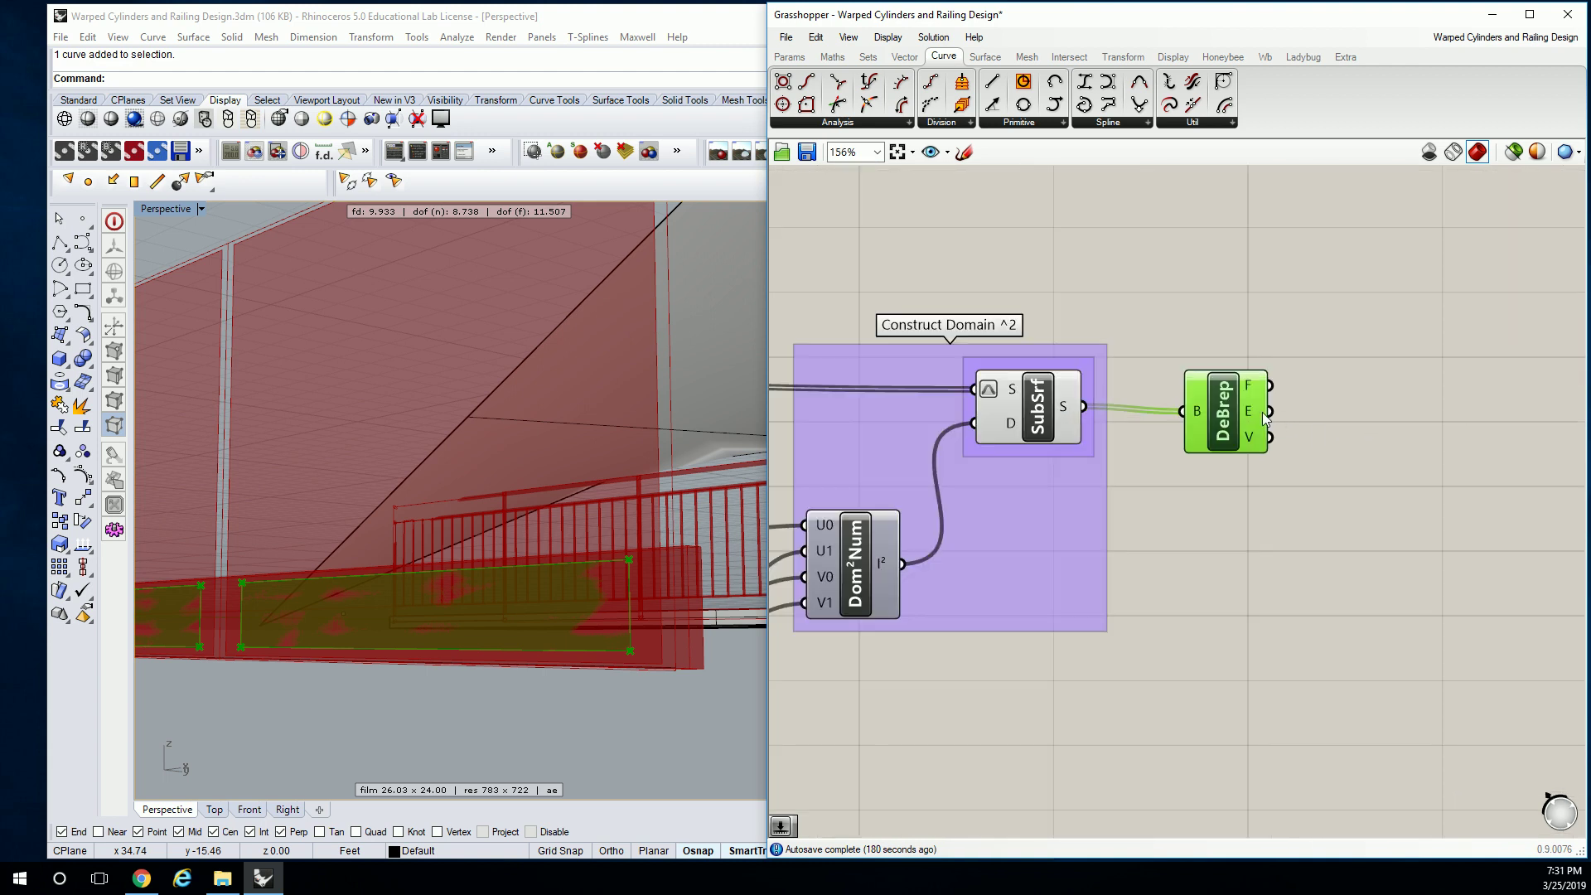
pyautogui.moveTo(1237, 420); pyautogui.dragTo(1187, 412)
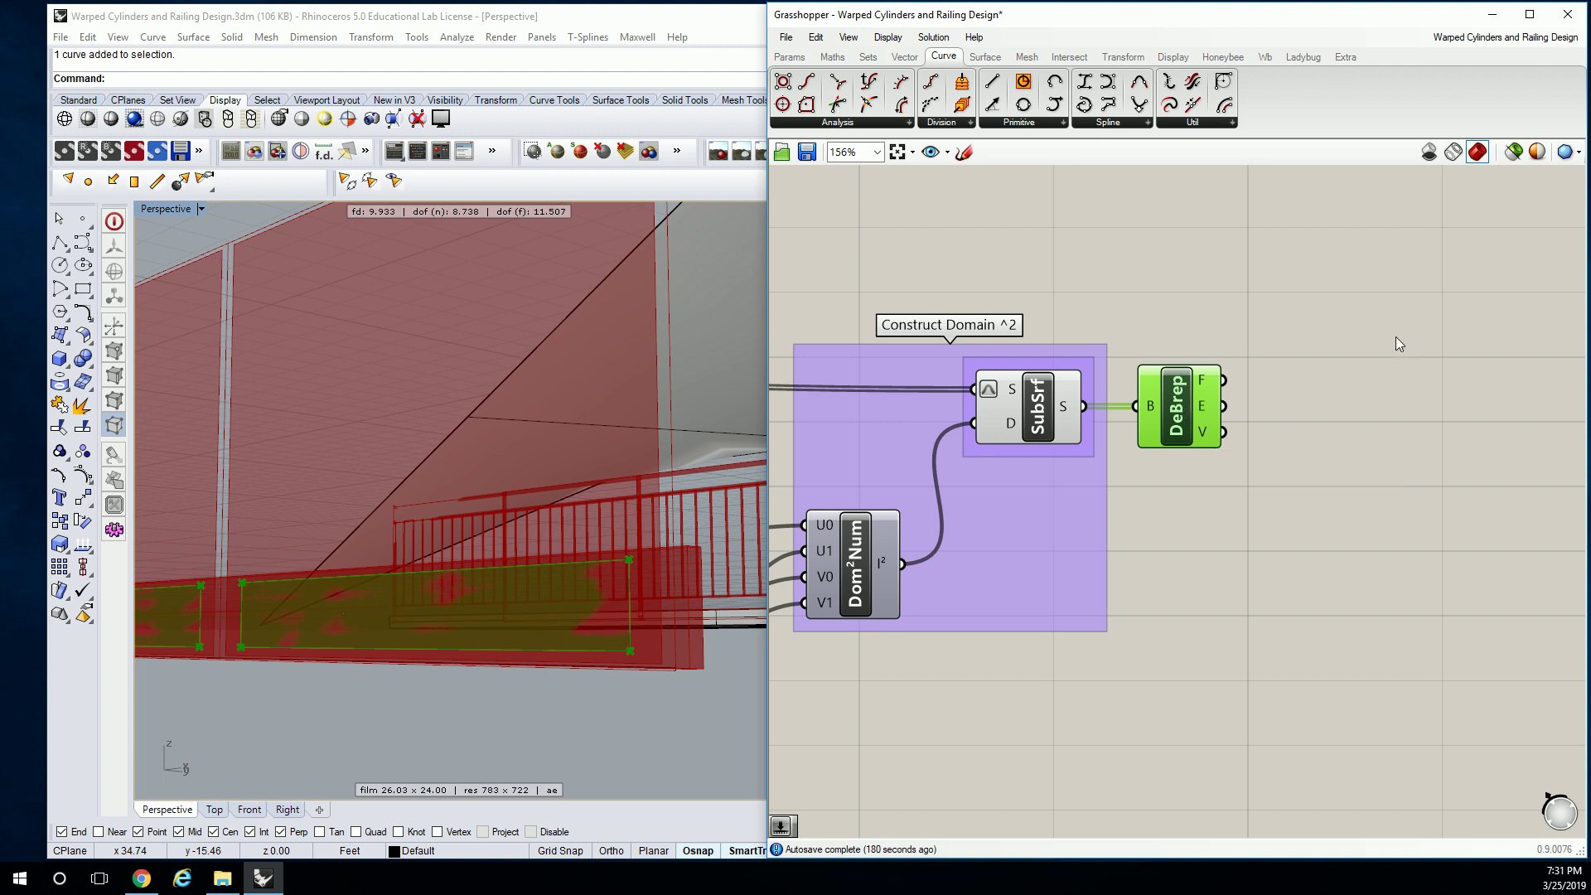
# Add a Divide Curve component and connect the Deconstruct Brep edges output to its curve input
pyautogui.moveTo(1395, 336); pyautogui.dragTo(1270, 413, button='right')
pyautogui.scroll(-2, 1259, 375)
pyautogui.scroll(1, 1260, 375)
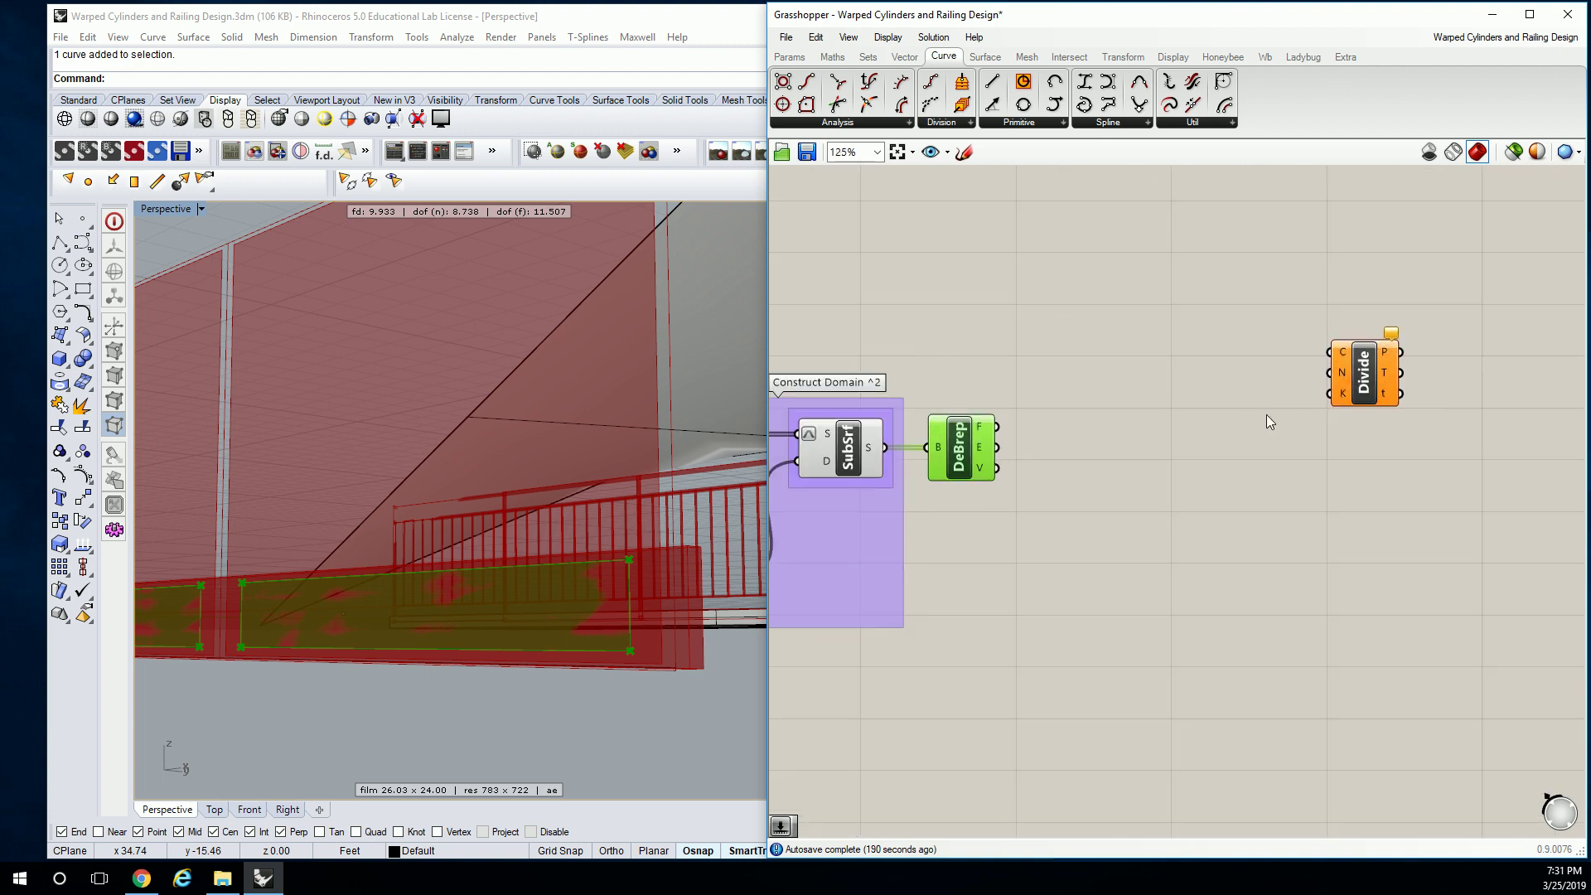
pyautogui.moveTo(1363, 373); pyautogui.dragTo(1293, 418)
pyautogui.click(1210, 398)
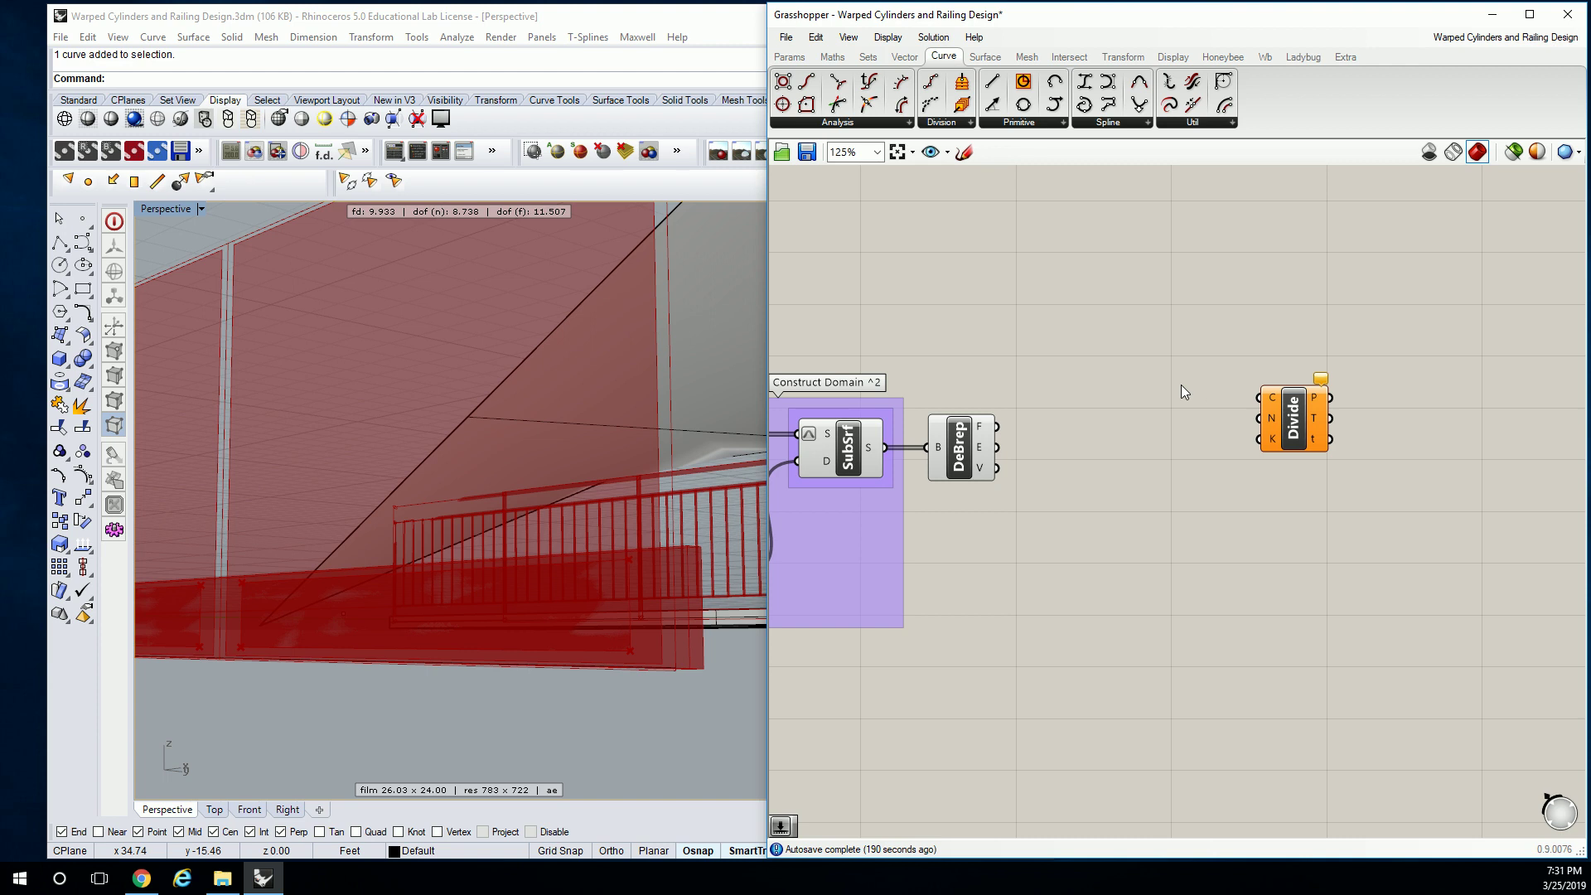
pyautogui.moveTo(985, 448)
pyautogui.moveTo(983, 446); pyautogui.dragTo(1296, 431)
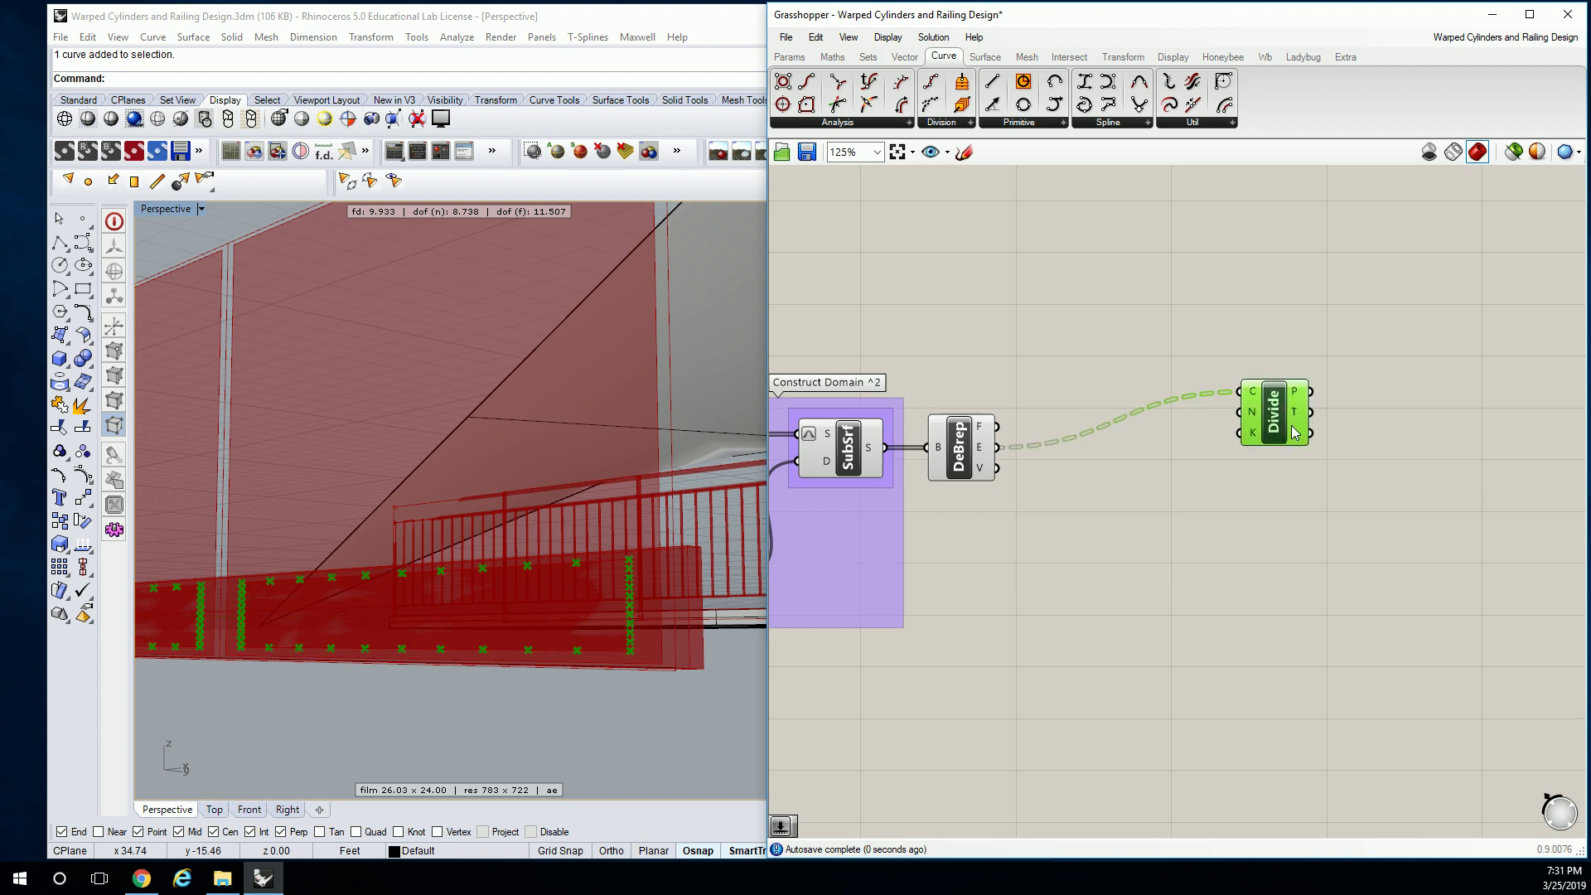
pyautogui.moveTo(1295, 431)
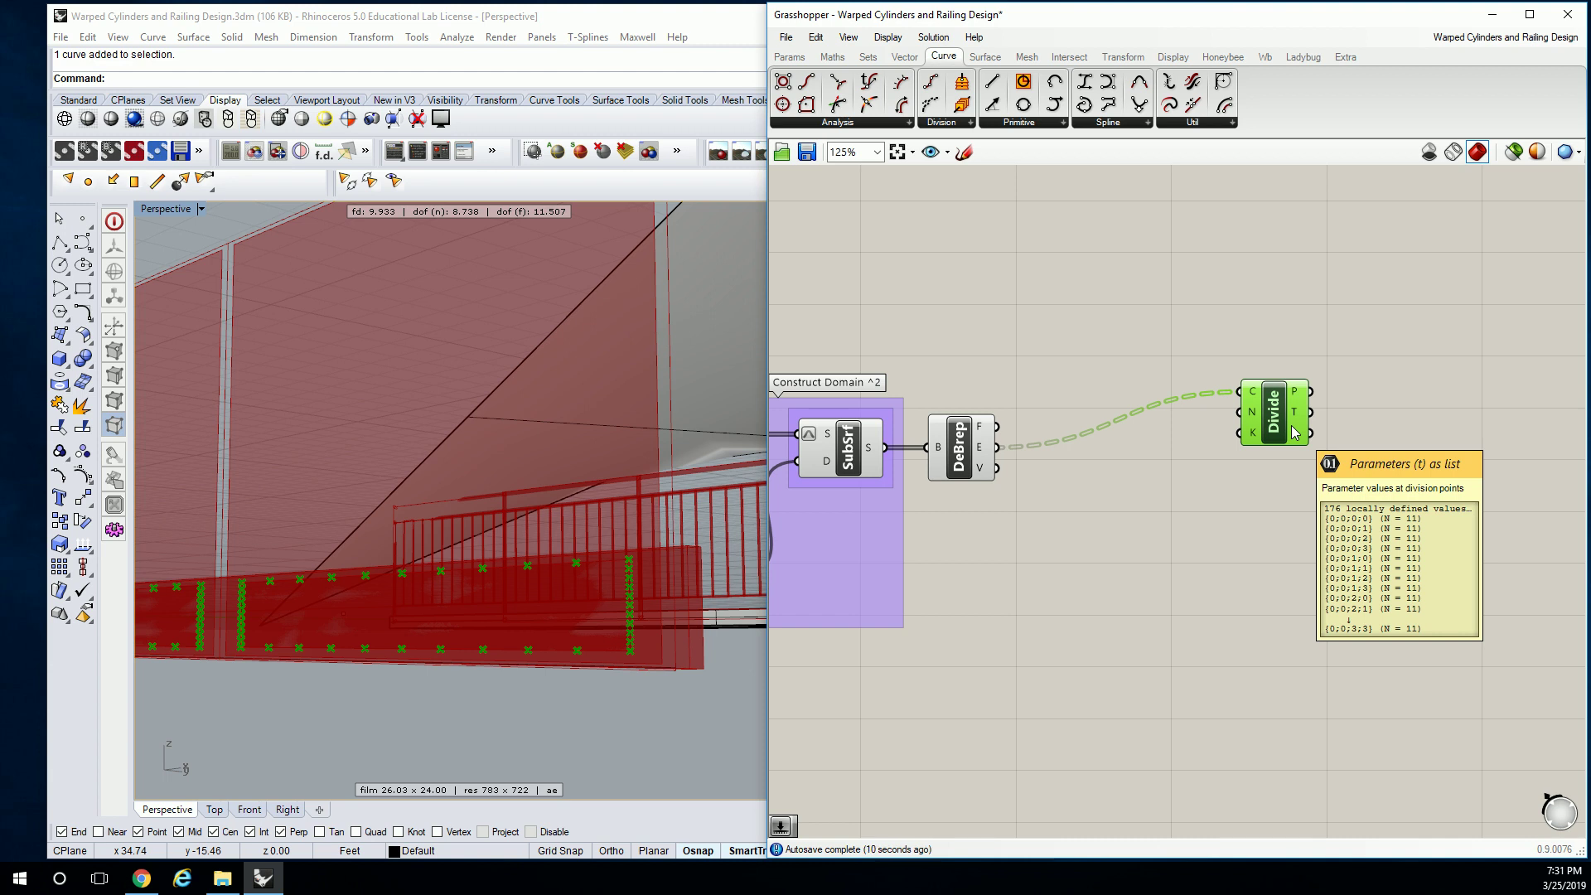
# Add a panel containing 2, shrink it, and connect it to Divide Curve's count input
pyautogui.click(984, 226)
pyautogui.click(788, 56)
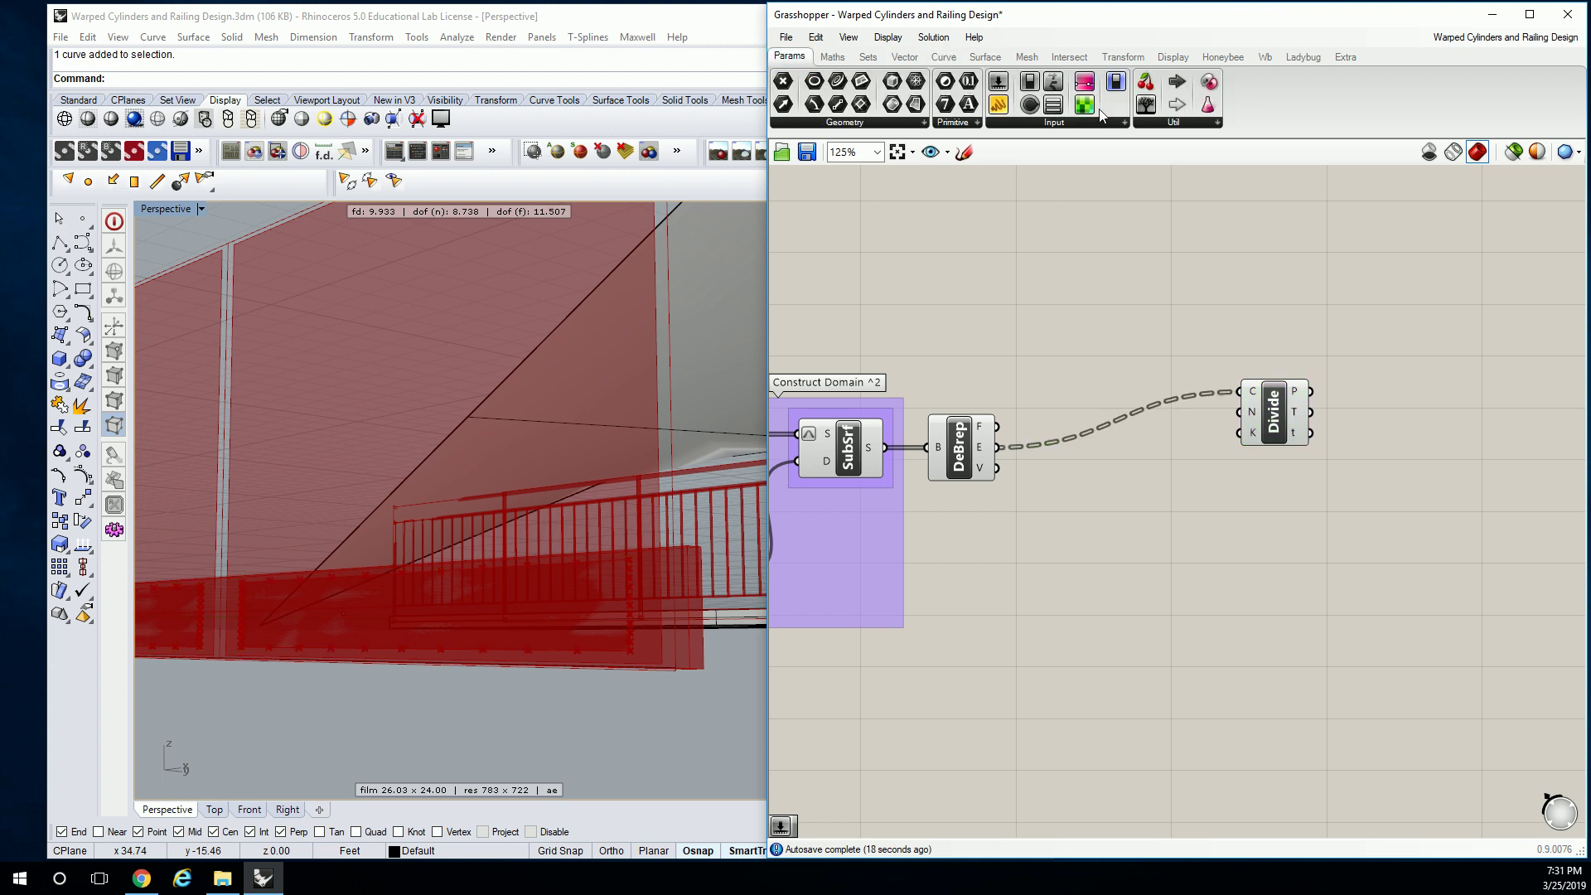
pyautogui.moveTo(987, 97); pyautogui.dragTo(1110, 310)
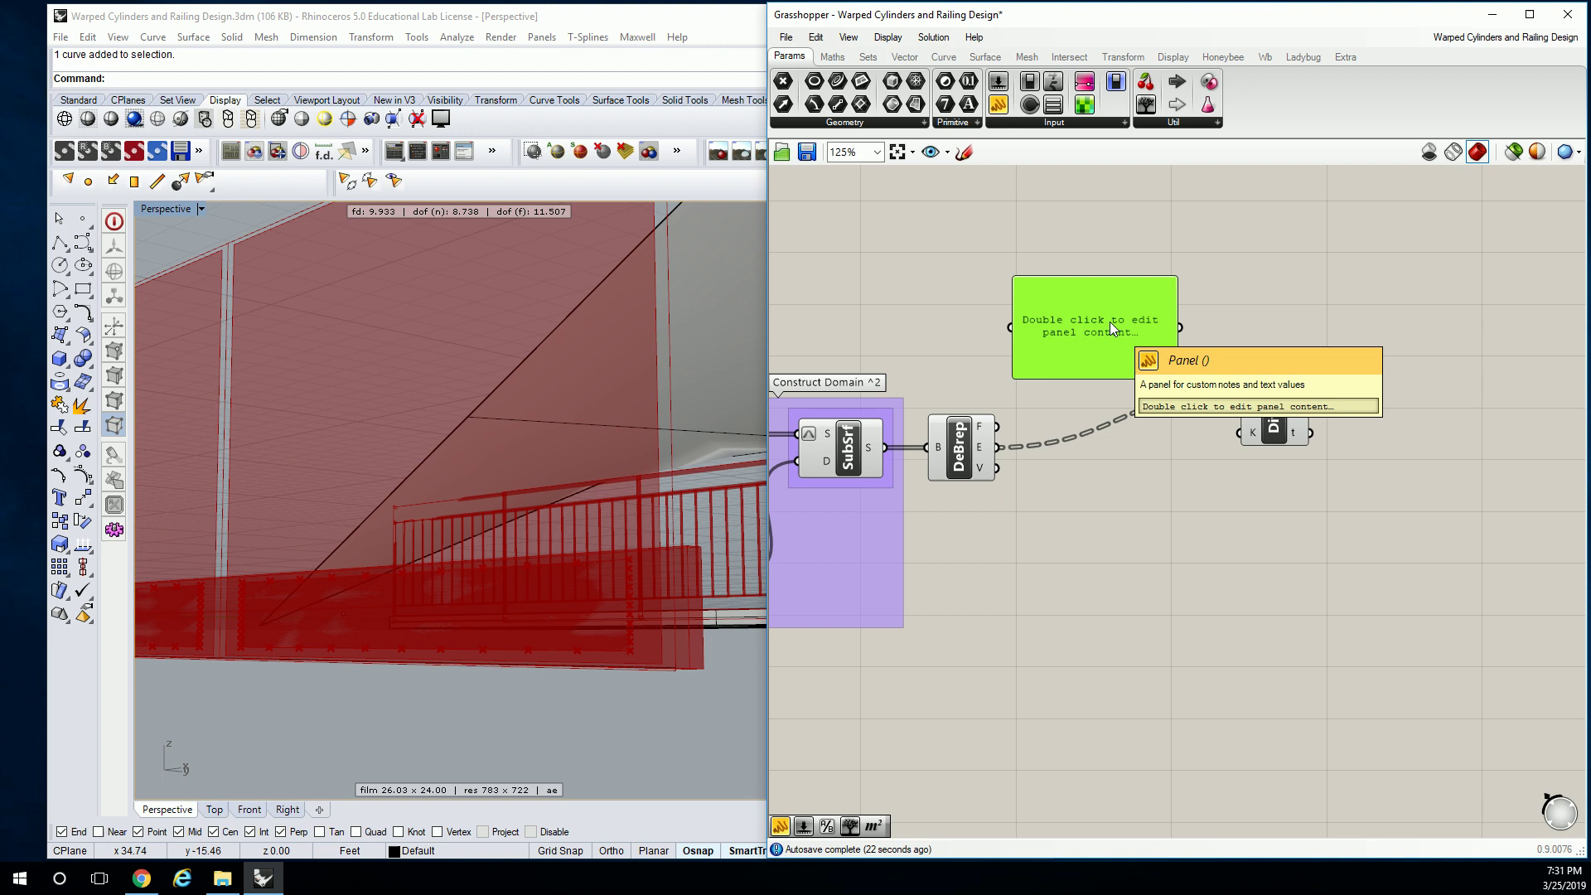
pyautogui.doubleClick(1110, 321)
pyautogui.write('2')
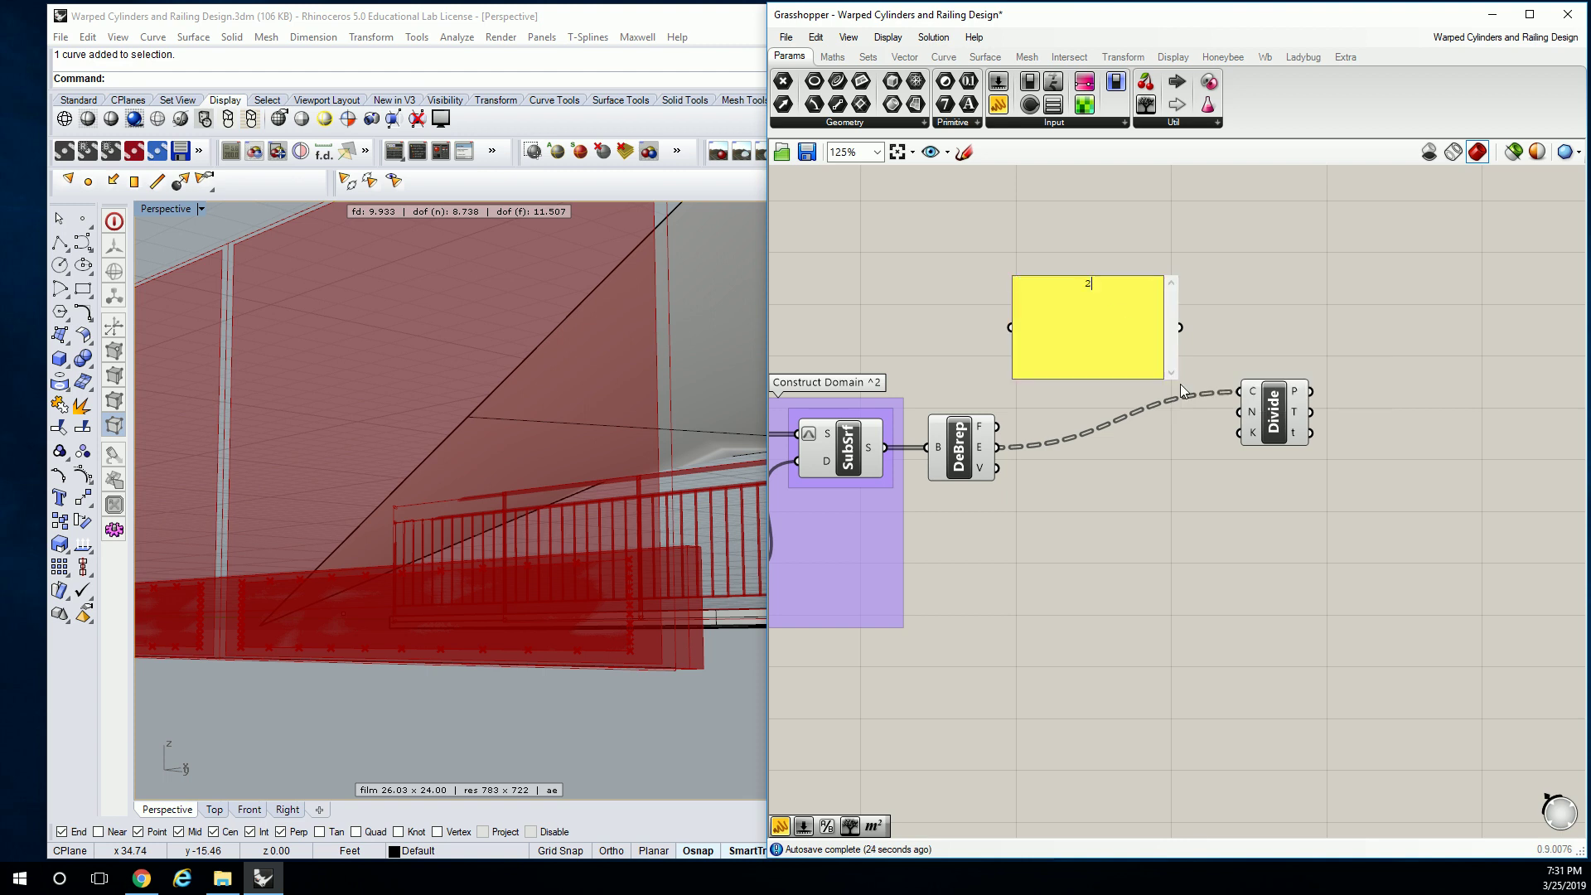
pyautogui.click(1195, 345)
pyautogui.moveTo(1172, 375); pyautogui.dragTo(1251, 412)
pyautogui.click(1261, 411)
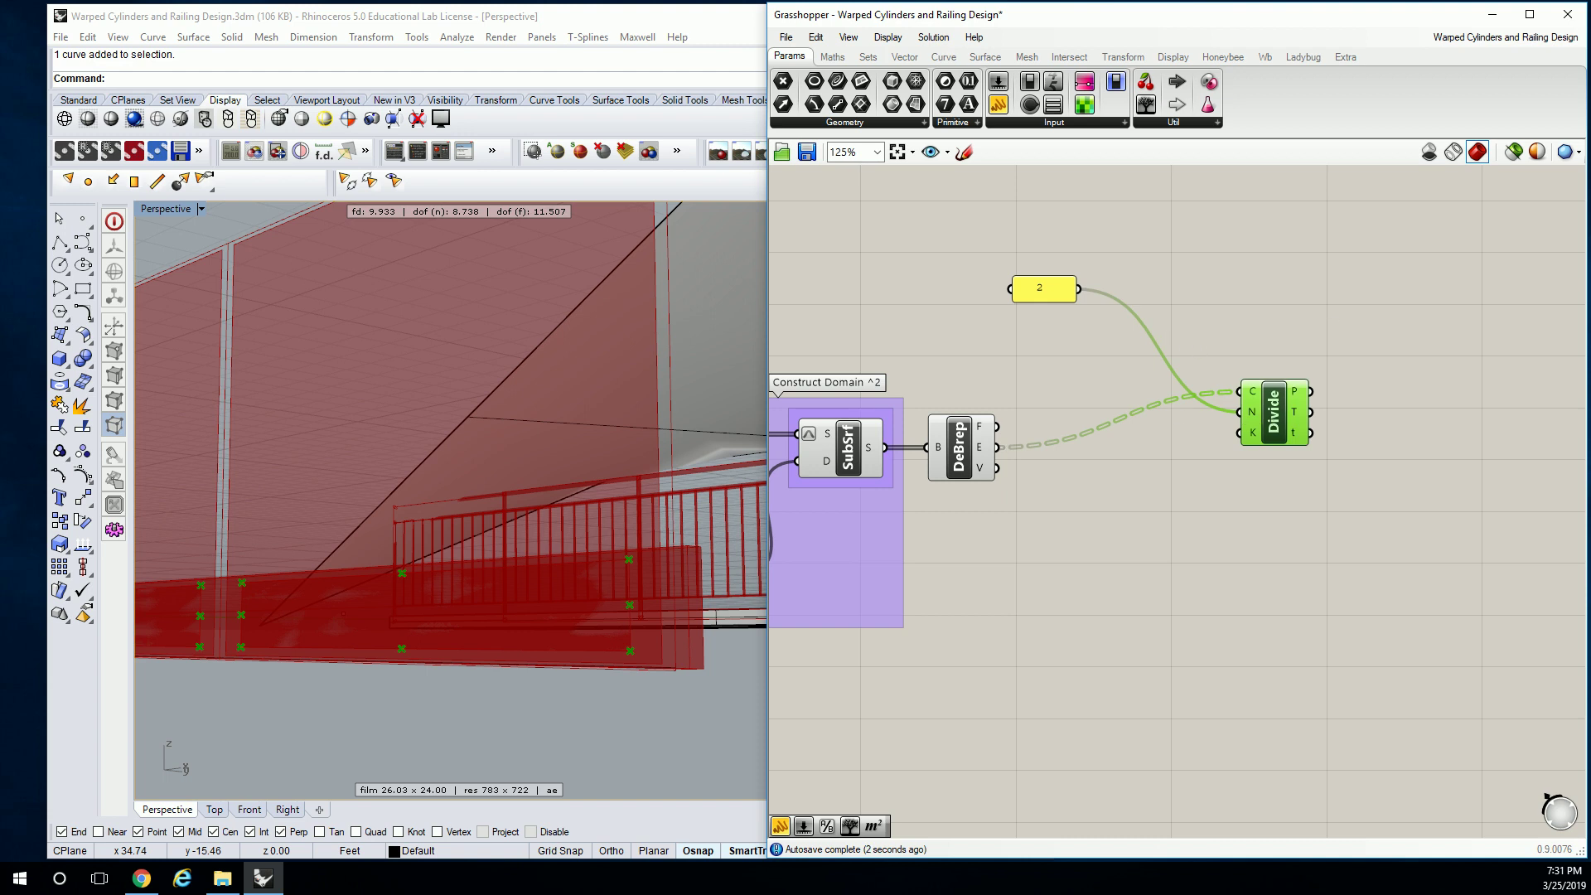
# Examine the modern glass guardrail reference photo in the Chrome browser and return to Grasshopper
pyautogui.hotkey('alt', 'Tab')
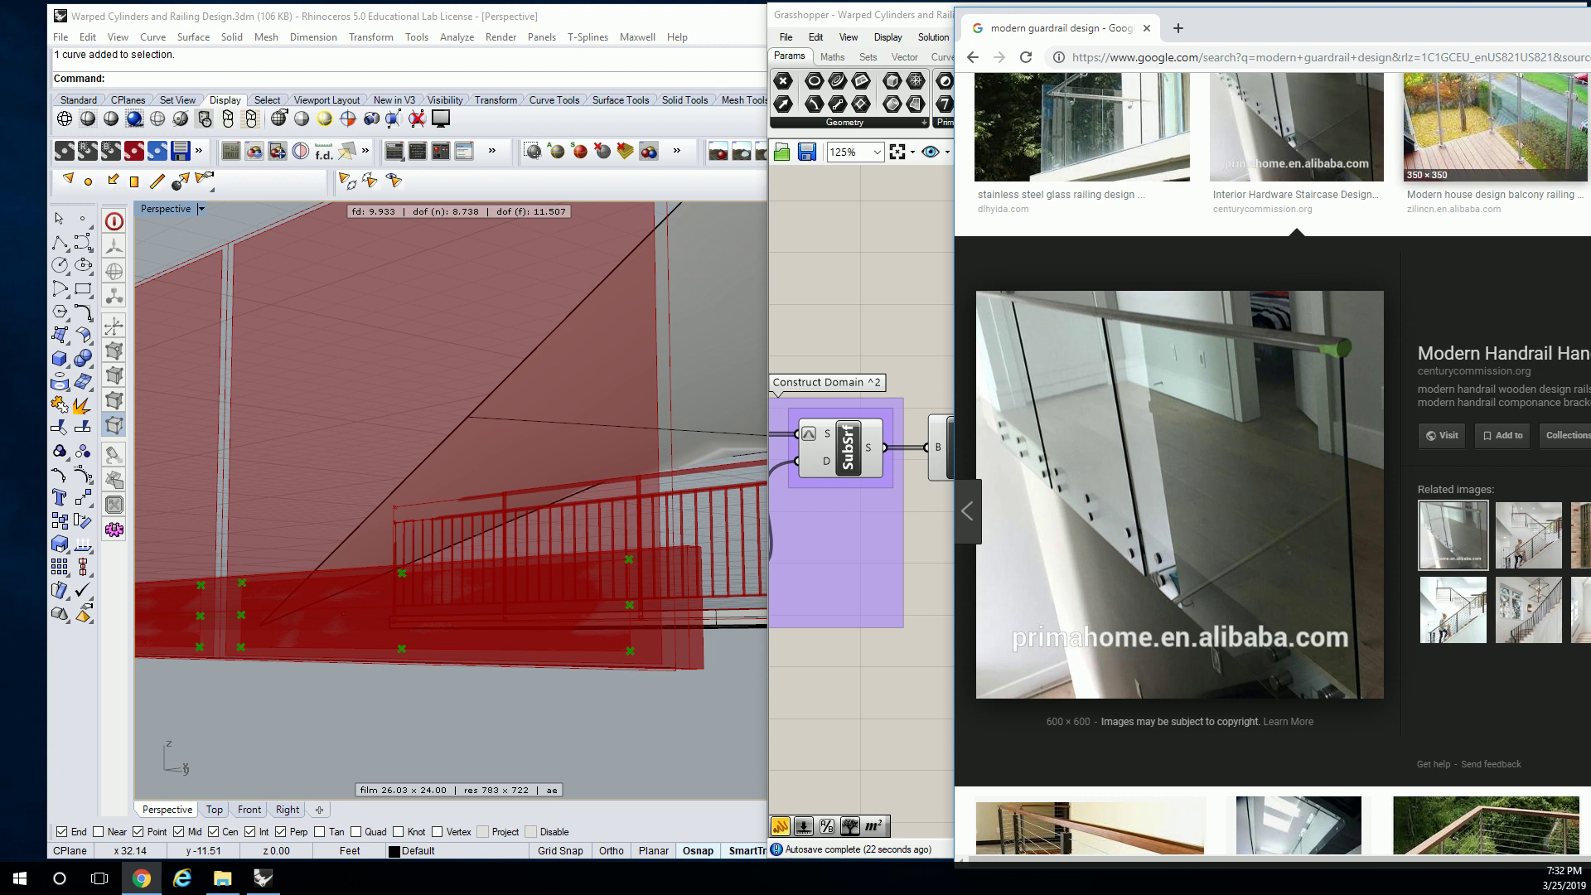
pyautogui.hotkey('alt', 'Tab')
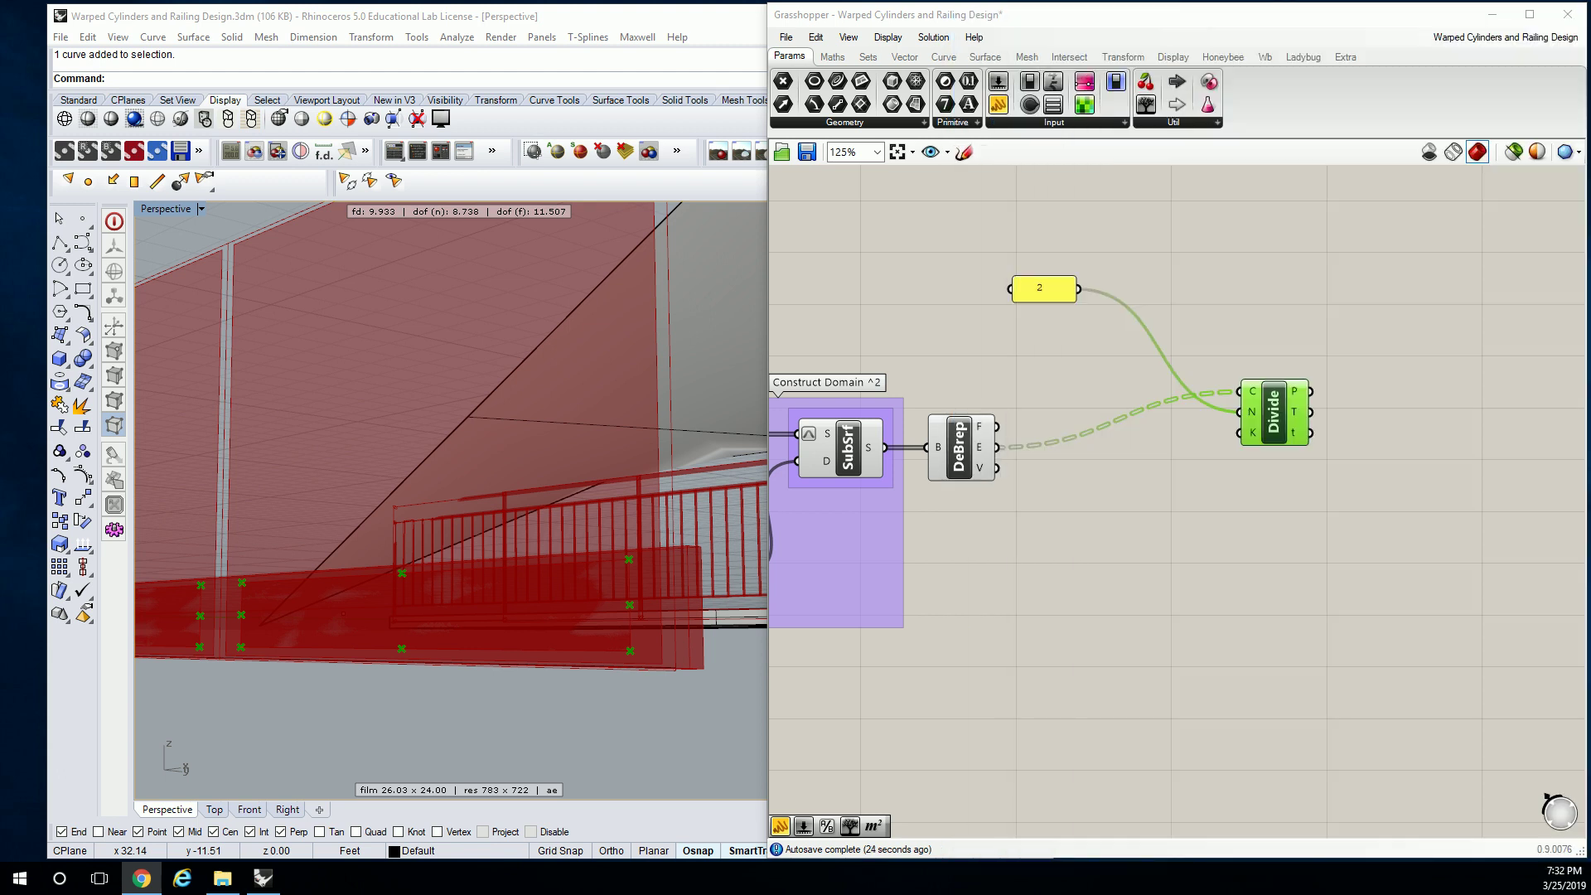
pyautogui.click(1288, 242)
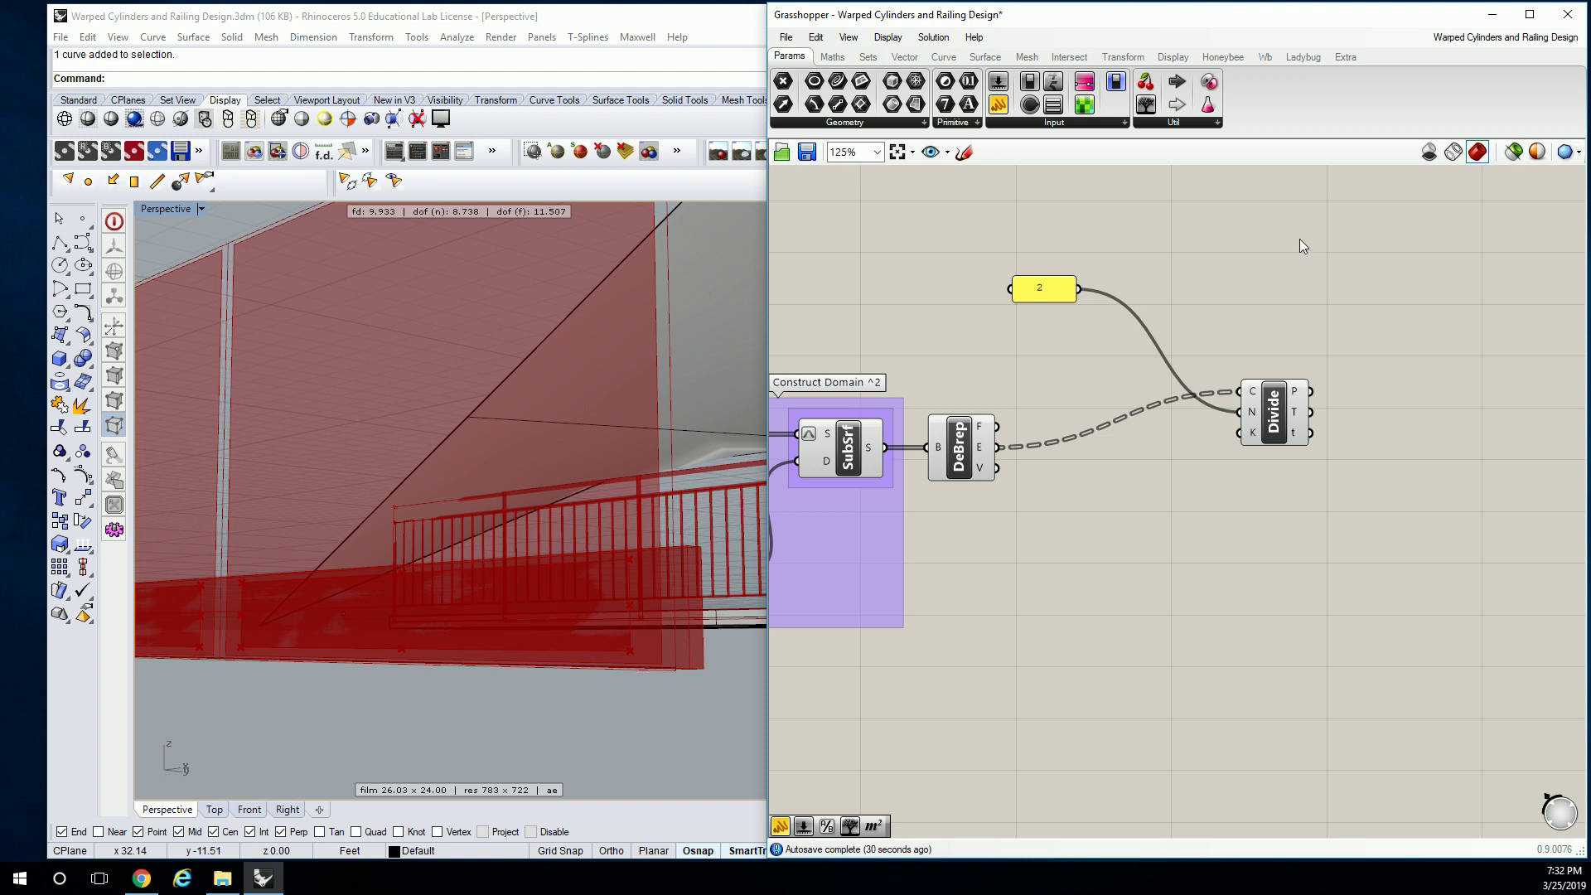
# Align Divide Curve with the Deconstruct Brep edges output and move the panel containing 2 closer to it
pyautogui.moveTo(1274, 427); pyautogui.dragTo(1334, 485)
pyautogui.click(1102, 288)
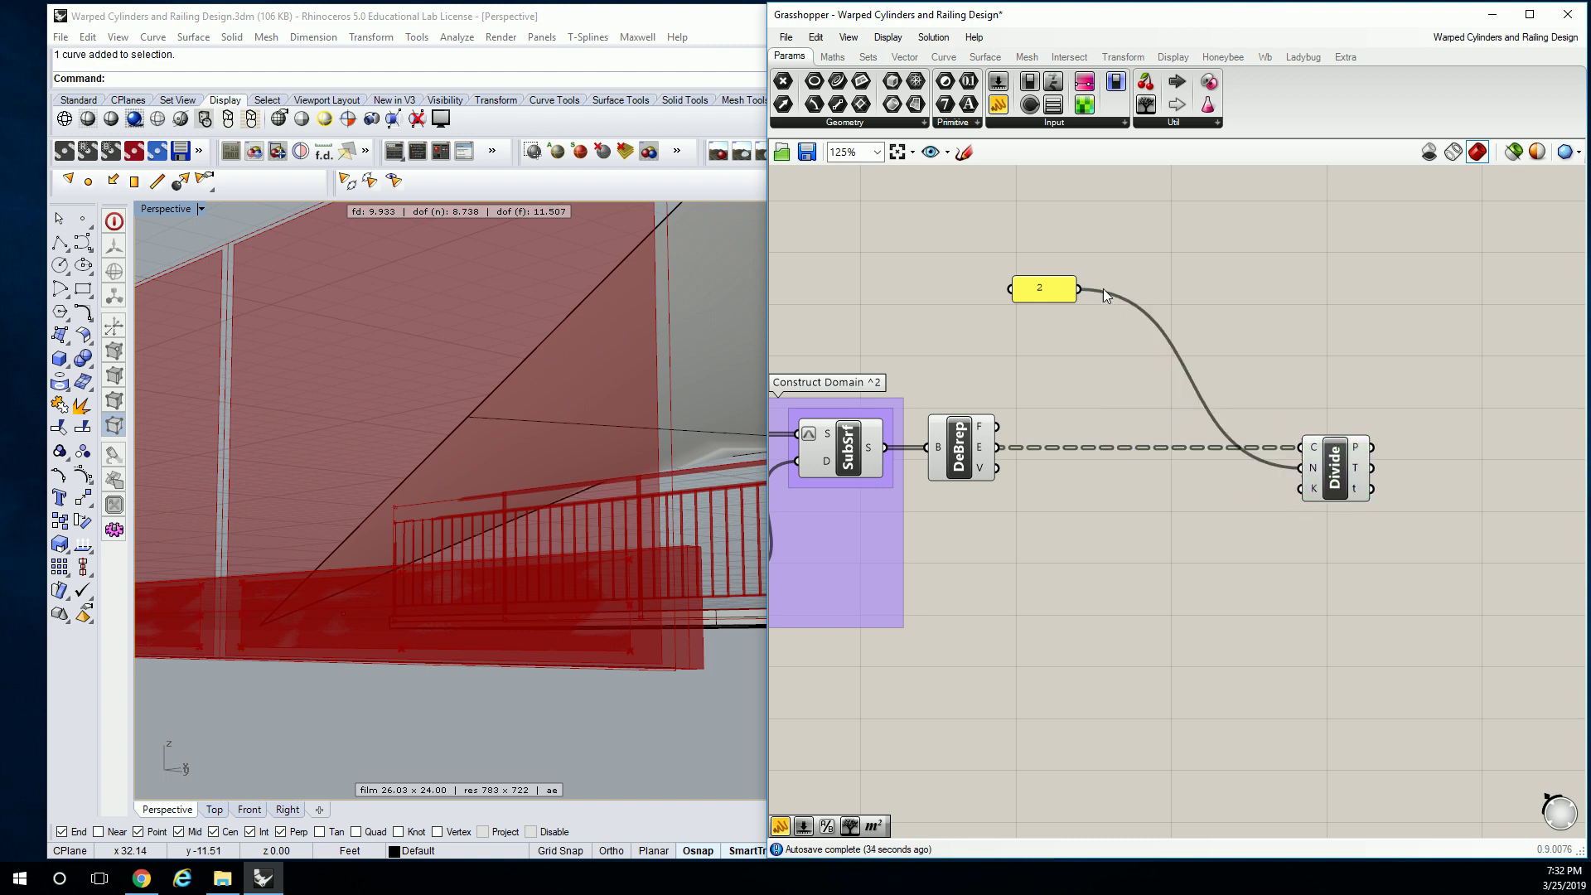
pyautogui.moveTo(1055, 295); pyautogui.dragTo(1233, 389)
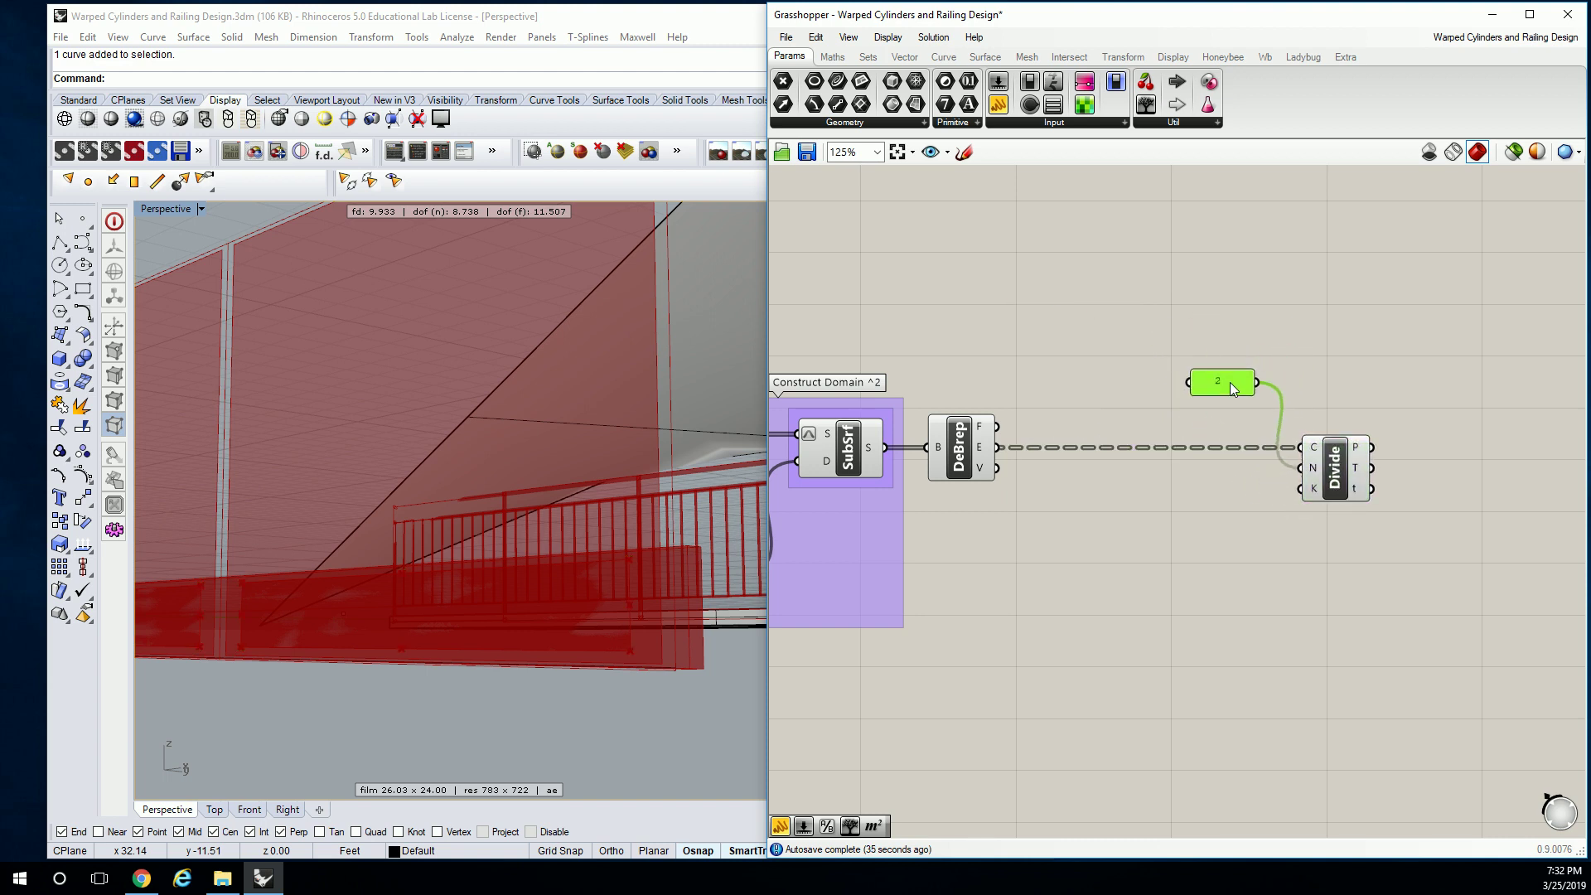
# Add a List Item component below the edge wire and connect the Deconstruct Brep edges to its list input
pyautogui.click(865, 57)
pyautogui.moveTo(862, 63)
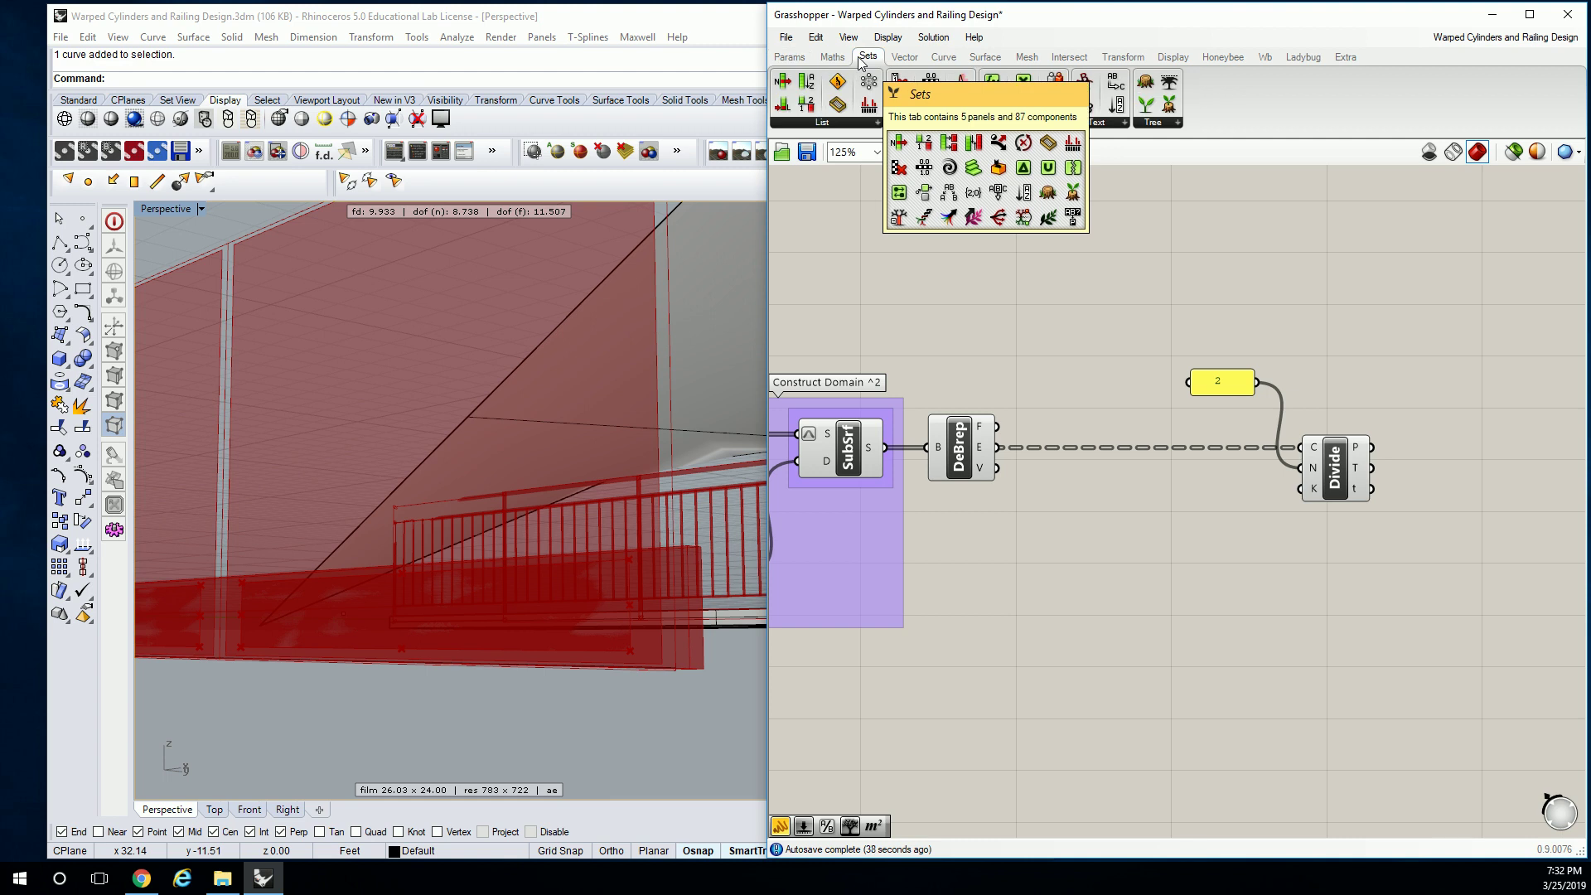
pyautogui.click(842, 124)
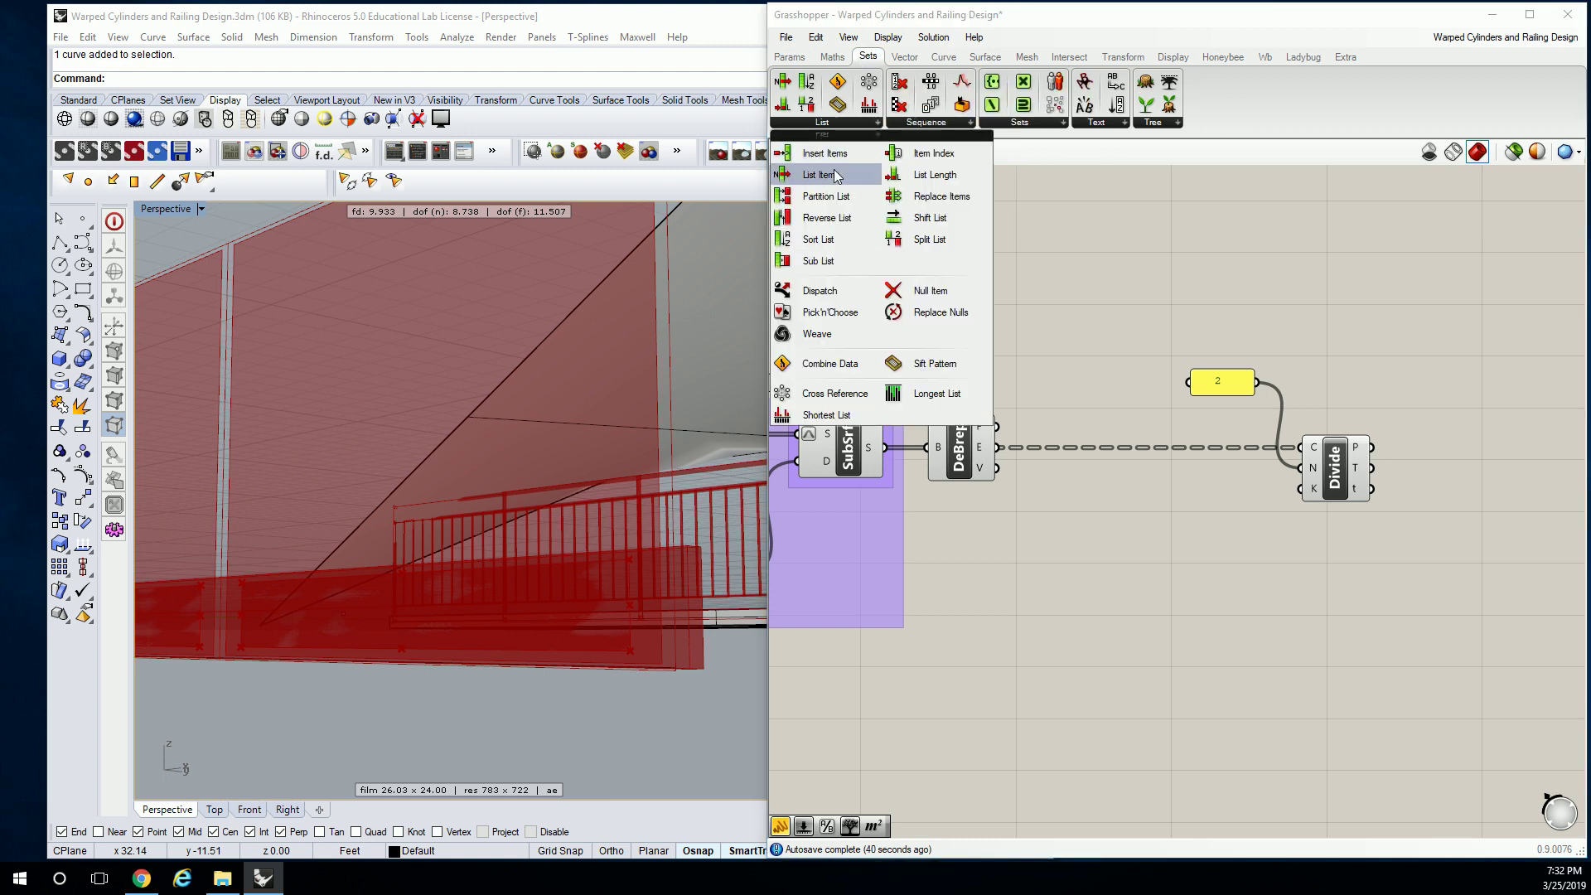
pyautogui.moveTo(823, 177); pyautogui.dragTo(1143, 513)
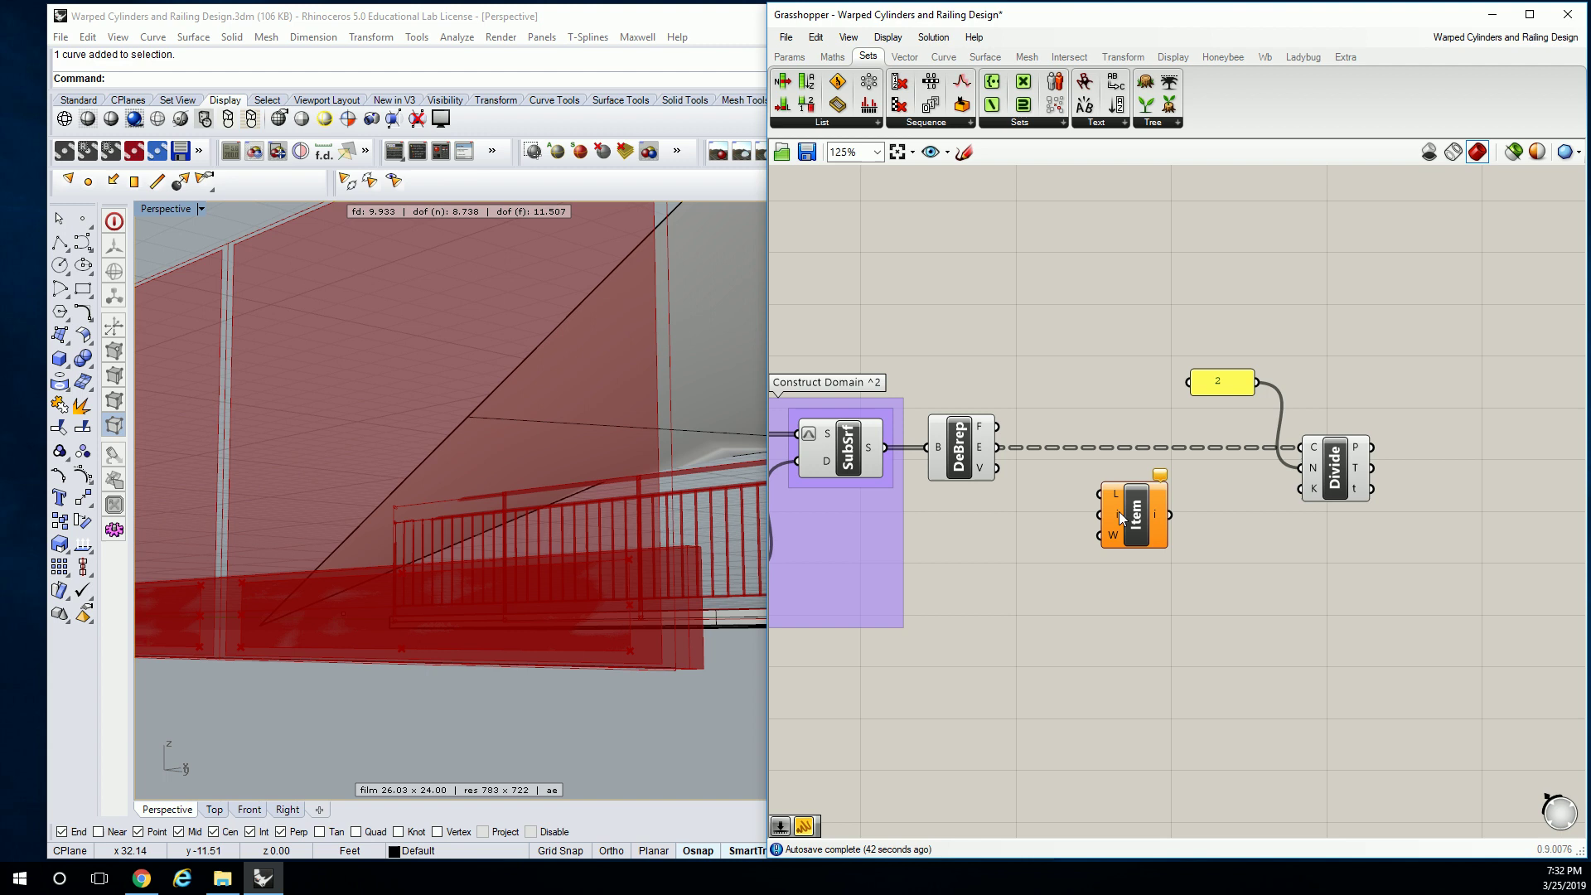
pyautogui.click(1025, 472)
pyautogui.moveTo(997, 449); pyautogui.dragTo(1110, 494)
pyautogui.click(1123, 504)
pyautogui.moveTo(1122, 504)
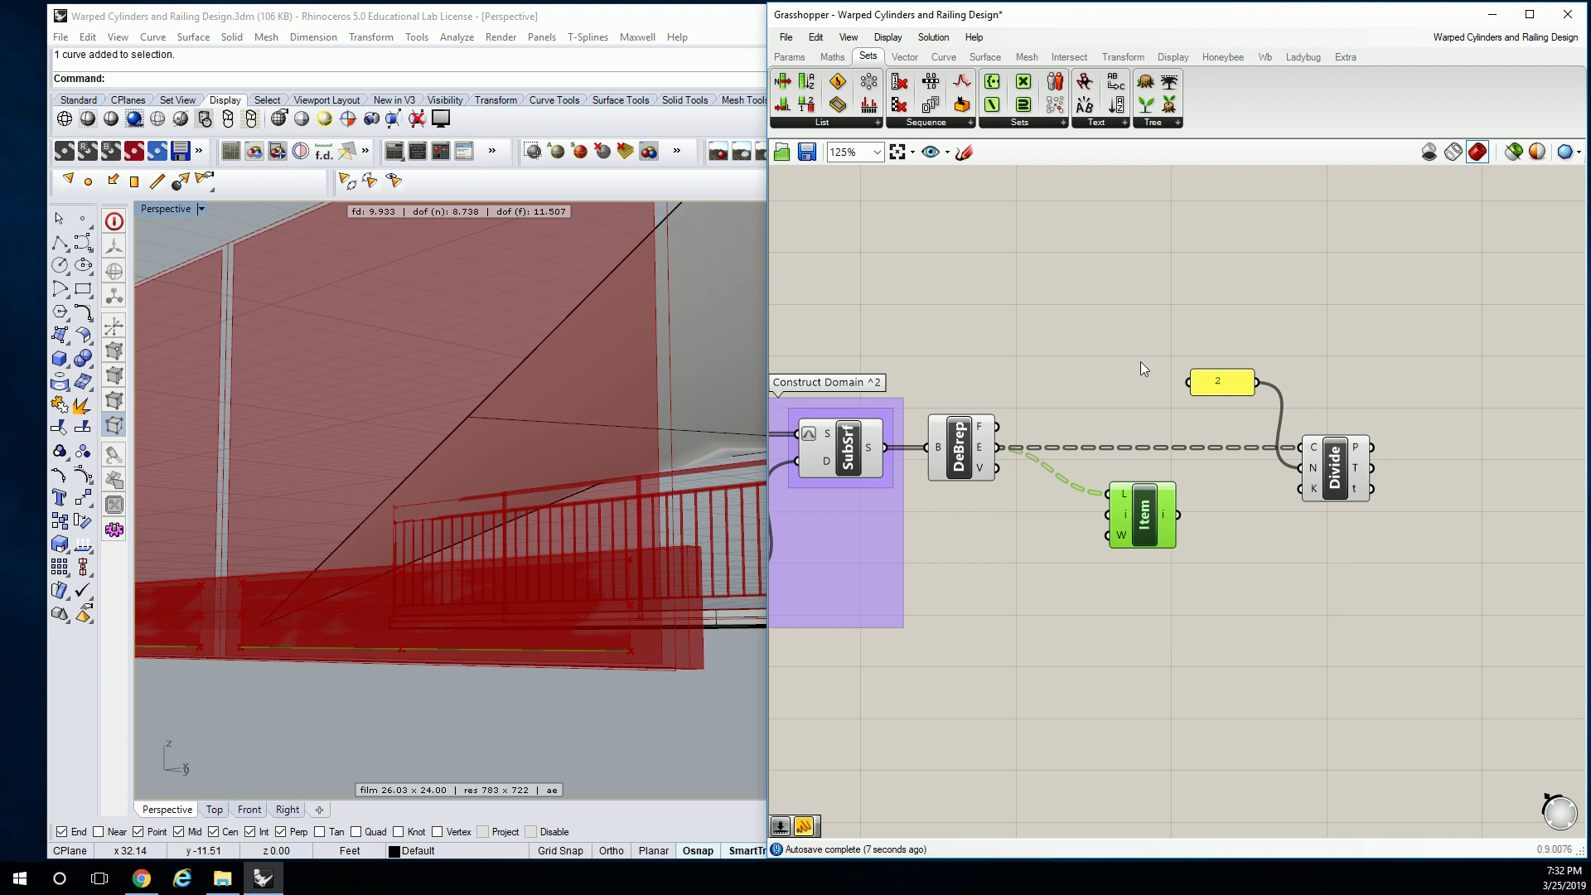
# Create an integer slider from 0 to 3 and connect it to List Item's index input
pyautogui.click(1097, 542)
pyautogui.moveTo(1161, 520); pyautogui.dragTo(1237, 537)
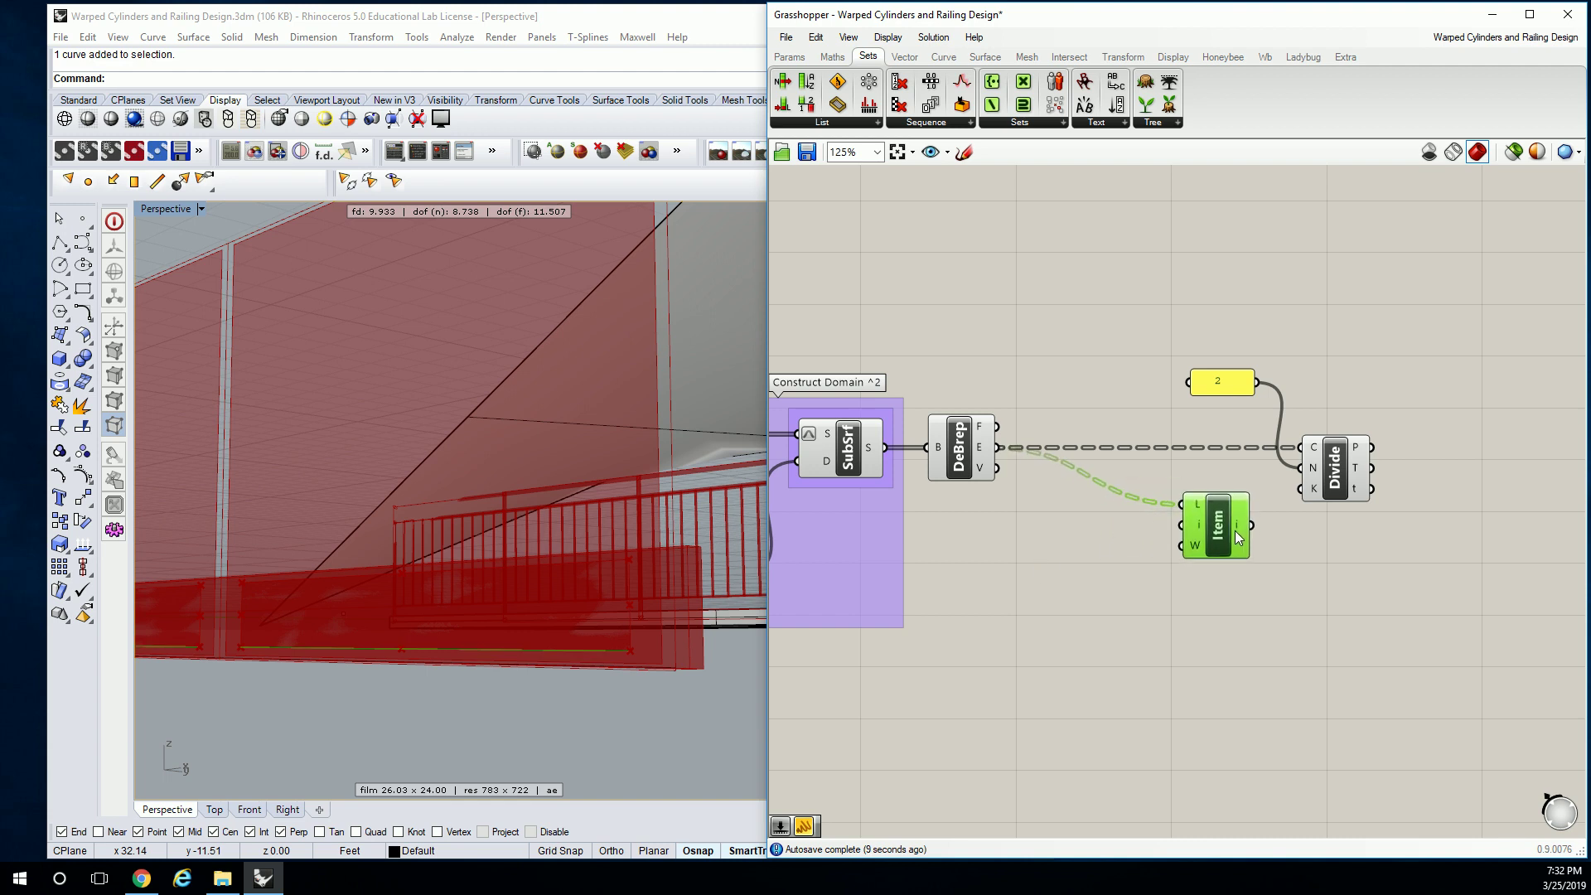
pyautogui.doubleClick(1104, 558)
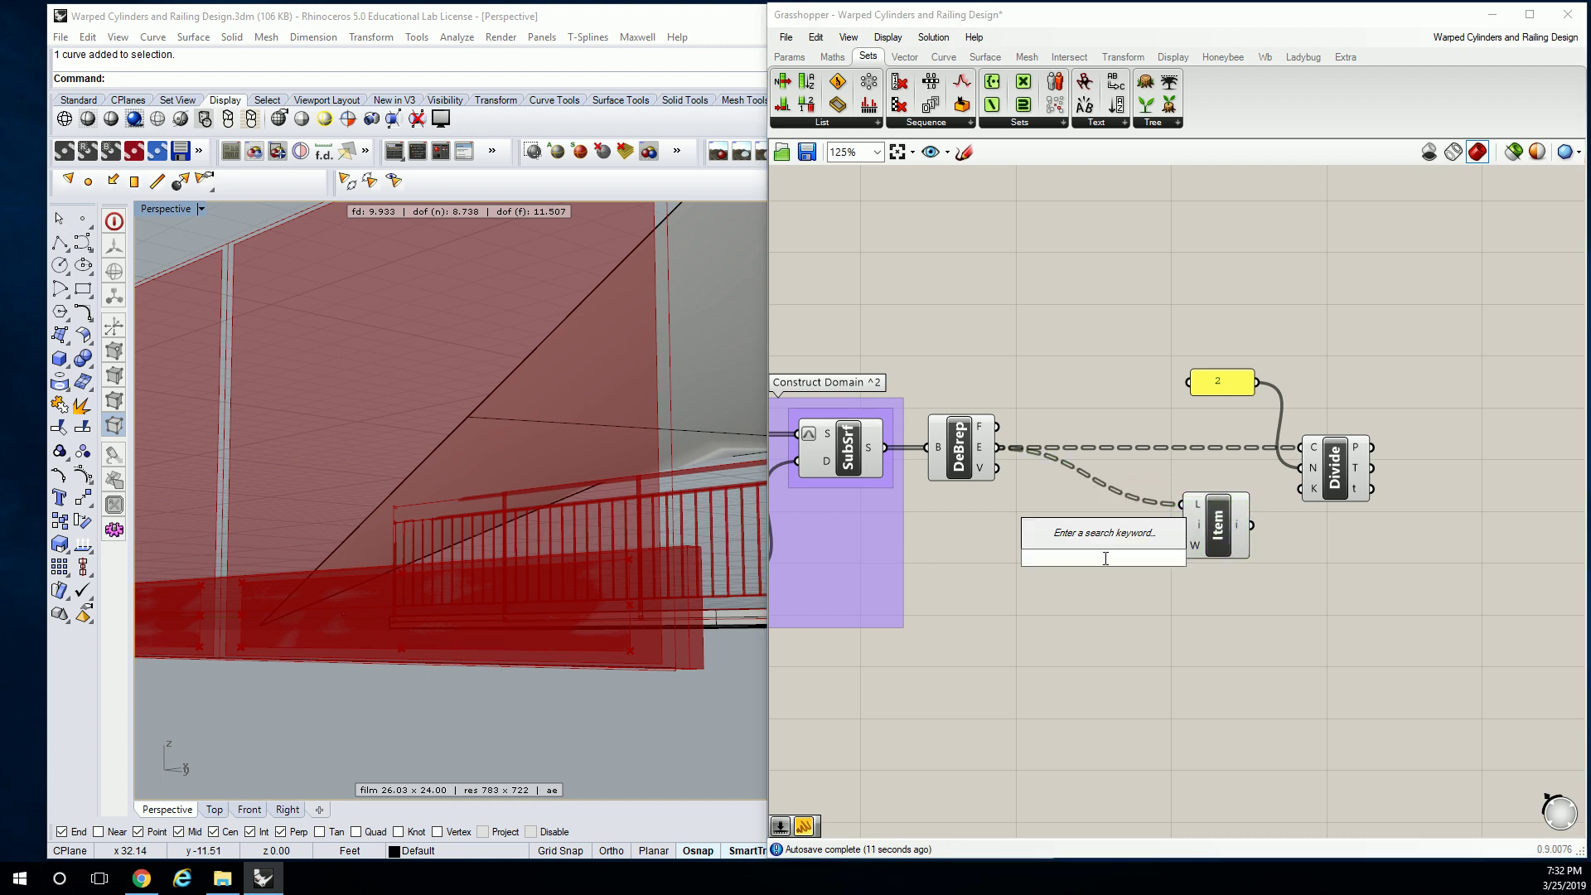
pyautogui.write('0<')
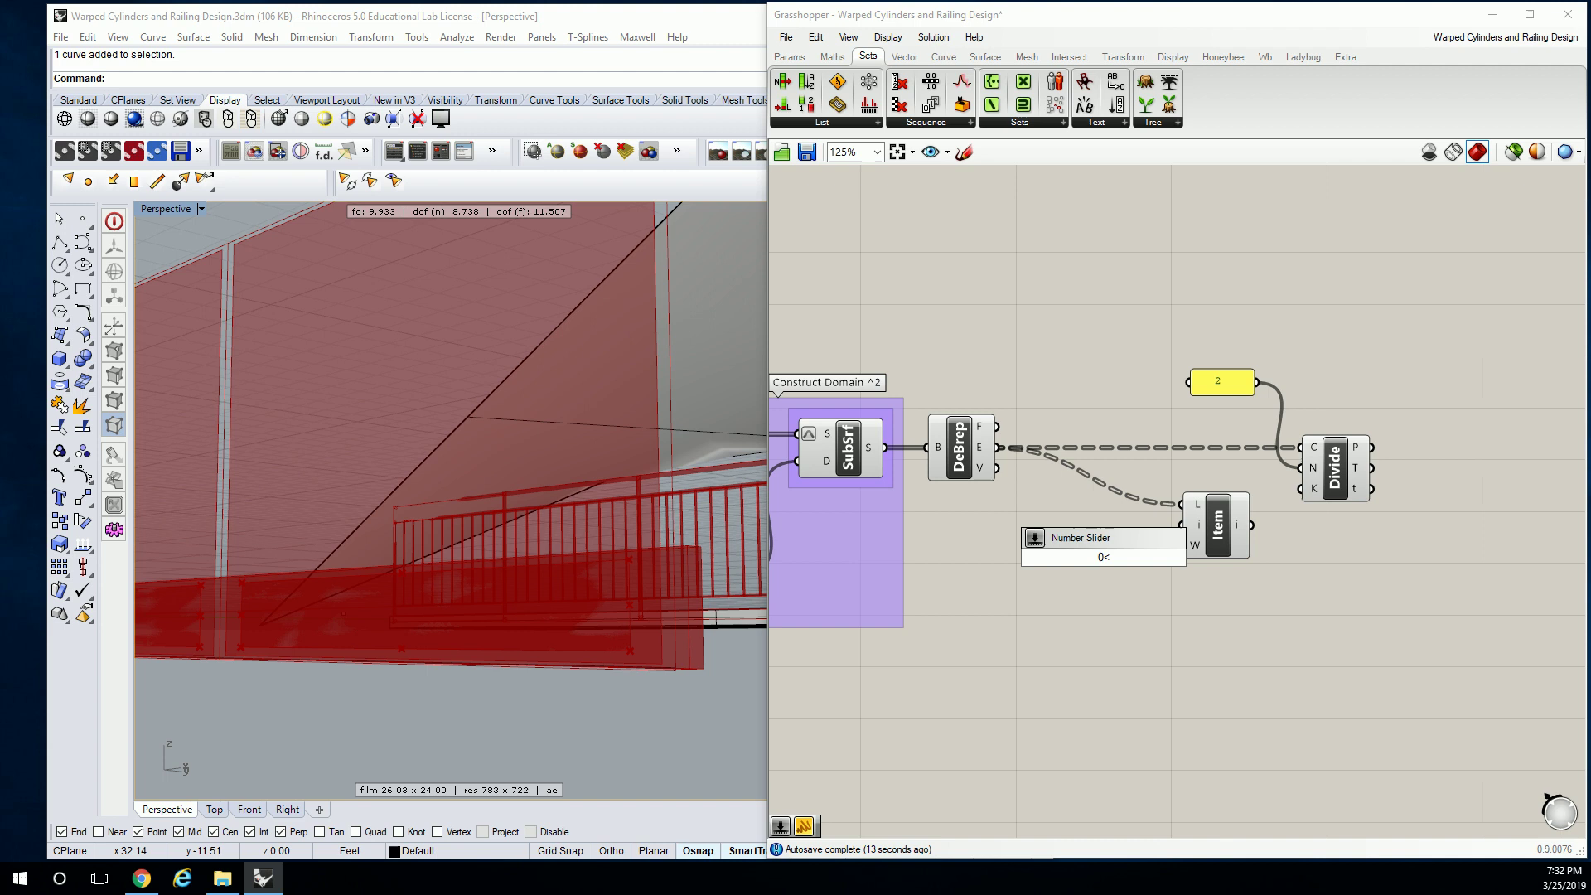
pyautogui.write('3')
pyautogui.write('<')
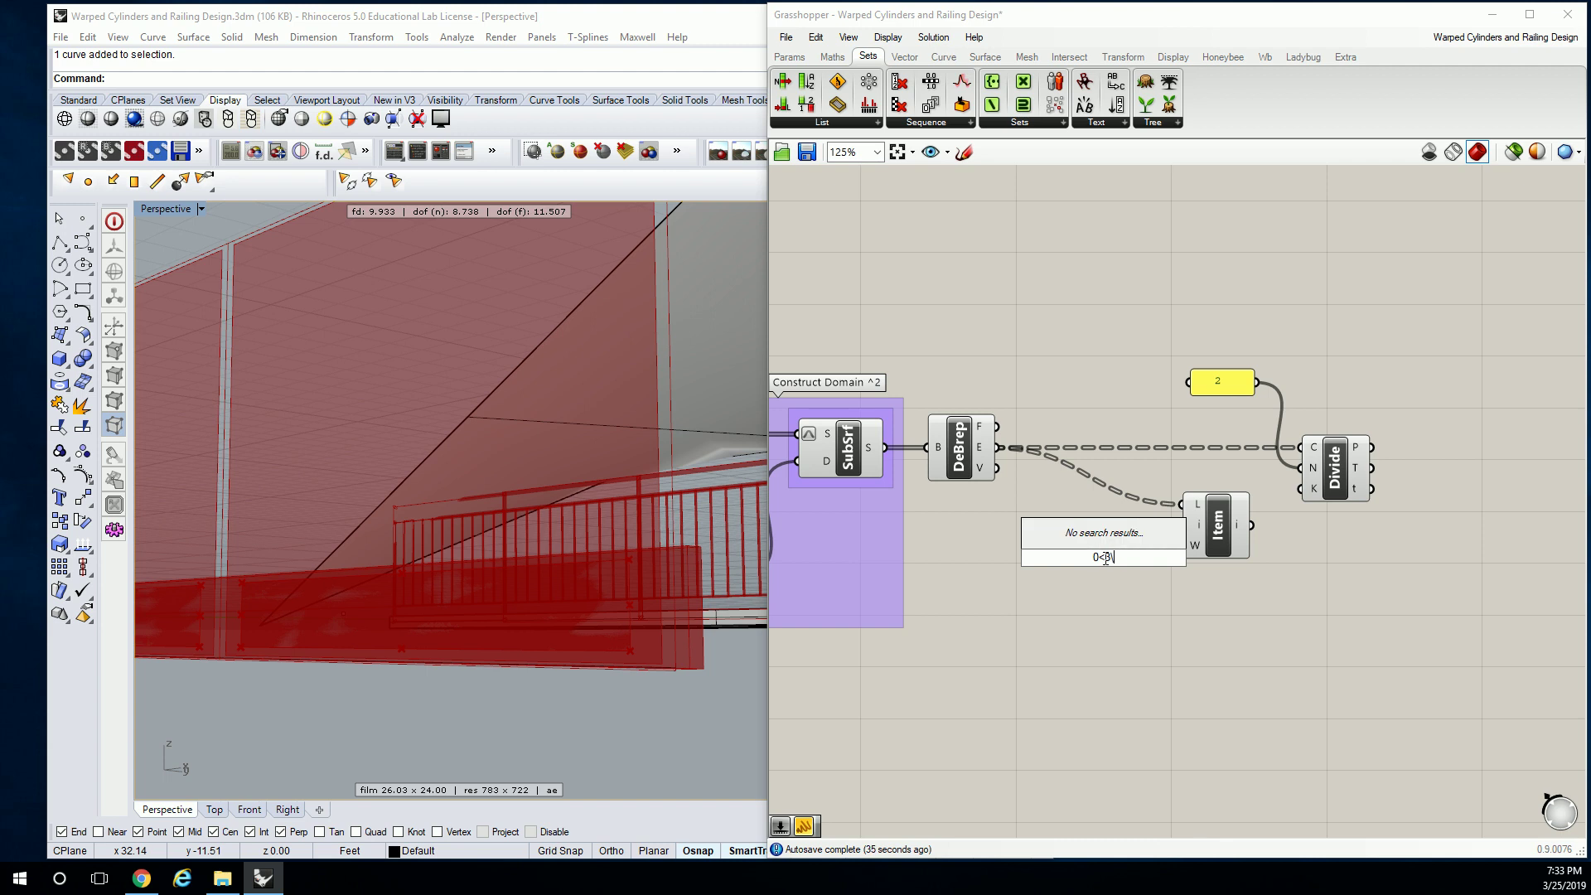
pyautogui.press('BackSpace')
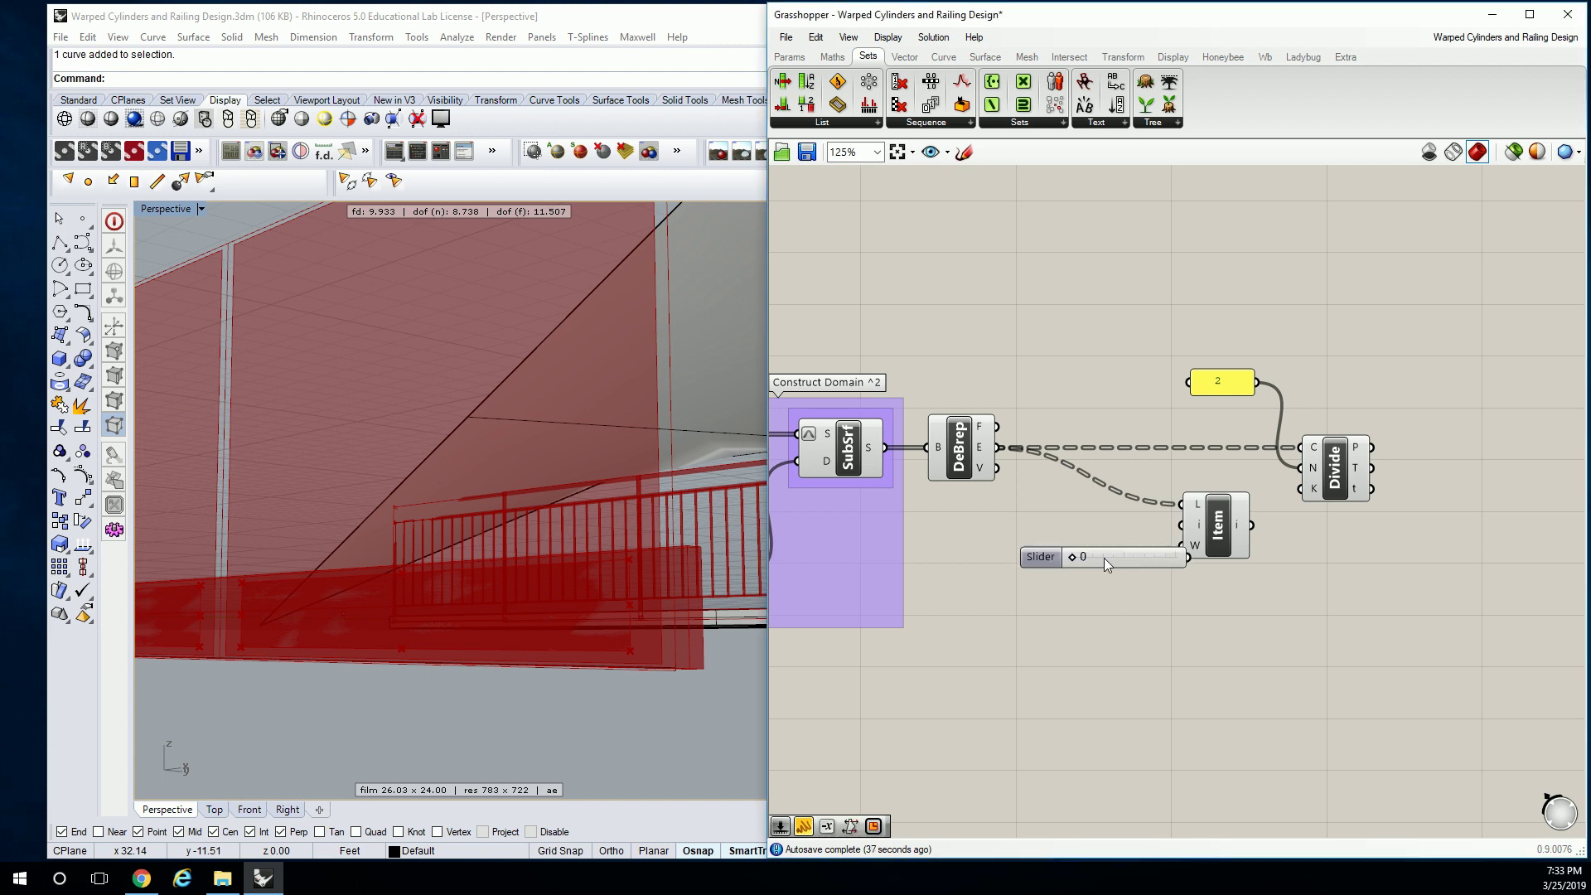
pyautogui.press('Return')
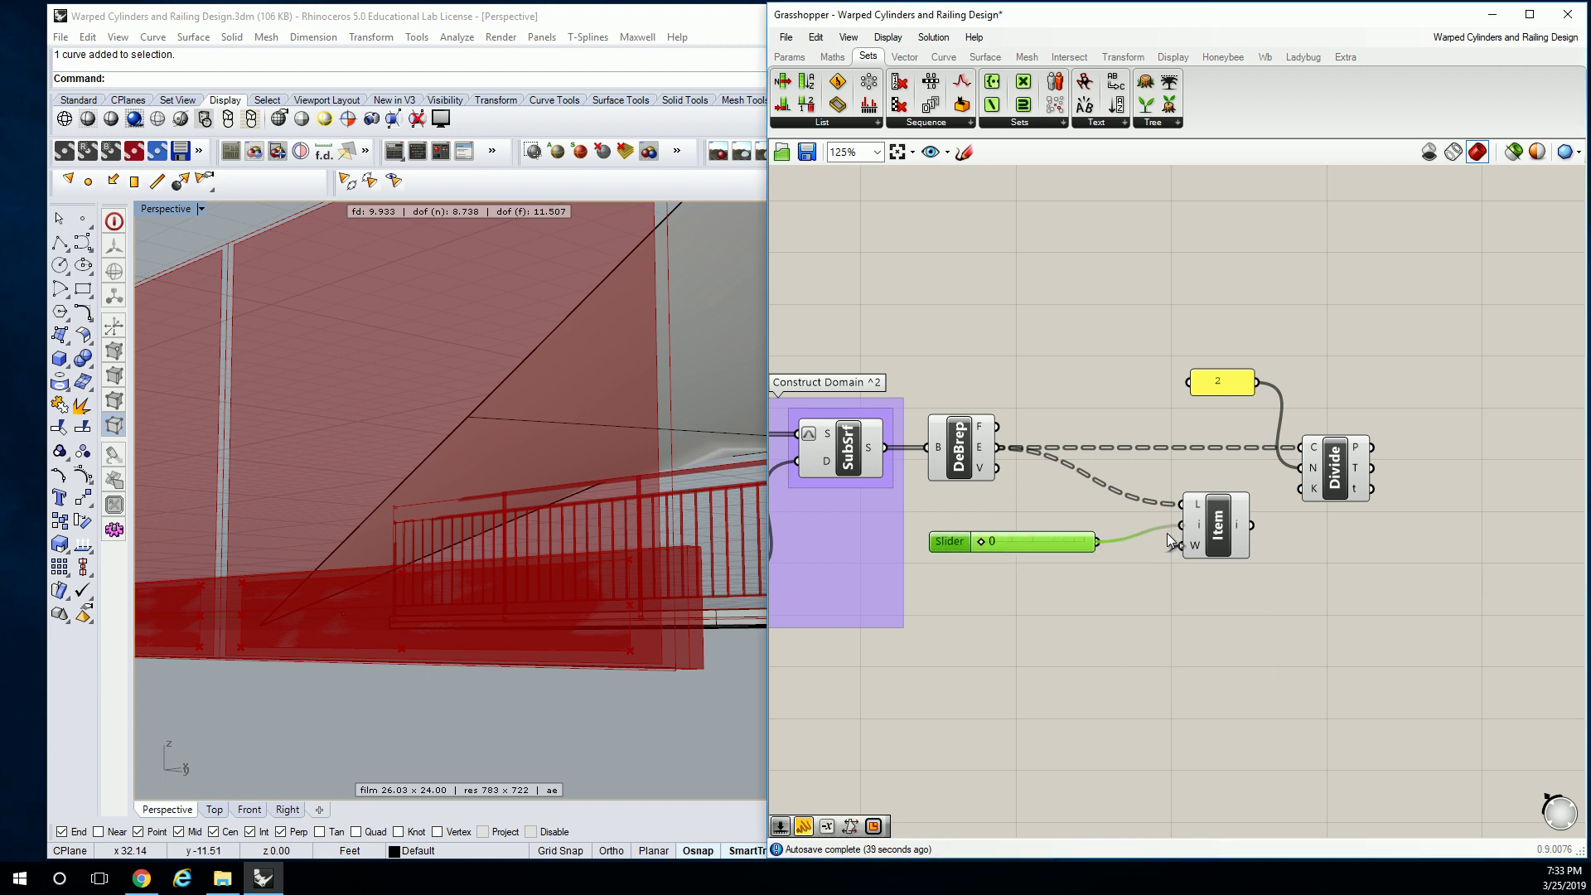
pyautogui.moveTo(1167, 539); pyautogui.dragTo(1170, 537)
pyautogui.click(1225, 531)
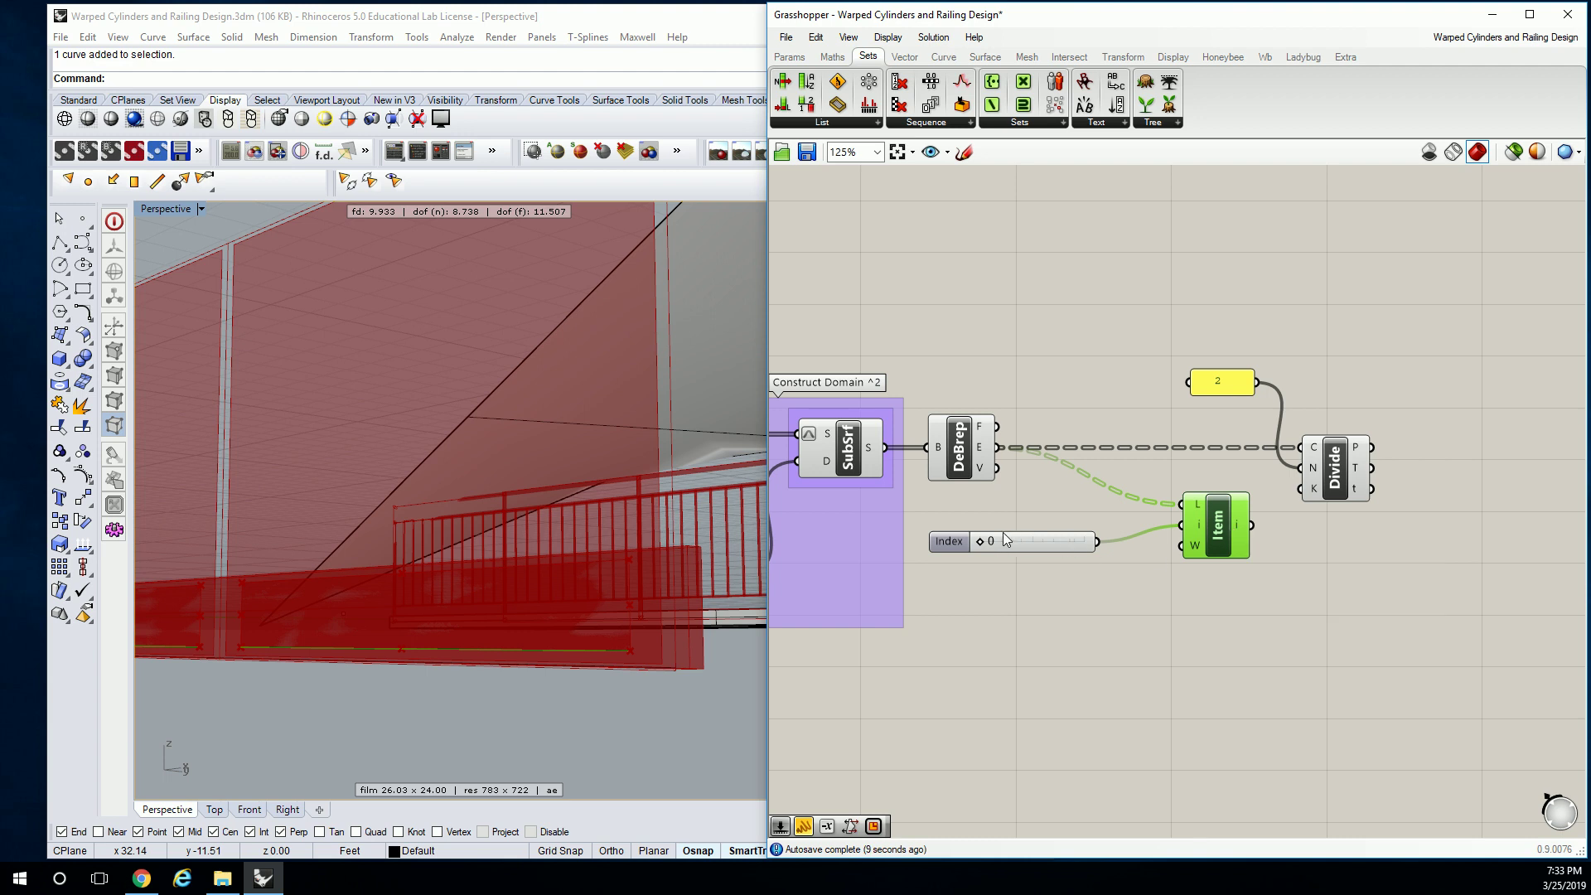
# Move the index slider to 1 and 2 to preview the selected edges, and delete the slider
pyautogui.moveTo(981, 543); pyautogui.dragTo(1011, 545)
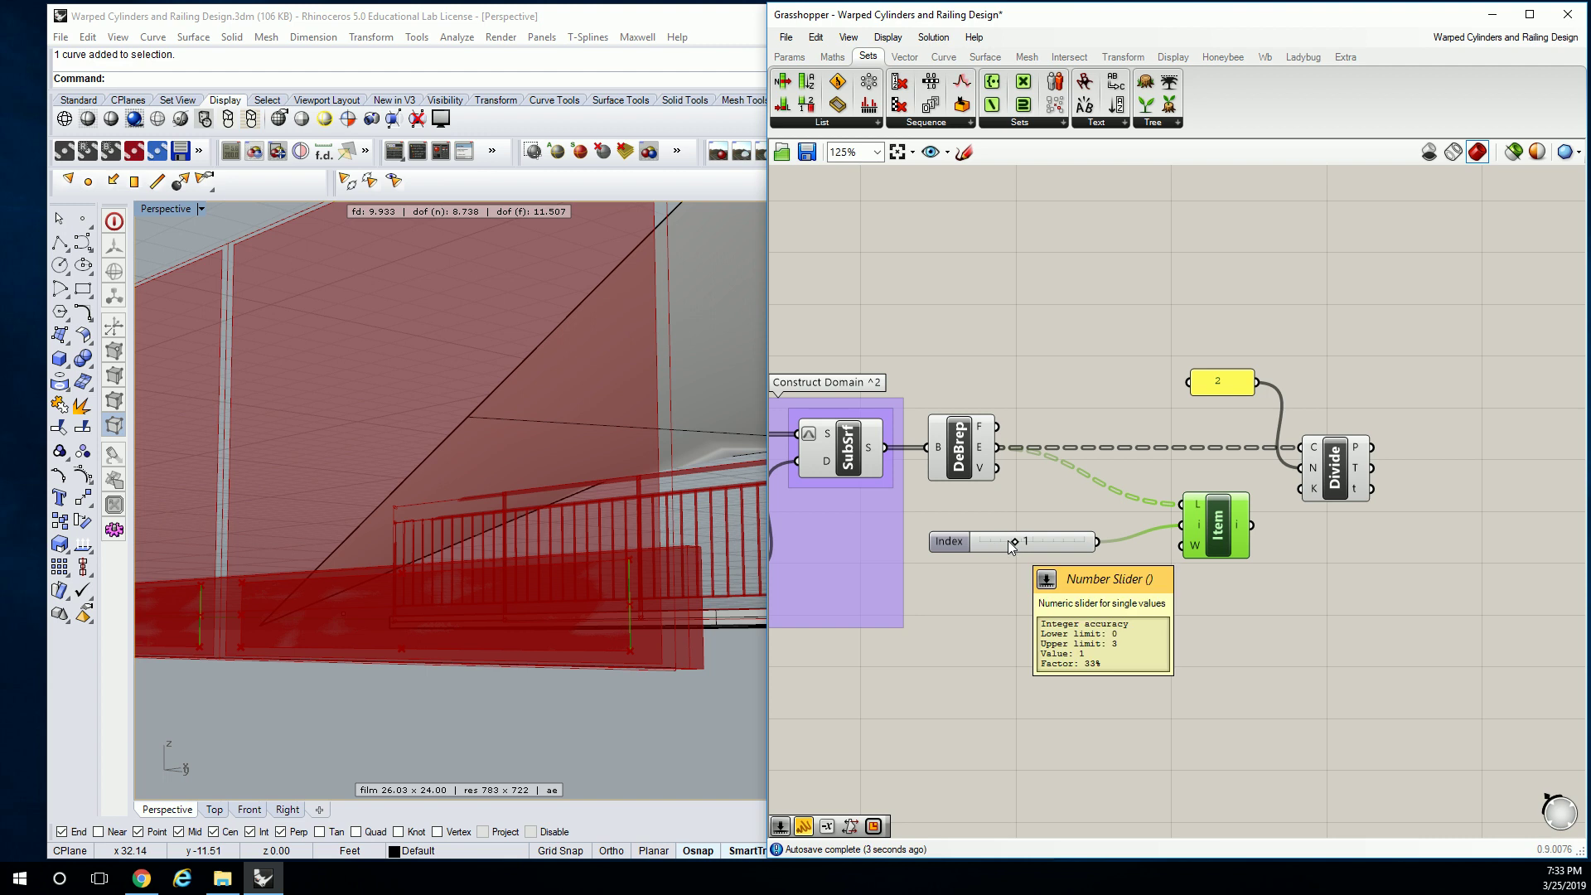
pyautogui.moveTo(1007, 540); pyautogui.dragTo(1038, 542)
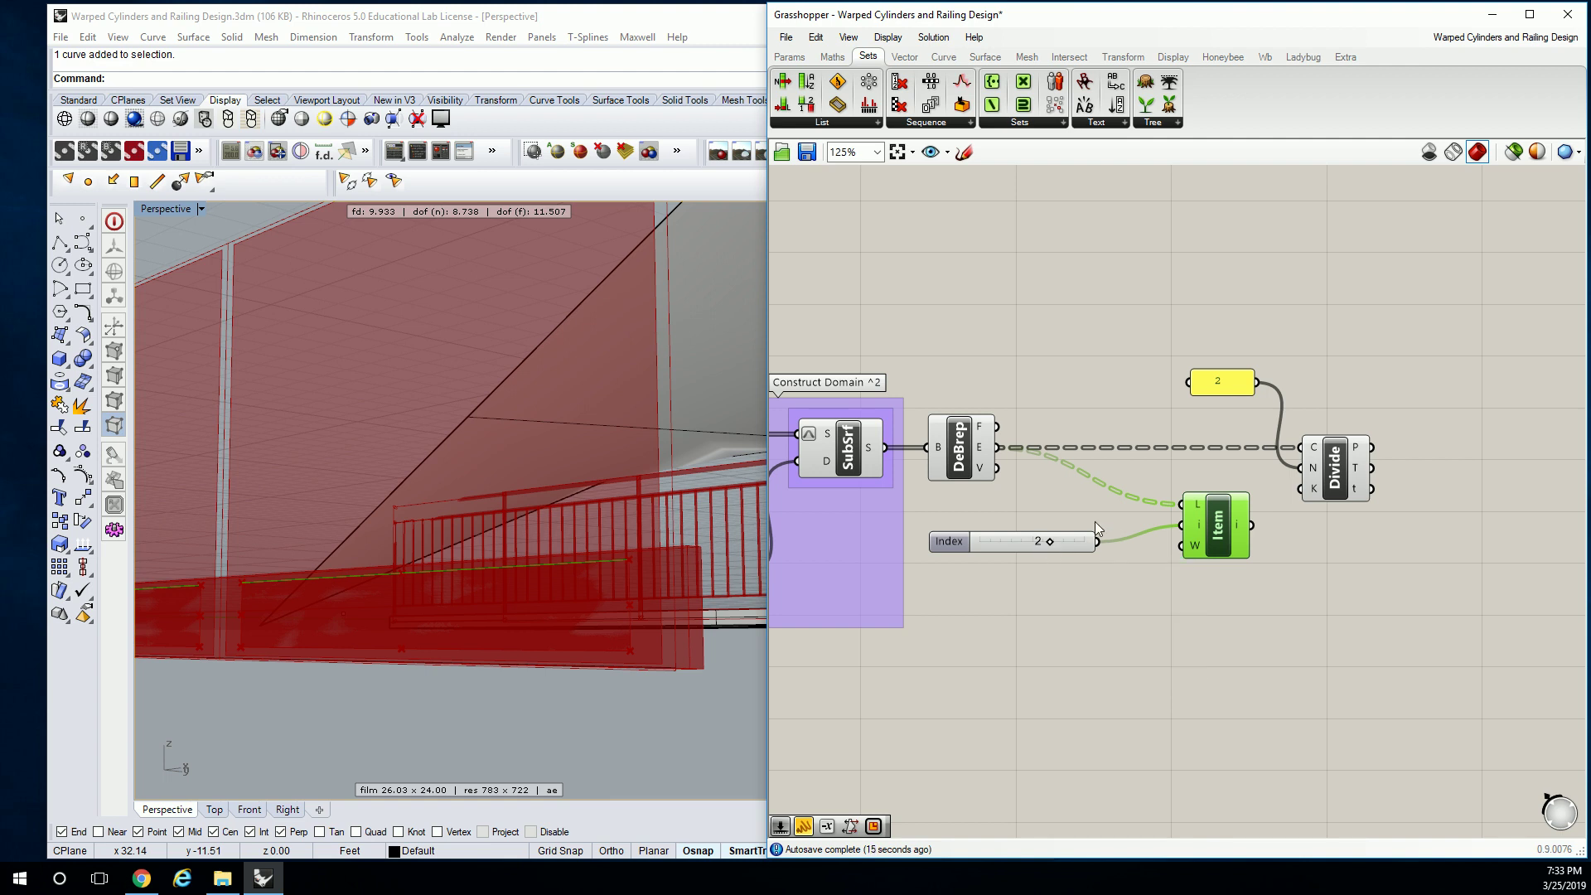
pyautogui.click(1064, 545)
pyautogui.press('Delete')
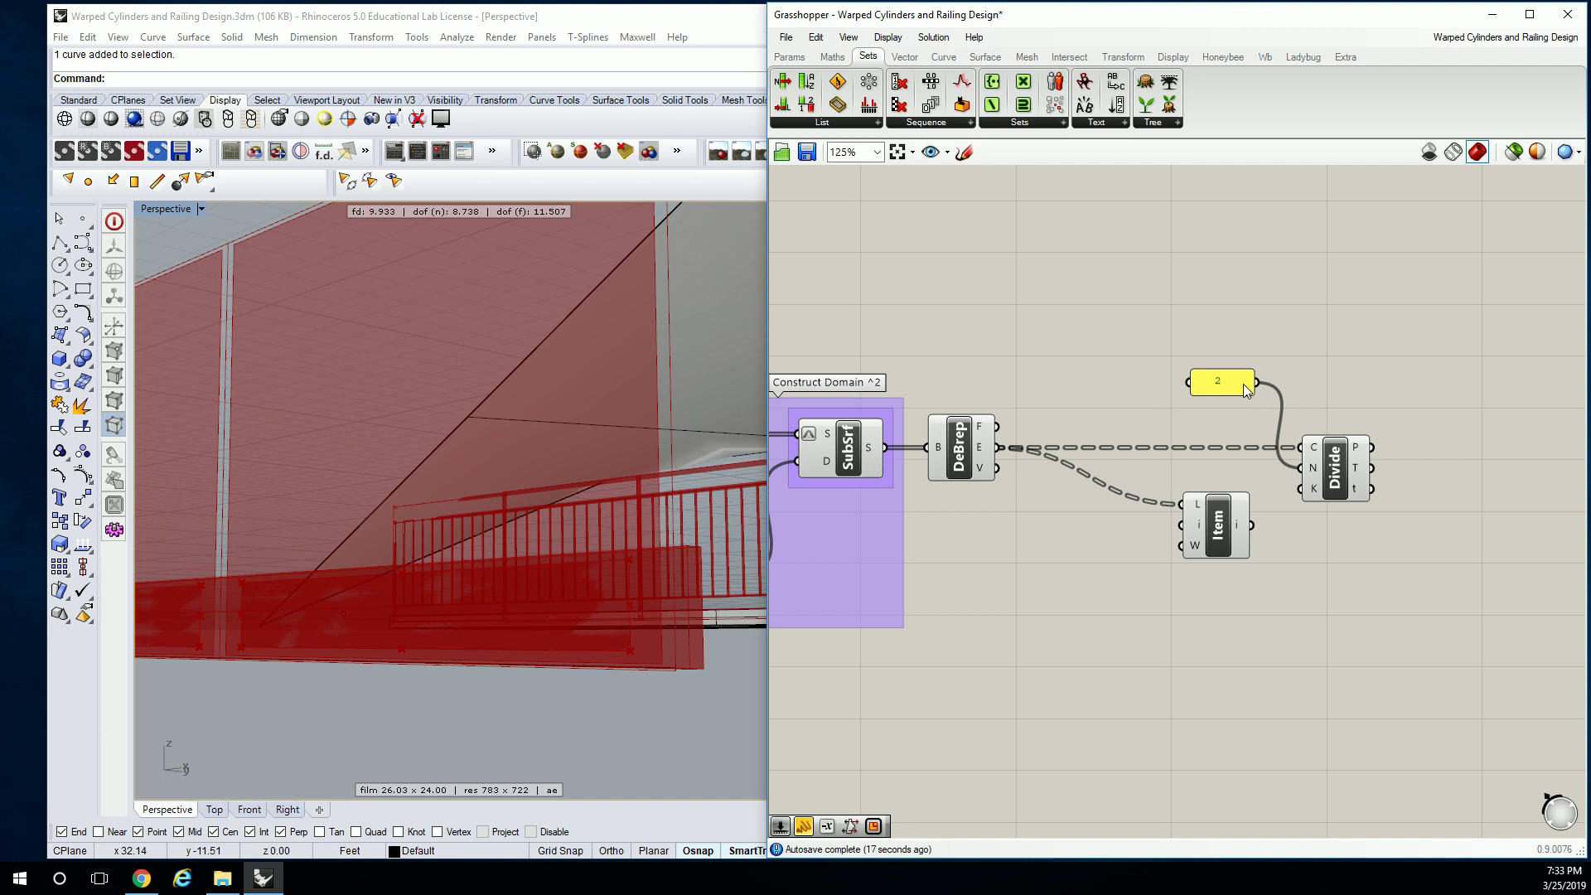
# Duplicate the panel containing 2, enter 0 and 2 as separate items, and connect it to List Item's index input
pyautogui.click(1230, 384)
pyautogui.hotkey('ctrl', 'c')
pyautogui.hotkey('ctrl', 'v')
pyautogui.rightClick(1067, 531)
pyautogui.click(1094, 539)
pyautogui.doubleClick(1081, 527)
pyautogui.write('0 ')
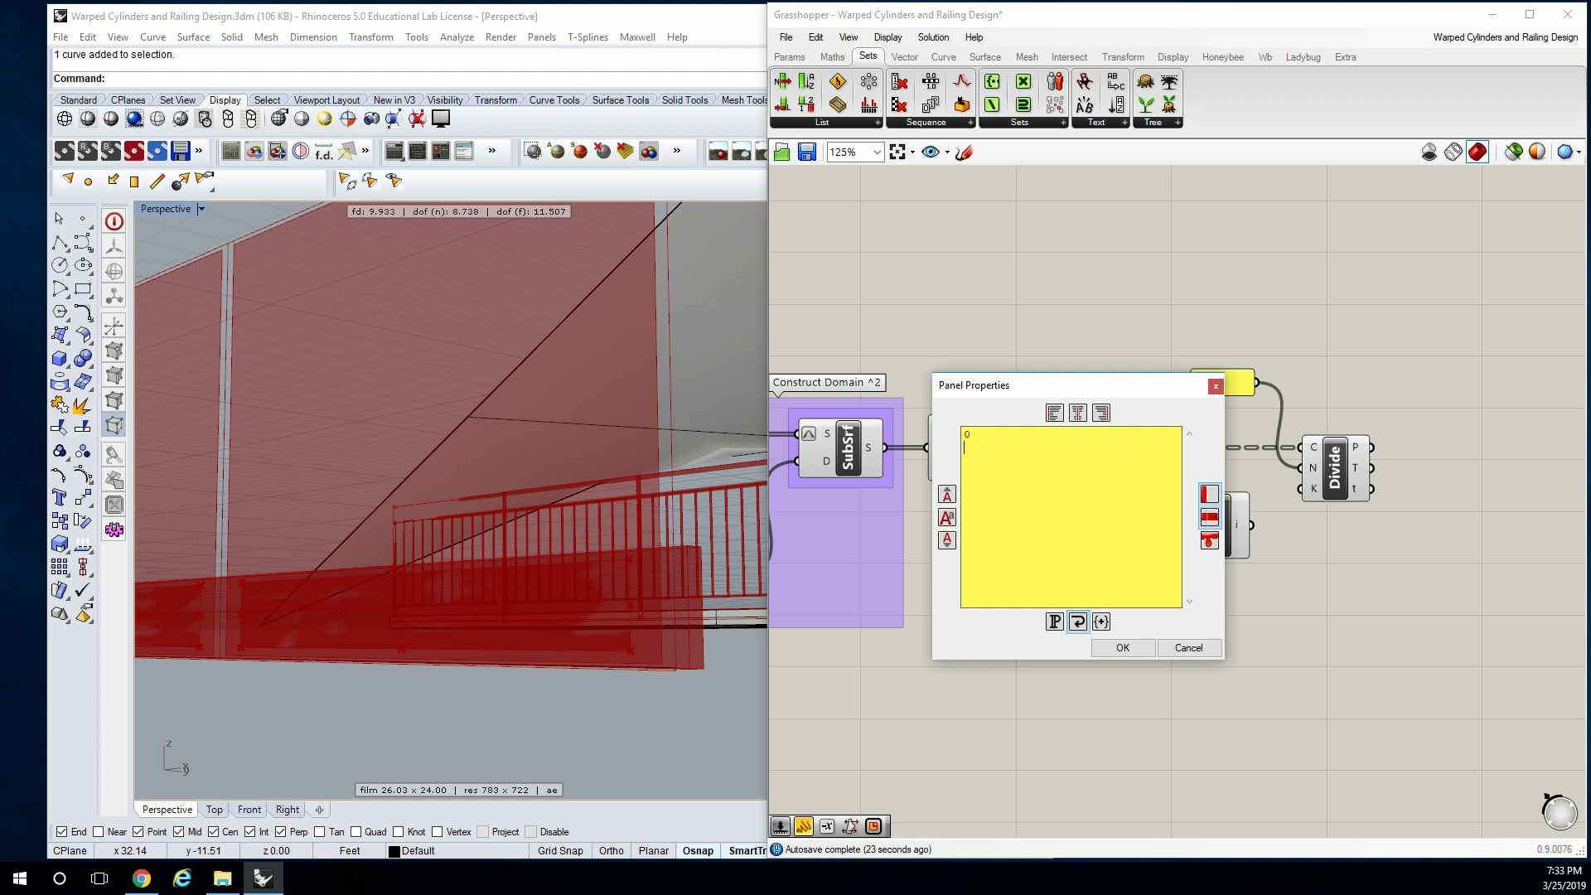
pyautogui.write('2')
pyautogui.click(1133, 653)
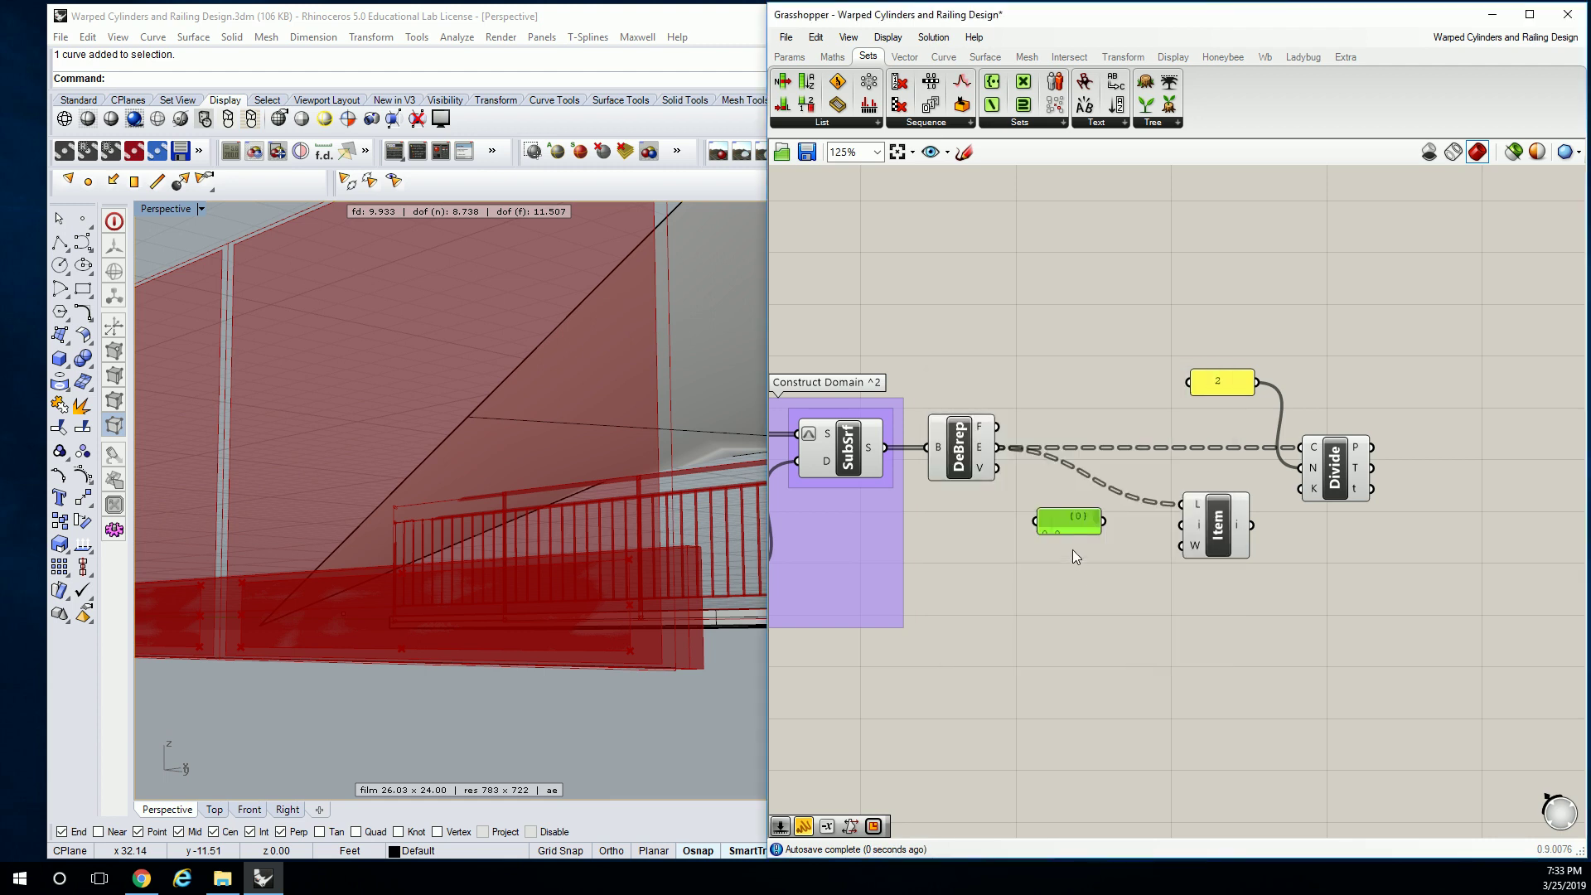
pyautogui.moveTo(1069, 533); pyautogui.dragTo(1181, 525)
pyautogui.click(1233, 532)
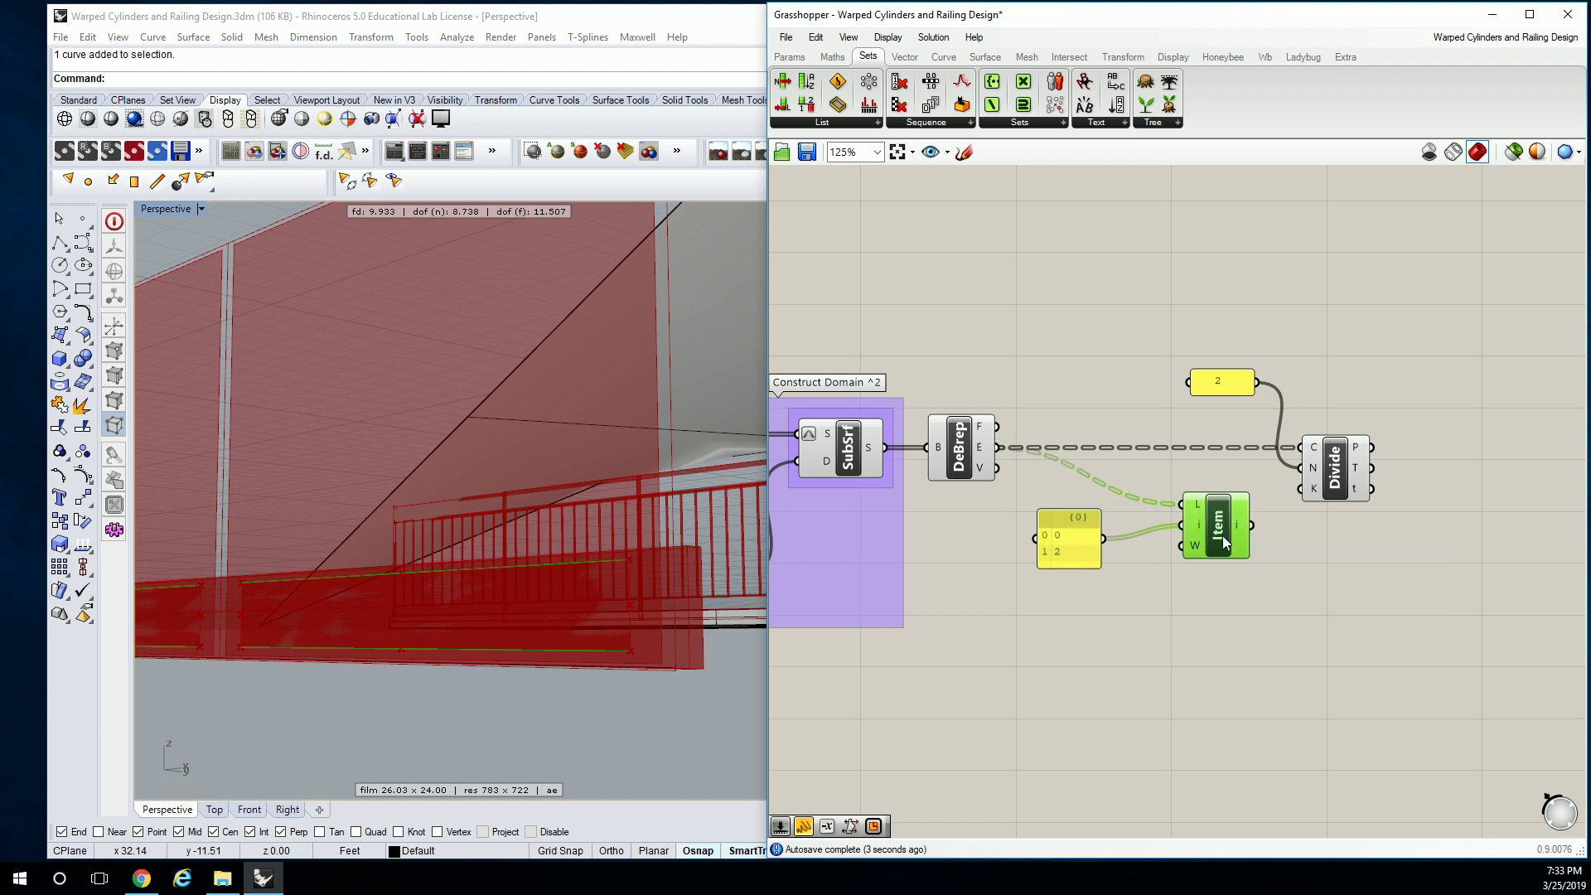
# Replace Divide Curve's curve input with the List Item output and arrange the components and count panel compactly
pyautogui.moveTo(1222, 536); pyautogui.dragTo(1330, 480)
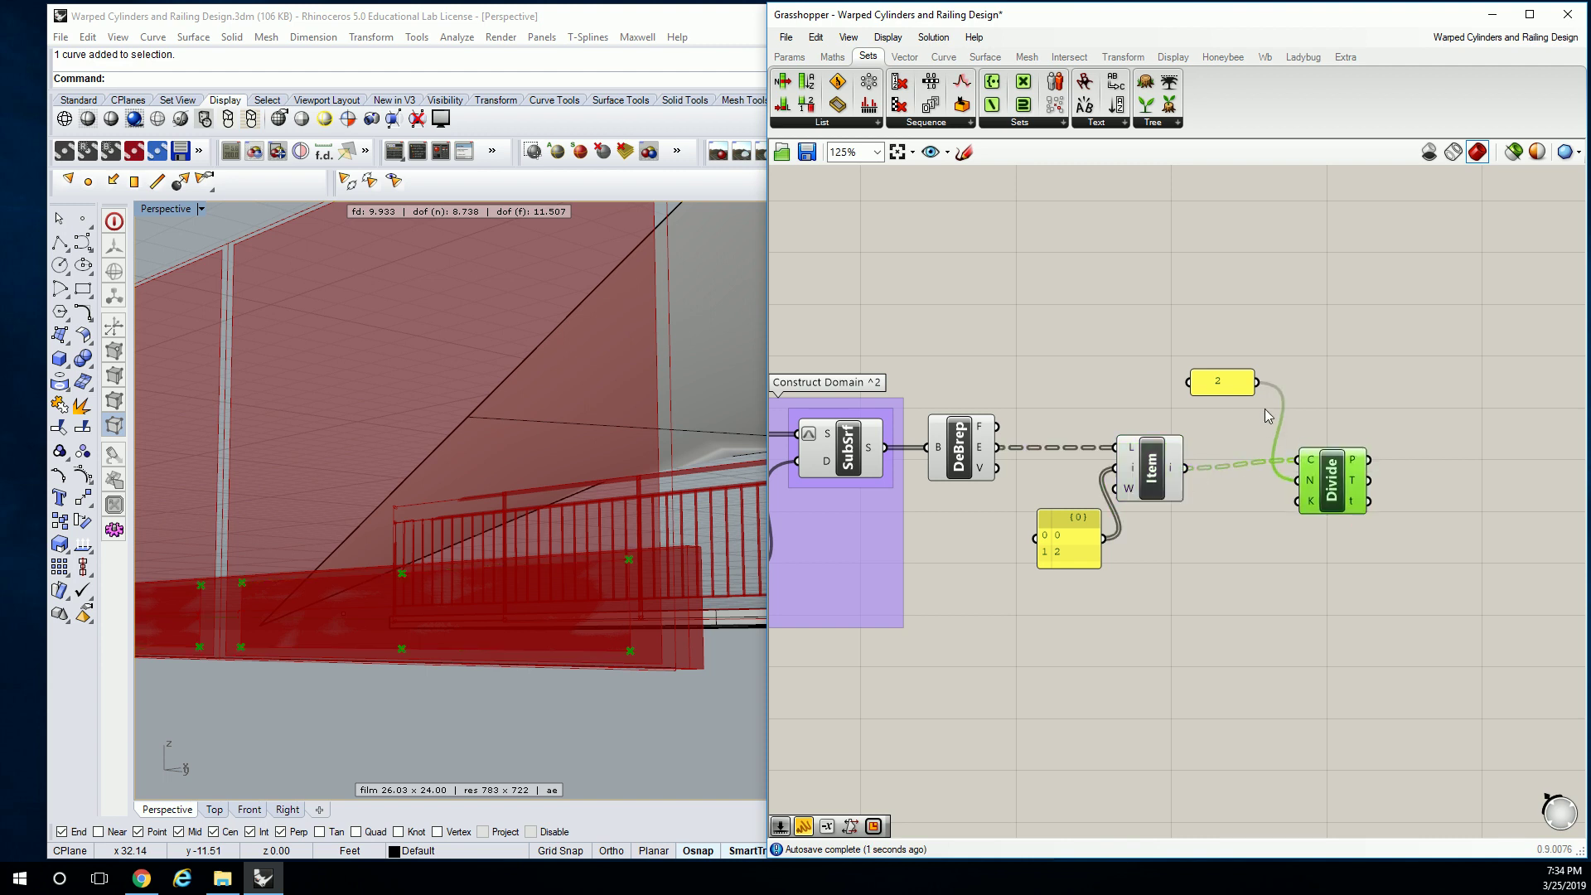
pyautogui.moveTo(1236, 388); pyautogui.dragTo(1162, 415)
pyautogui.moveTo(1349, 496); pyautogui.dragTo(1281, 498)
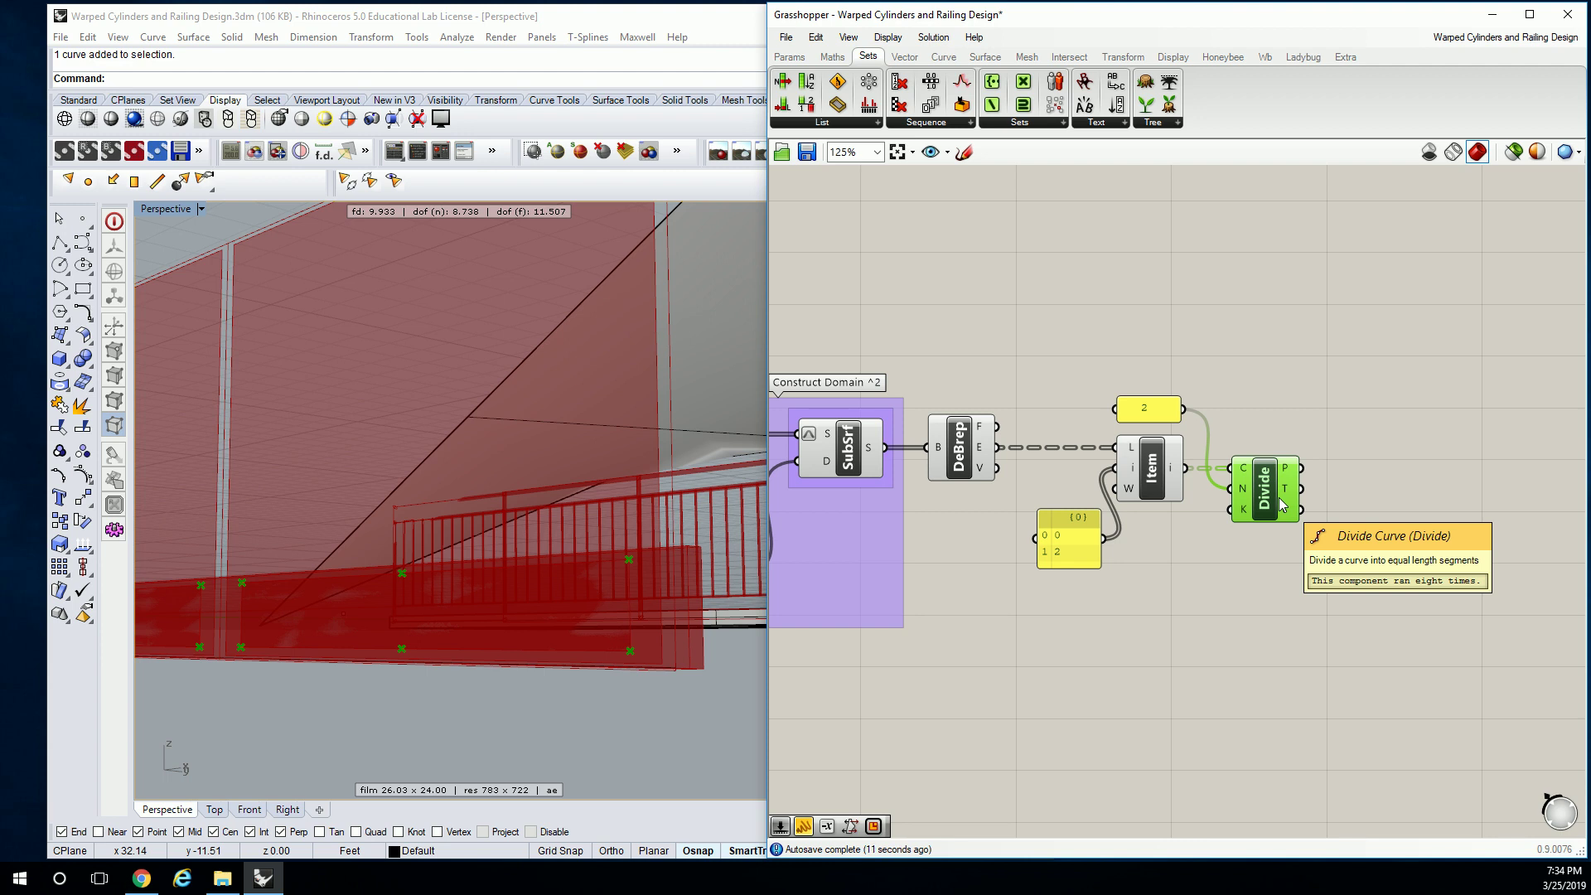
# Examine the division points along the selected panel edges in the Rhino perspective view from several angles
pyautogui.click(1293, 447)
pyautogui.click(1271, 474)
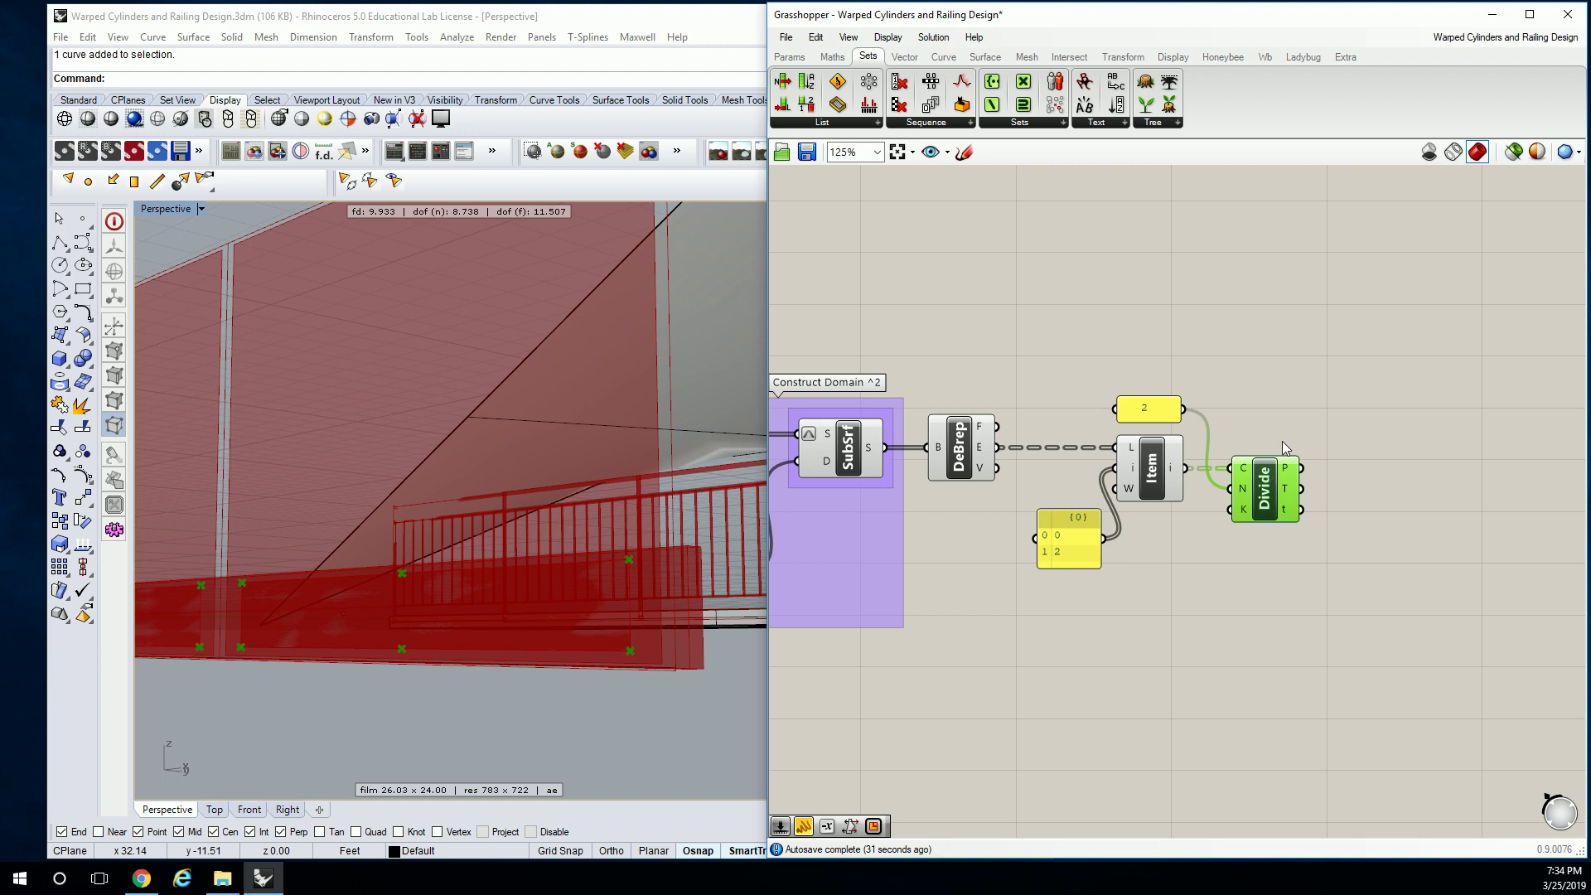
pyautogui.moveTo(1281, 441); pyautogui.dragTo(1195, 431, button='right')
pyautogui.moveTo(649, 545); pyautogui.dragTo(649, 580, button='right')
pyautogui.scroll(5, 519, 567)
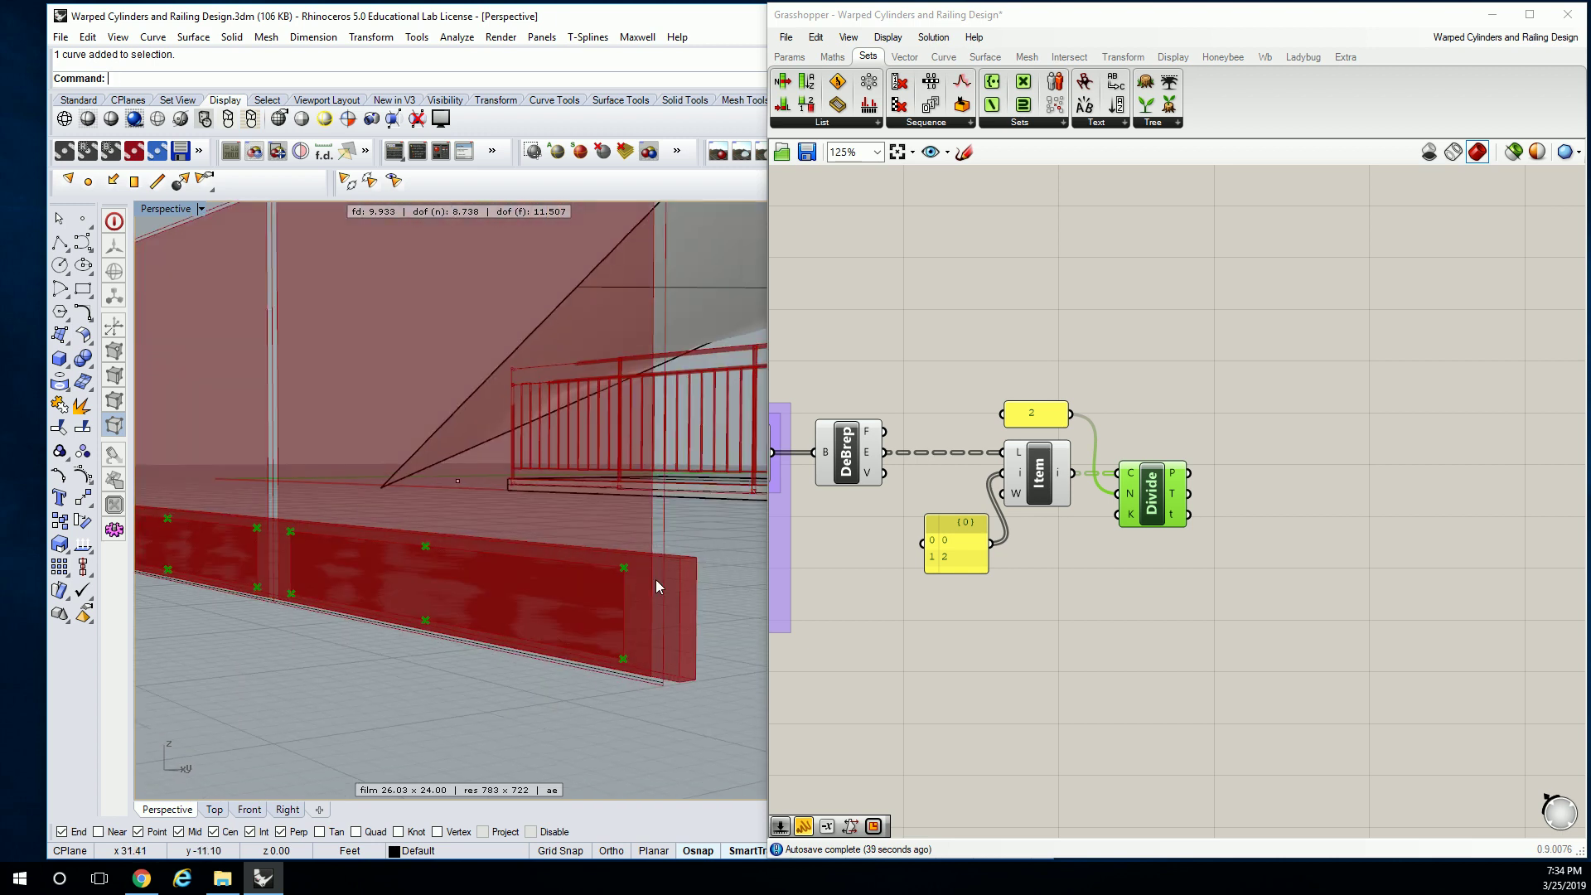
pyautogui.scroll(-10, 654, 579)
pyautogui.moveTo(501, 530); pyautogui.dragTo(402, 520, button='right')
pyautogui.scroll(5, 495, 557)
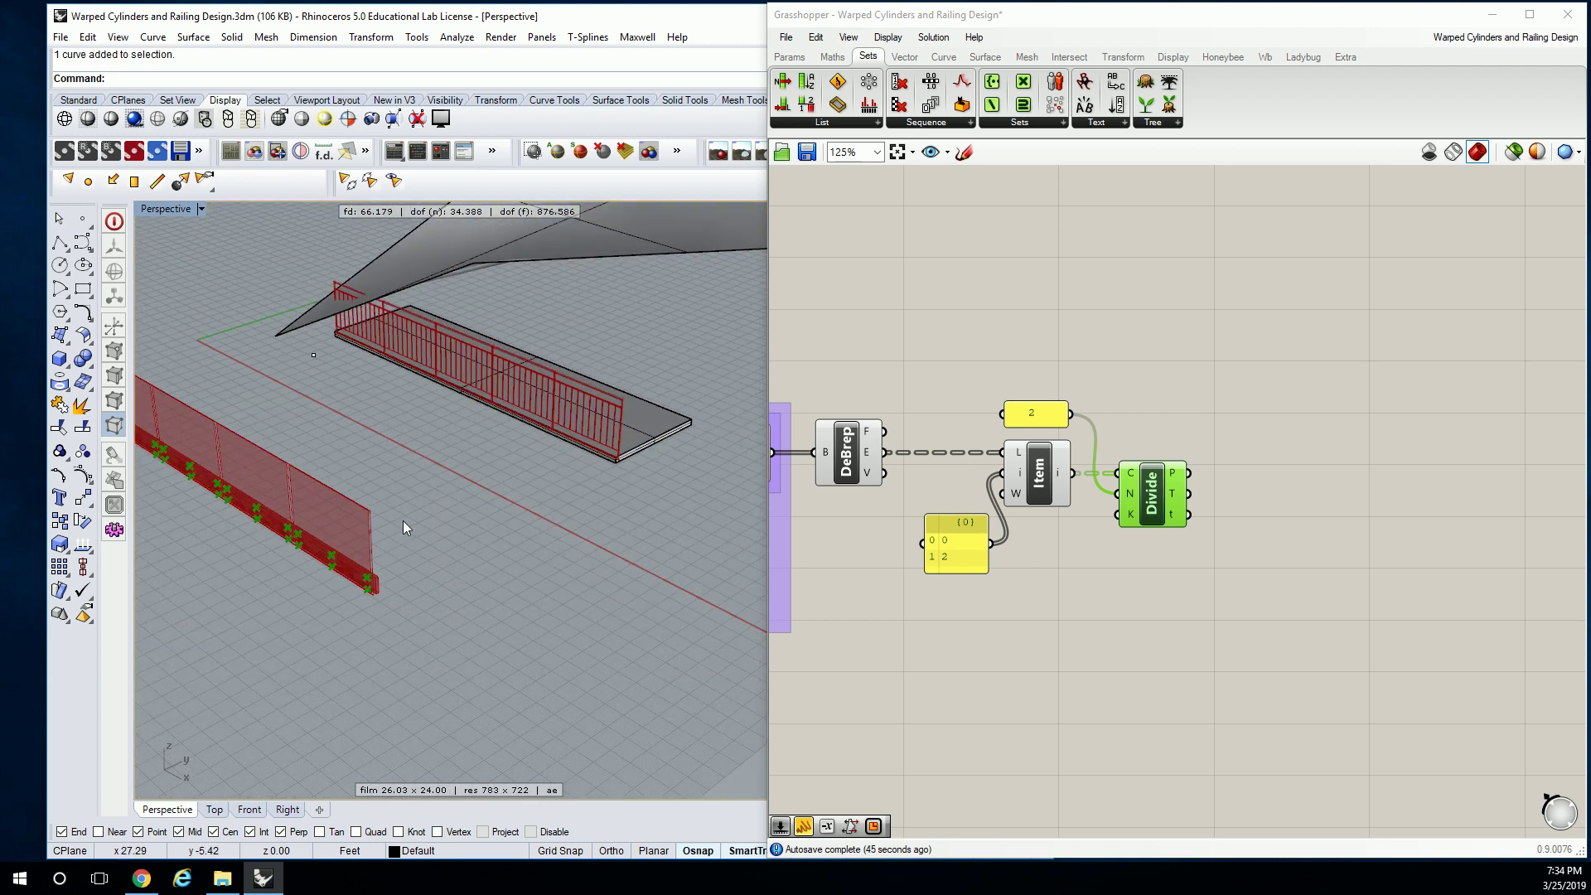
pyautogui.scroll(5, 515, 557)
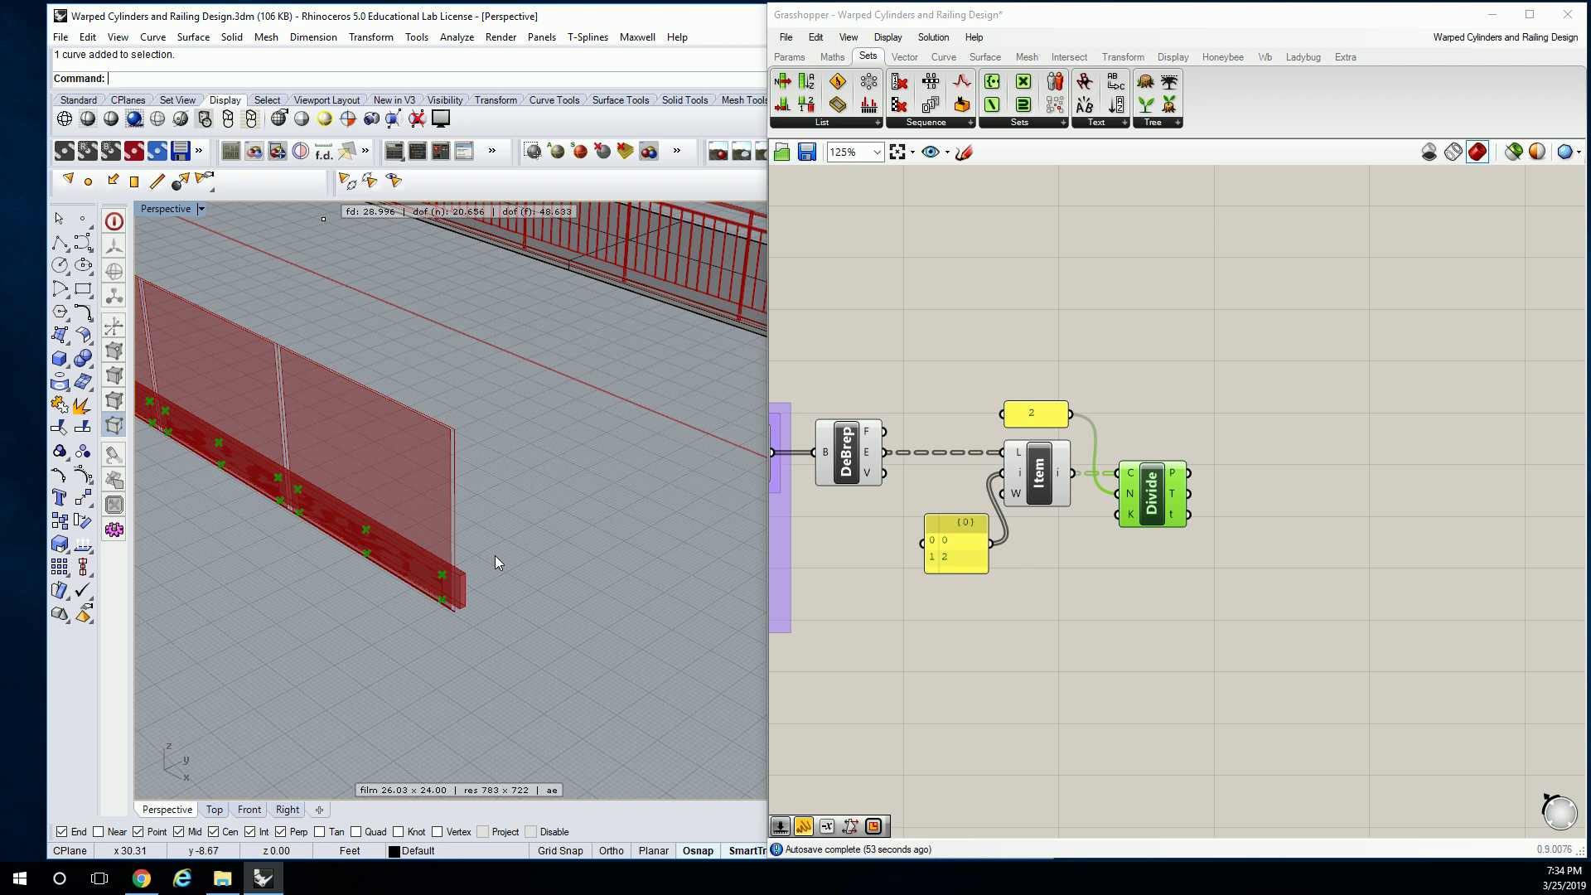
pyautogui.click(1134, 348)
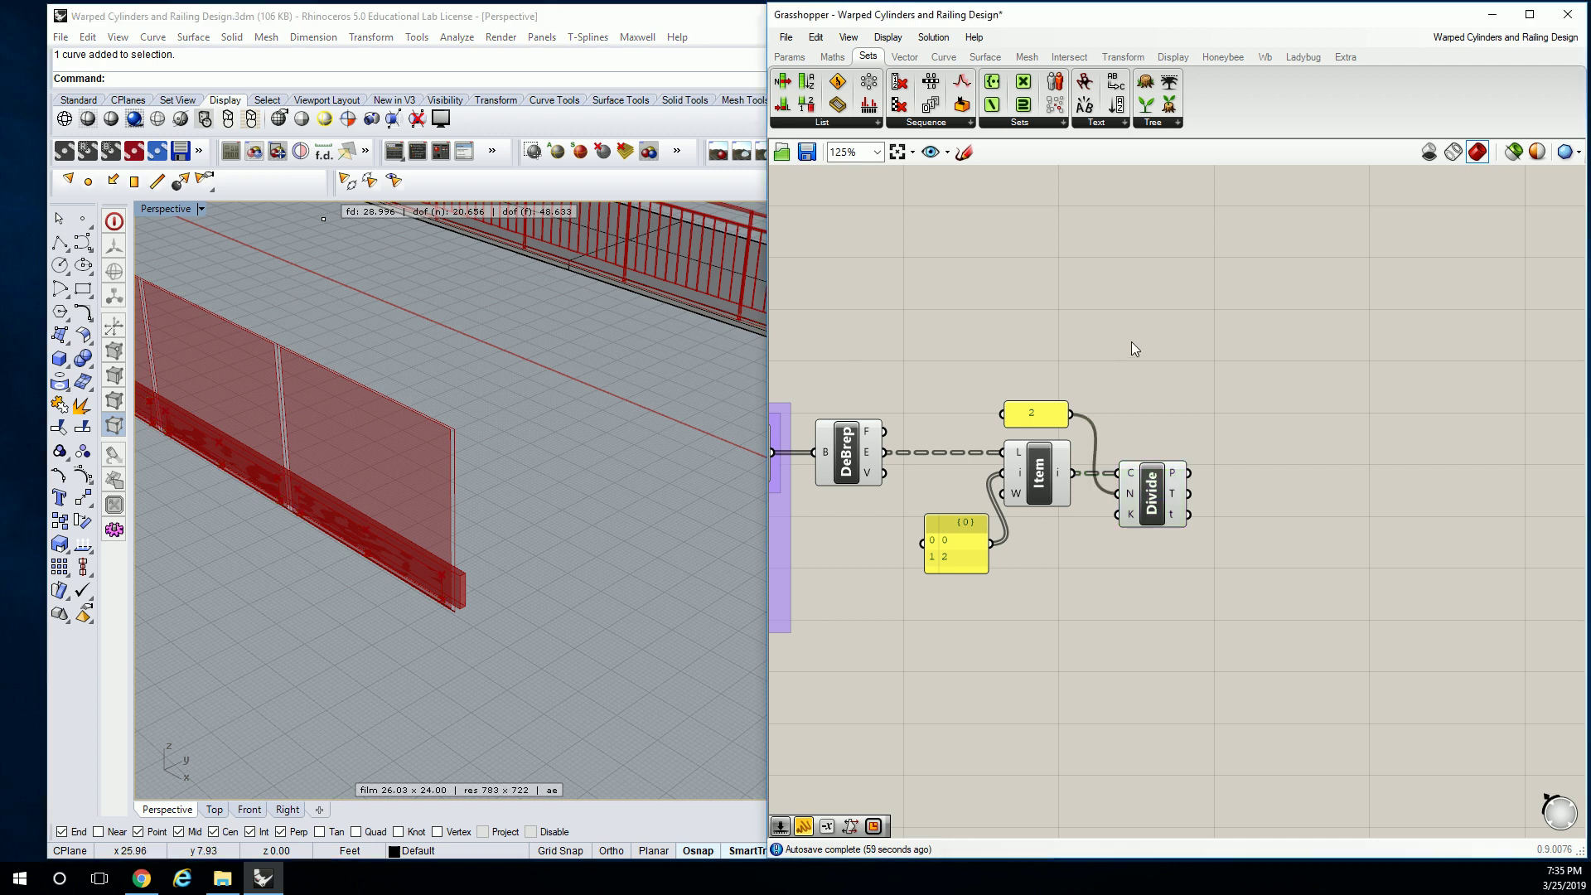
# Add an XZ Plane component above Divide Curve
pyautogui.click(938, 58)
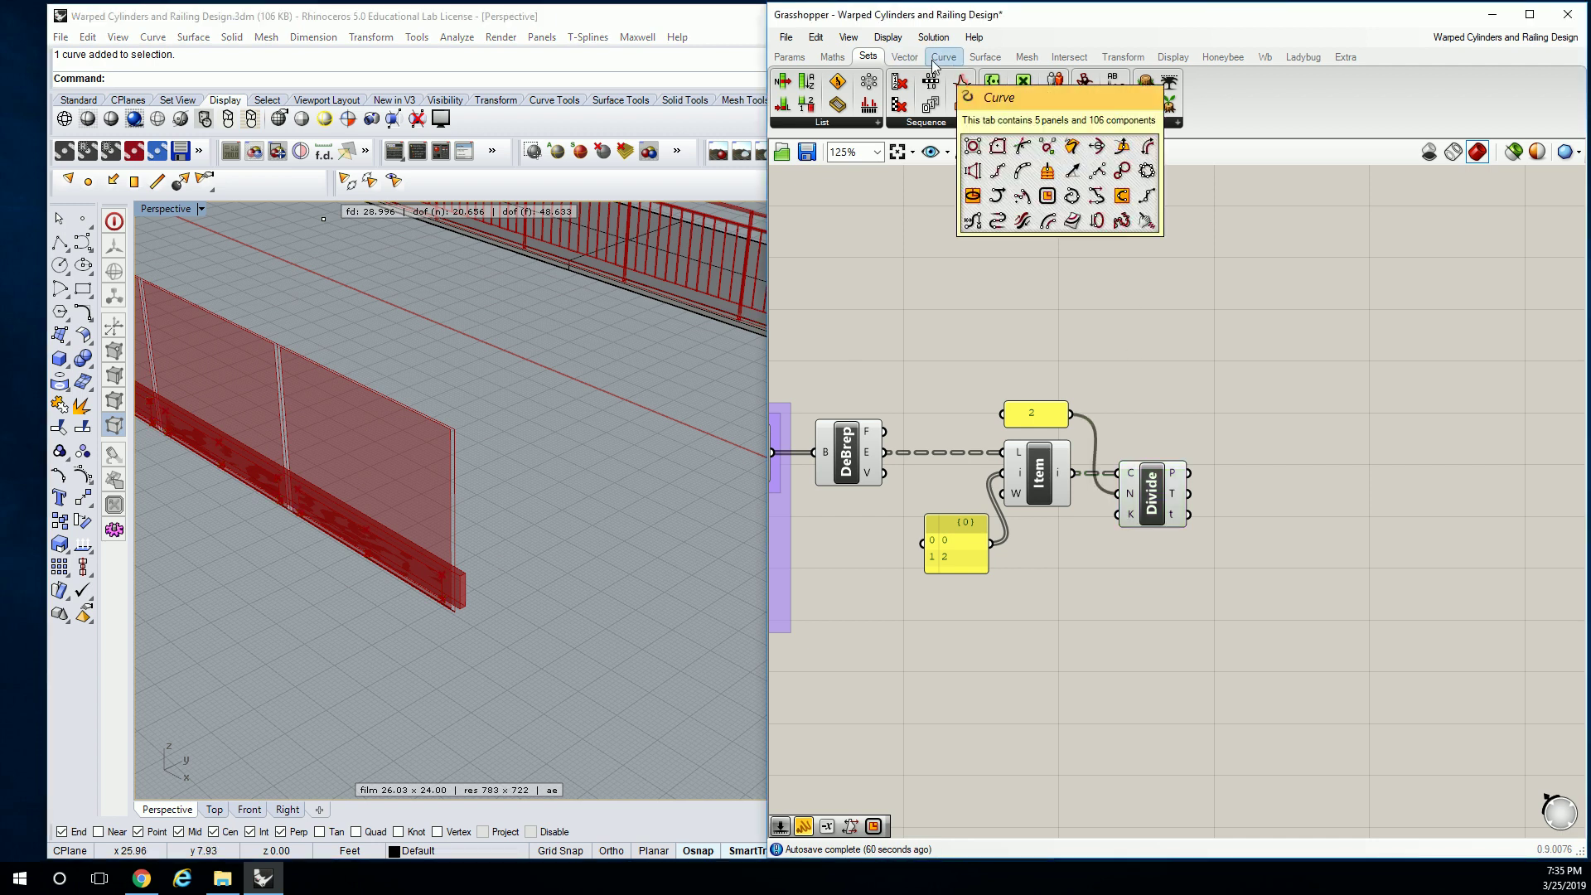
pyautogui.click(910, 60)
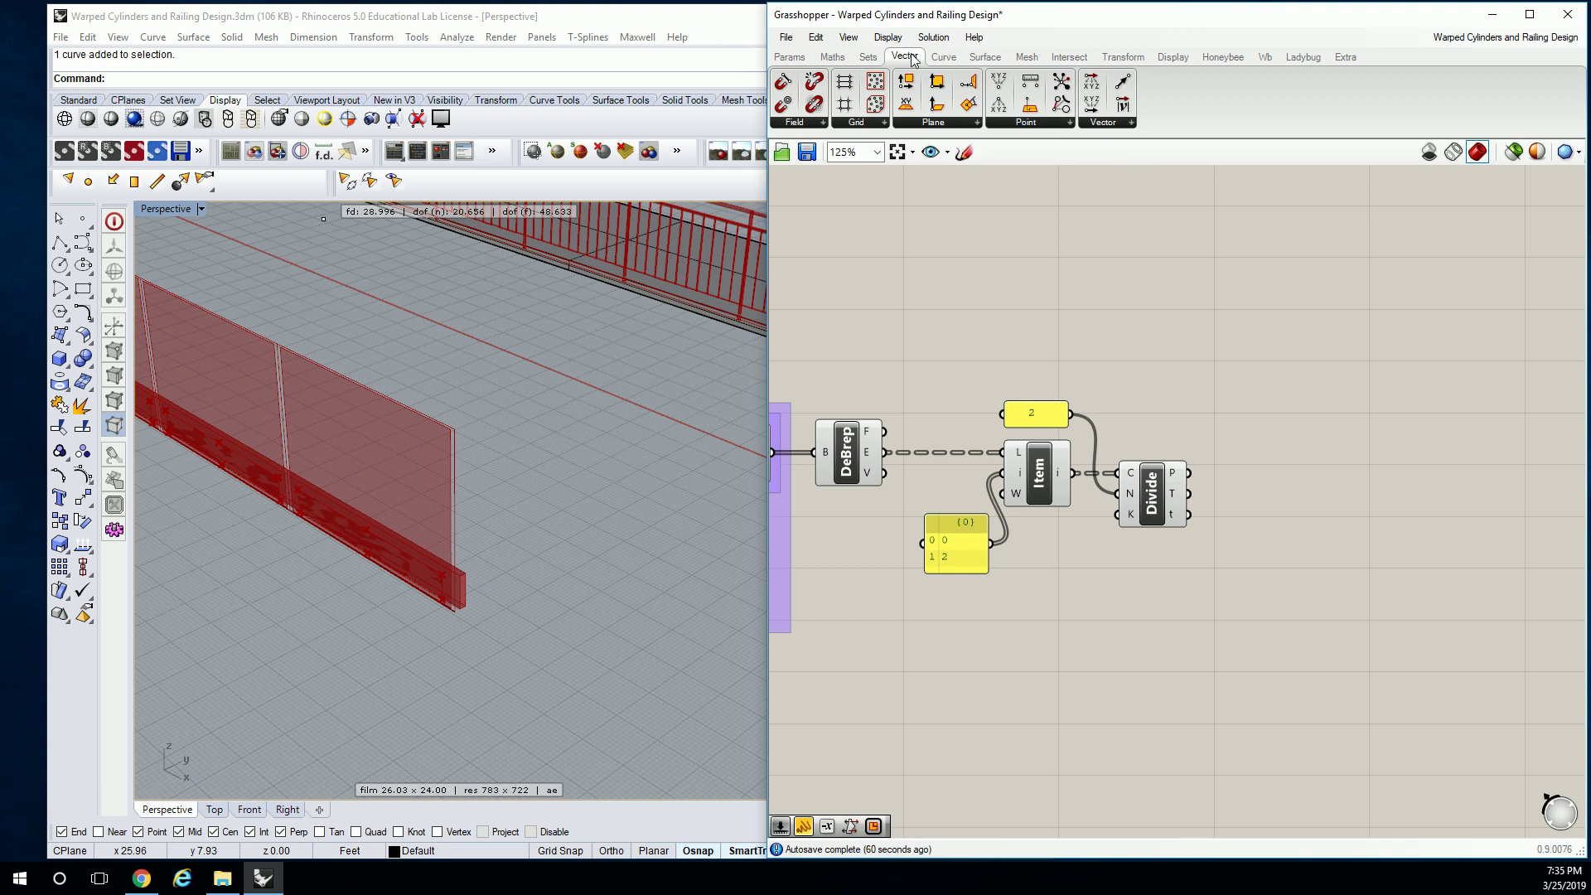
pyautogui.click(959, 125)
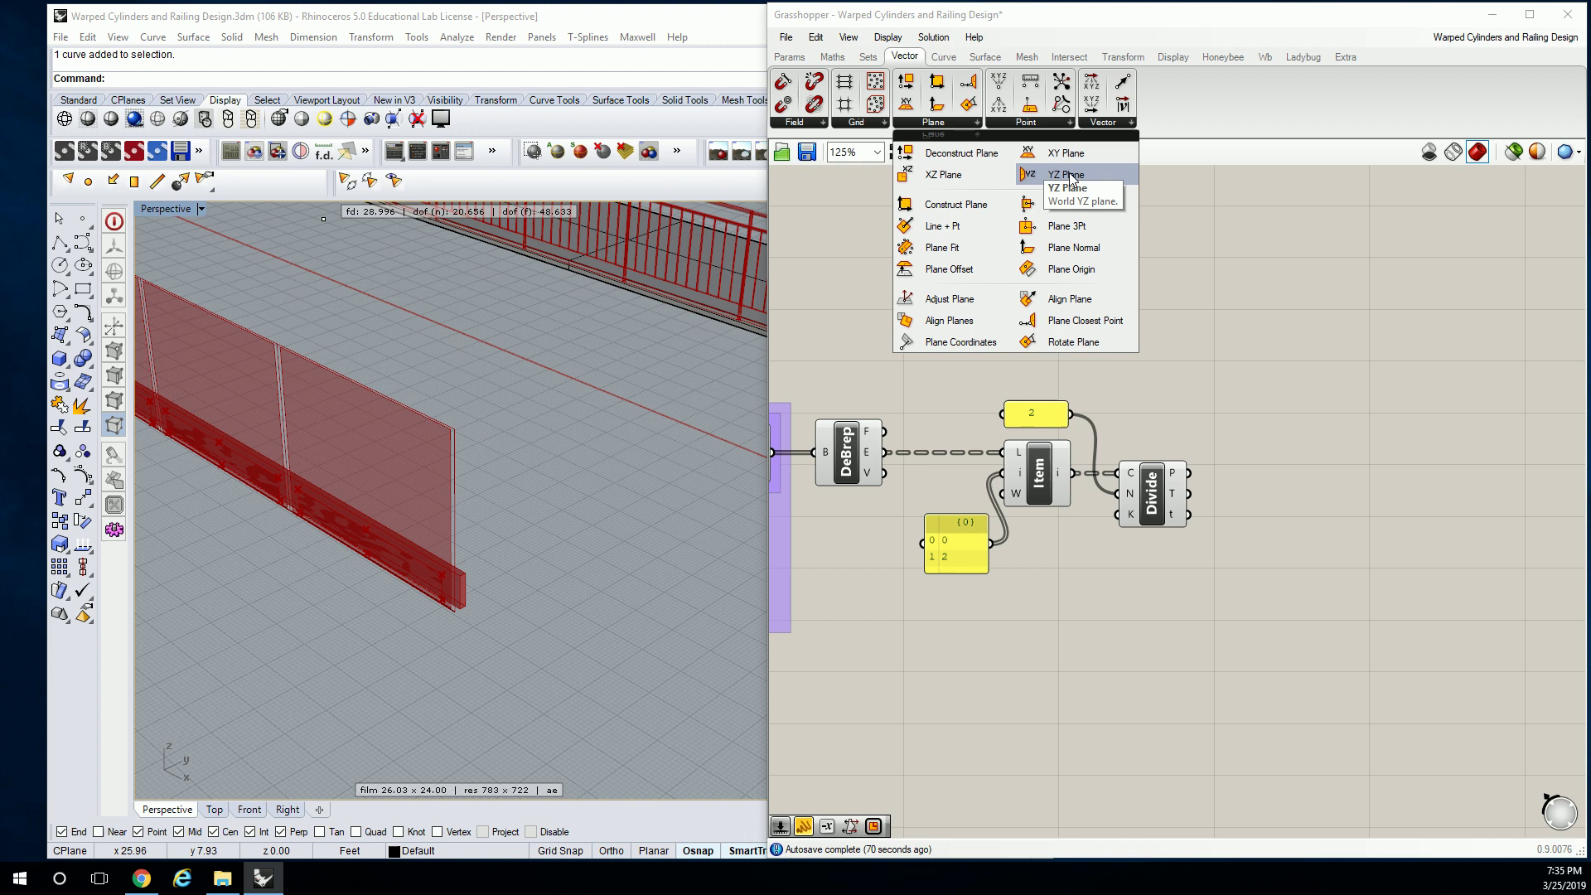
pyautogui.click(959, 180)
pyautogui.click(1178, 381)
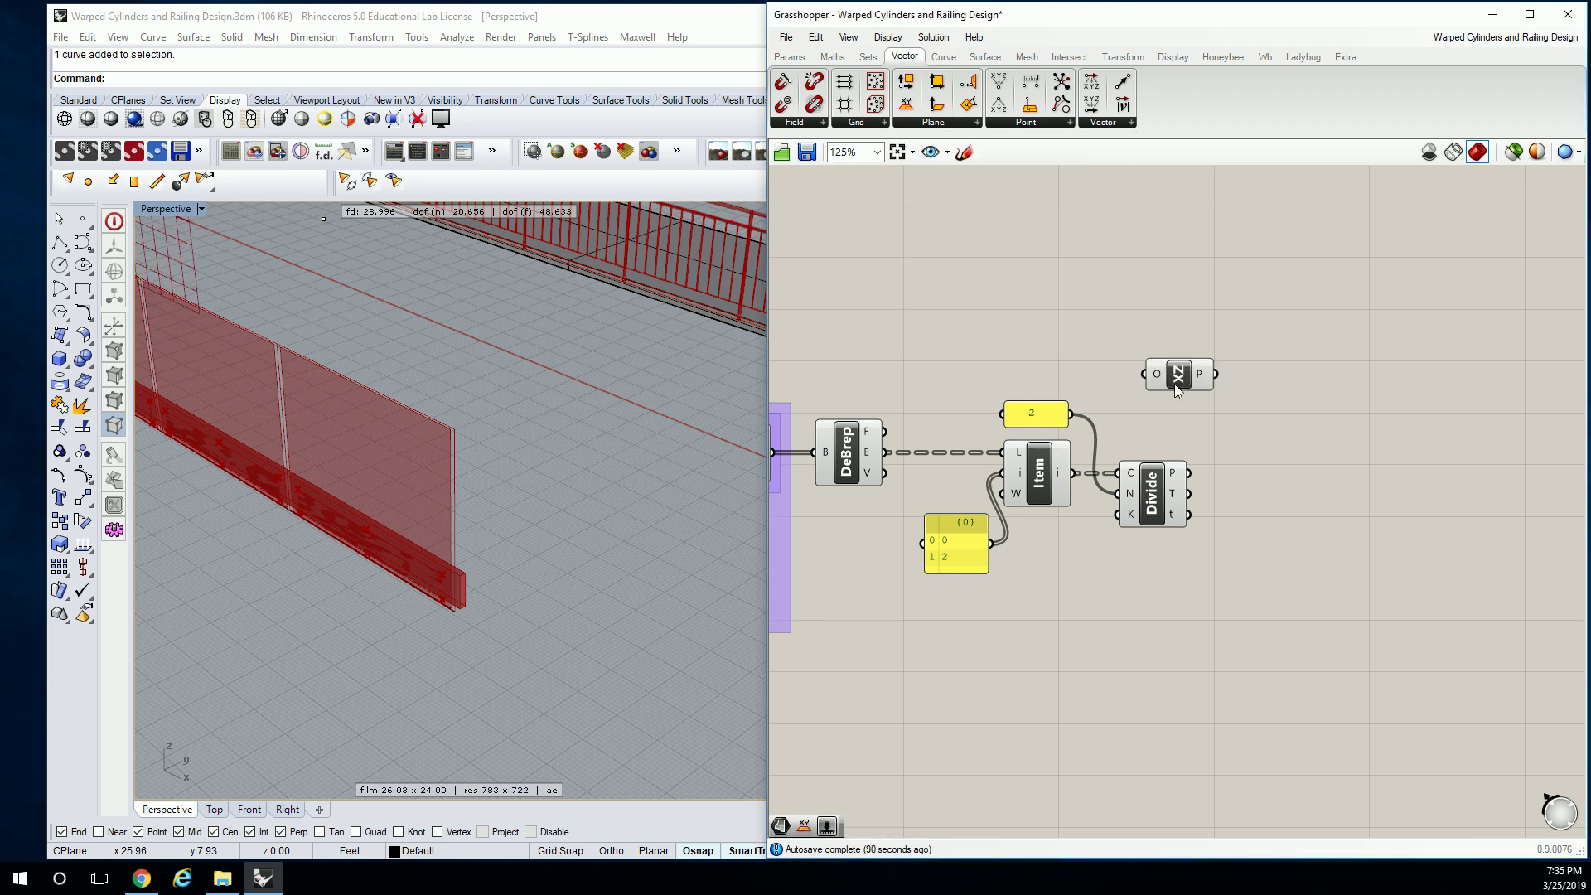
pyautogui.moveTo(1202, 376); pyautogui.dragTo(1159, 381)
# Connect Divide Curve's points output to XZ Plane's origin input and line the plane component up beside Divide Curve
pyautogui.click(953, 123)
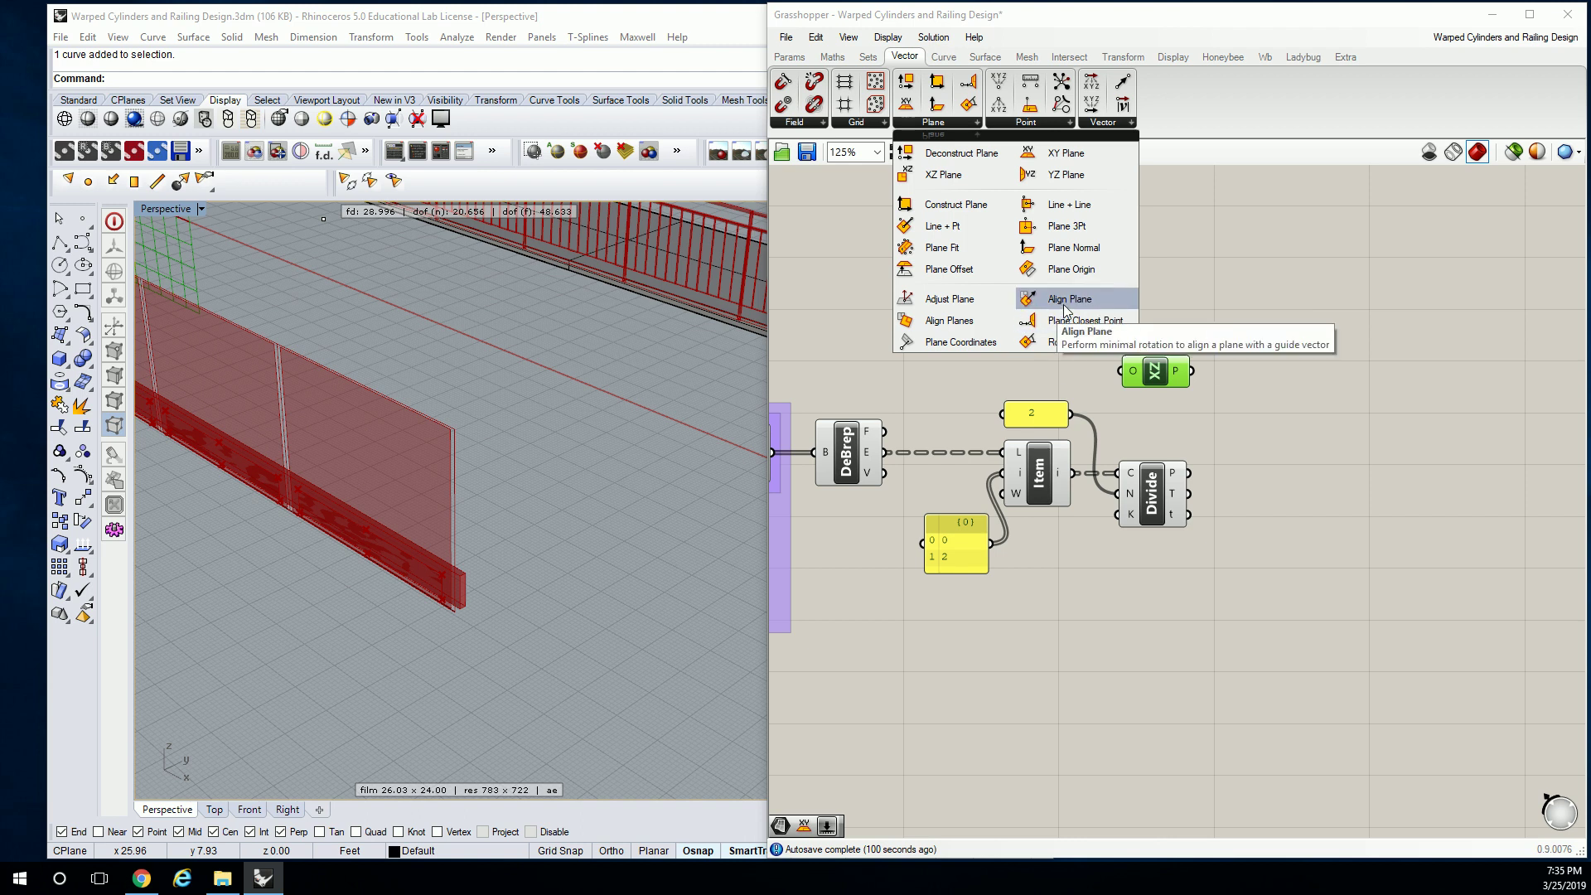
pyautogui.click(1183, 430)
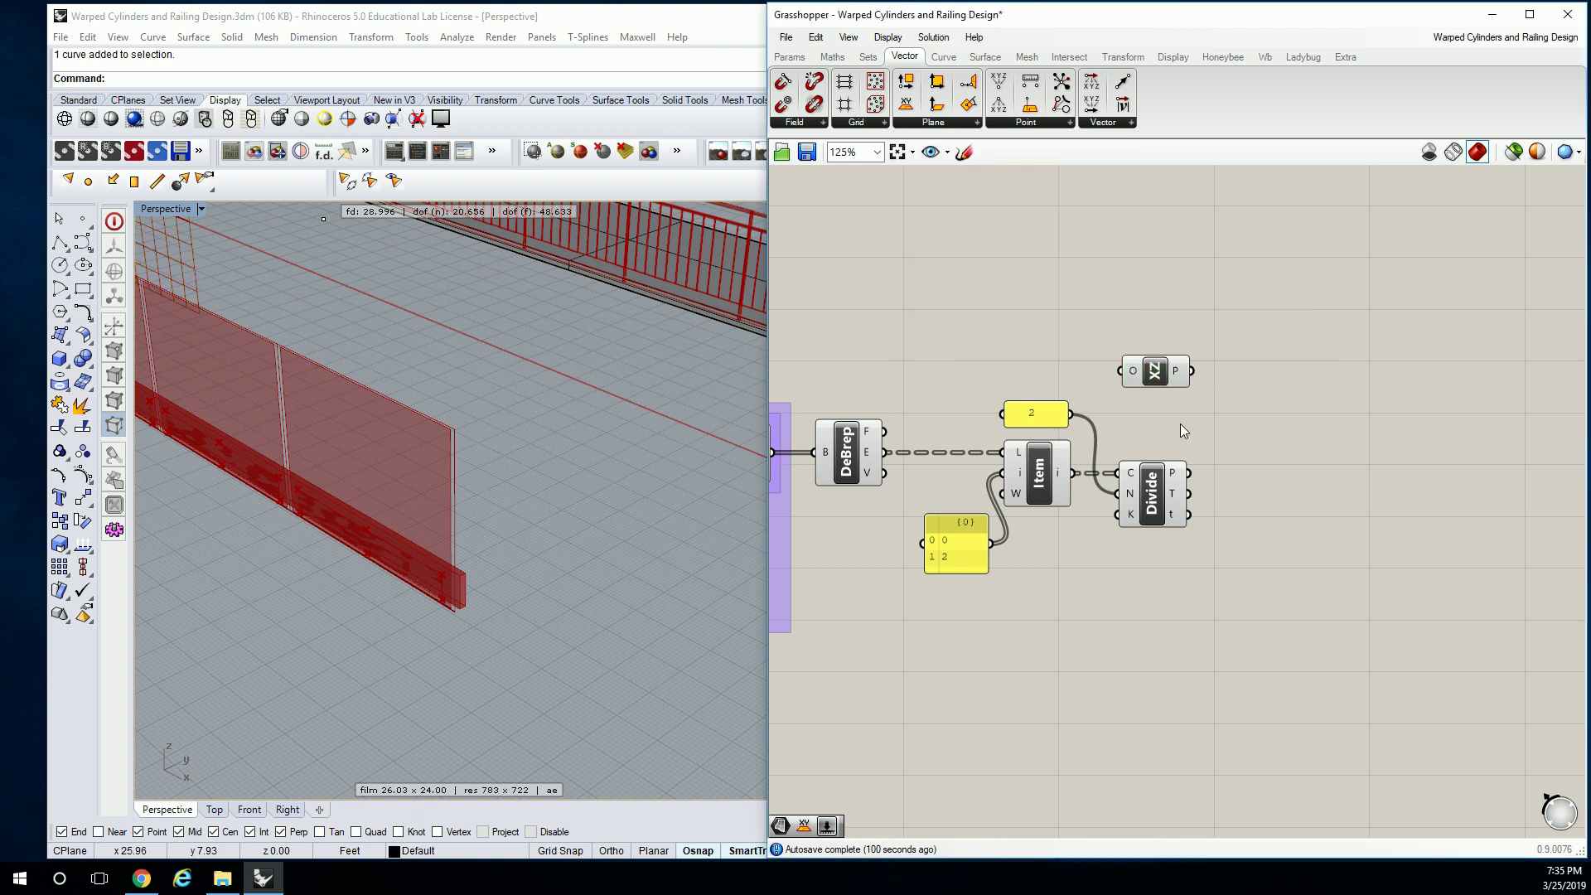
pyautogui.moveTo(1155, 370); pyautogui.dragTo(1246, 437)
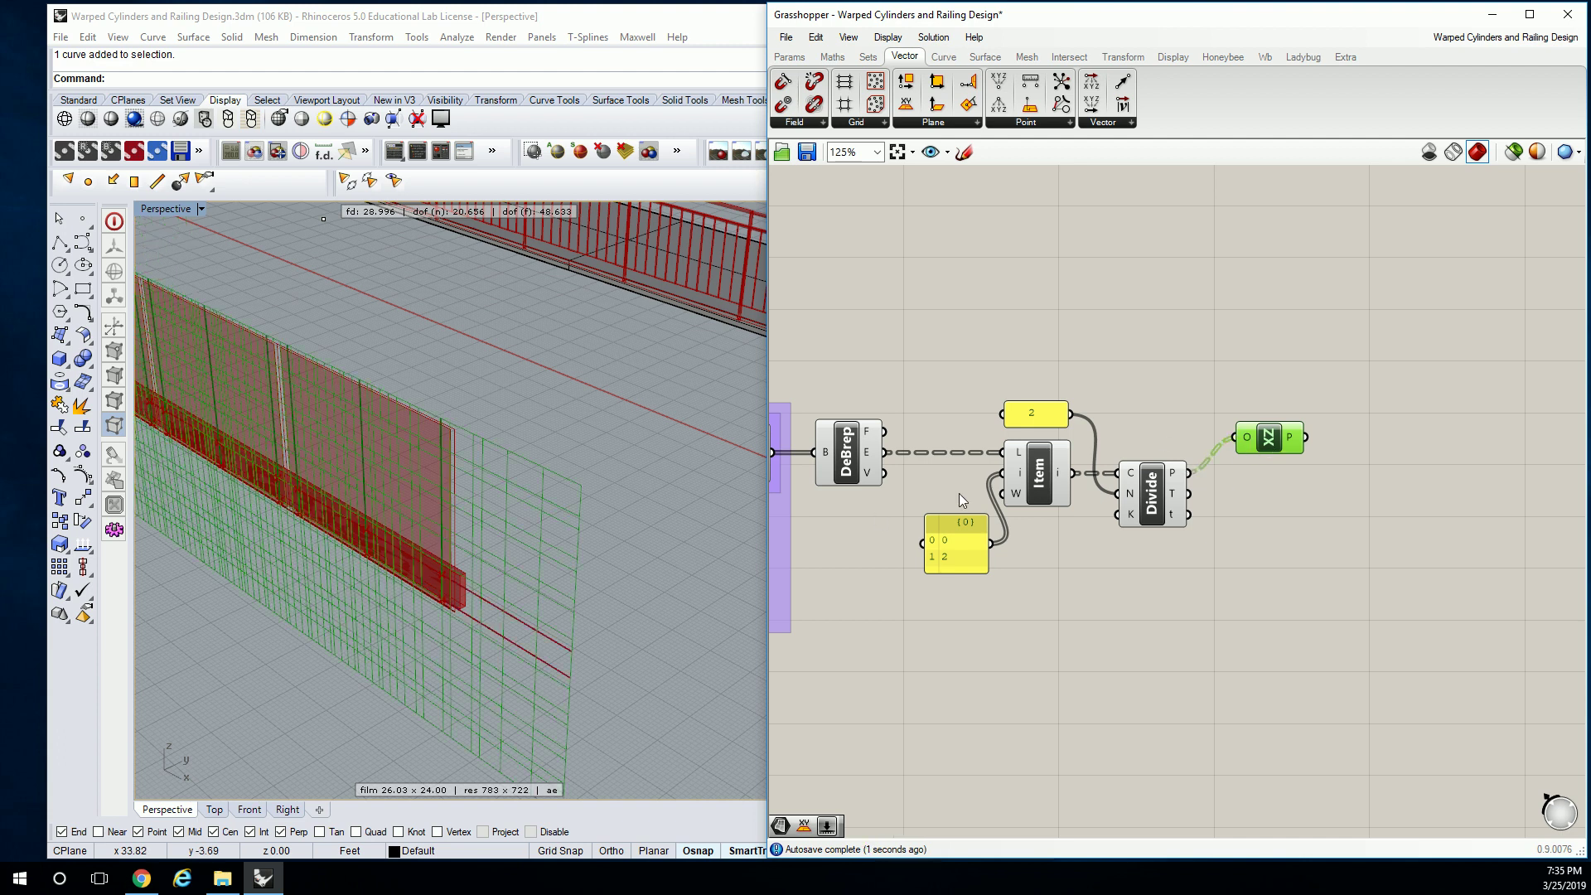
pyautogui.click(1301, 450)
pyautogui.moveTo(1265, 438); pyautogui.dragTo(1241, 473)
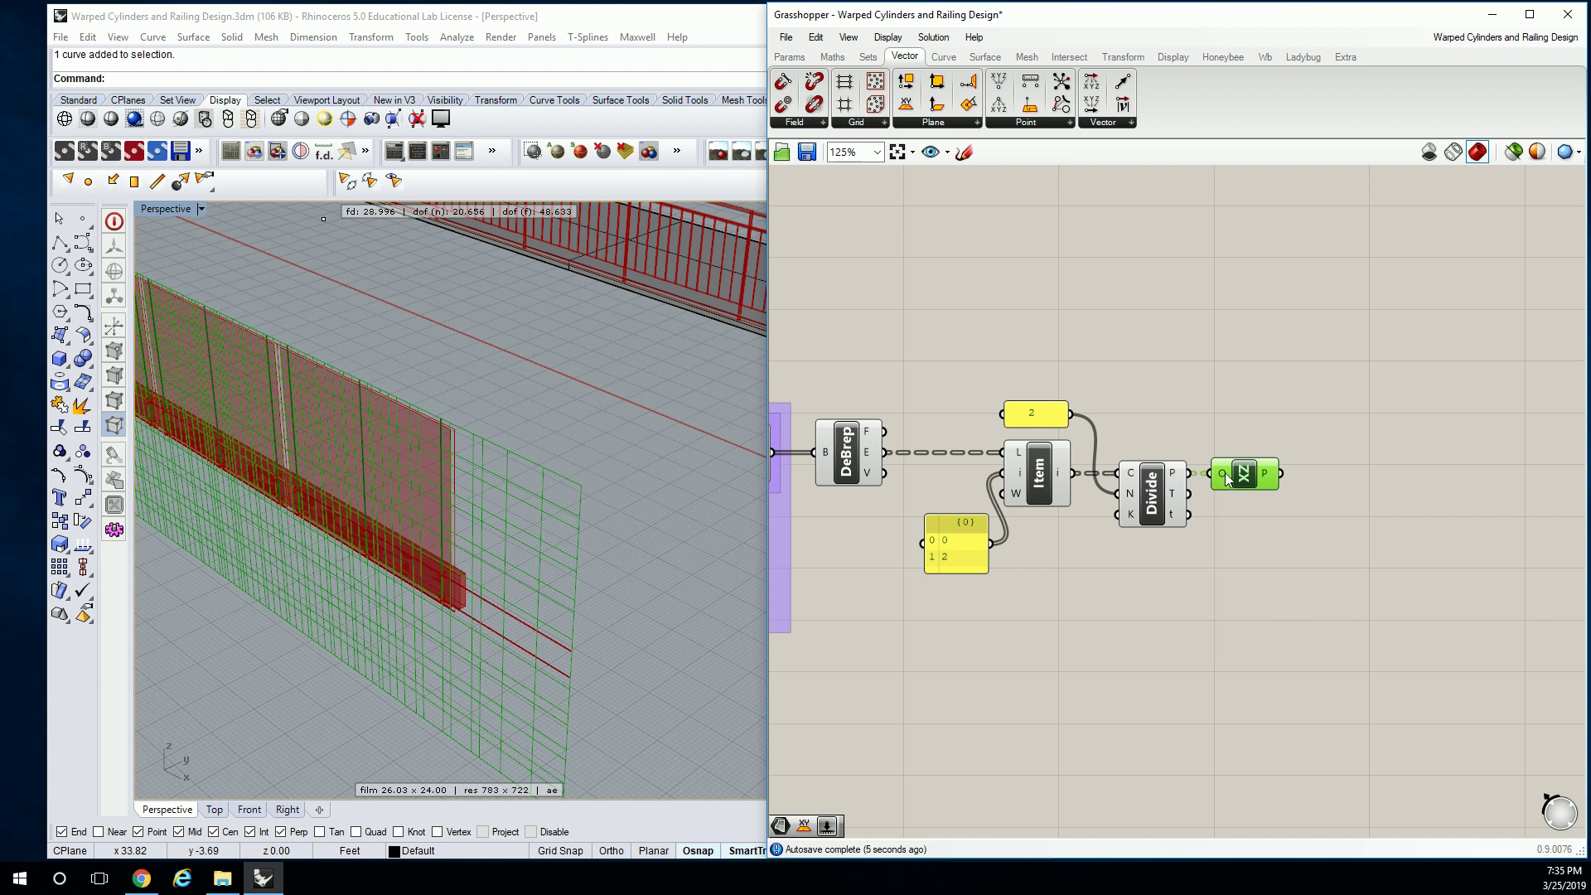
pyautogui.moveTo(1223, 479)
# Add a Deconstruct Plane component and feed it XZ Plane's plane output
pyautogui.click(974, 122)
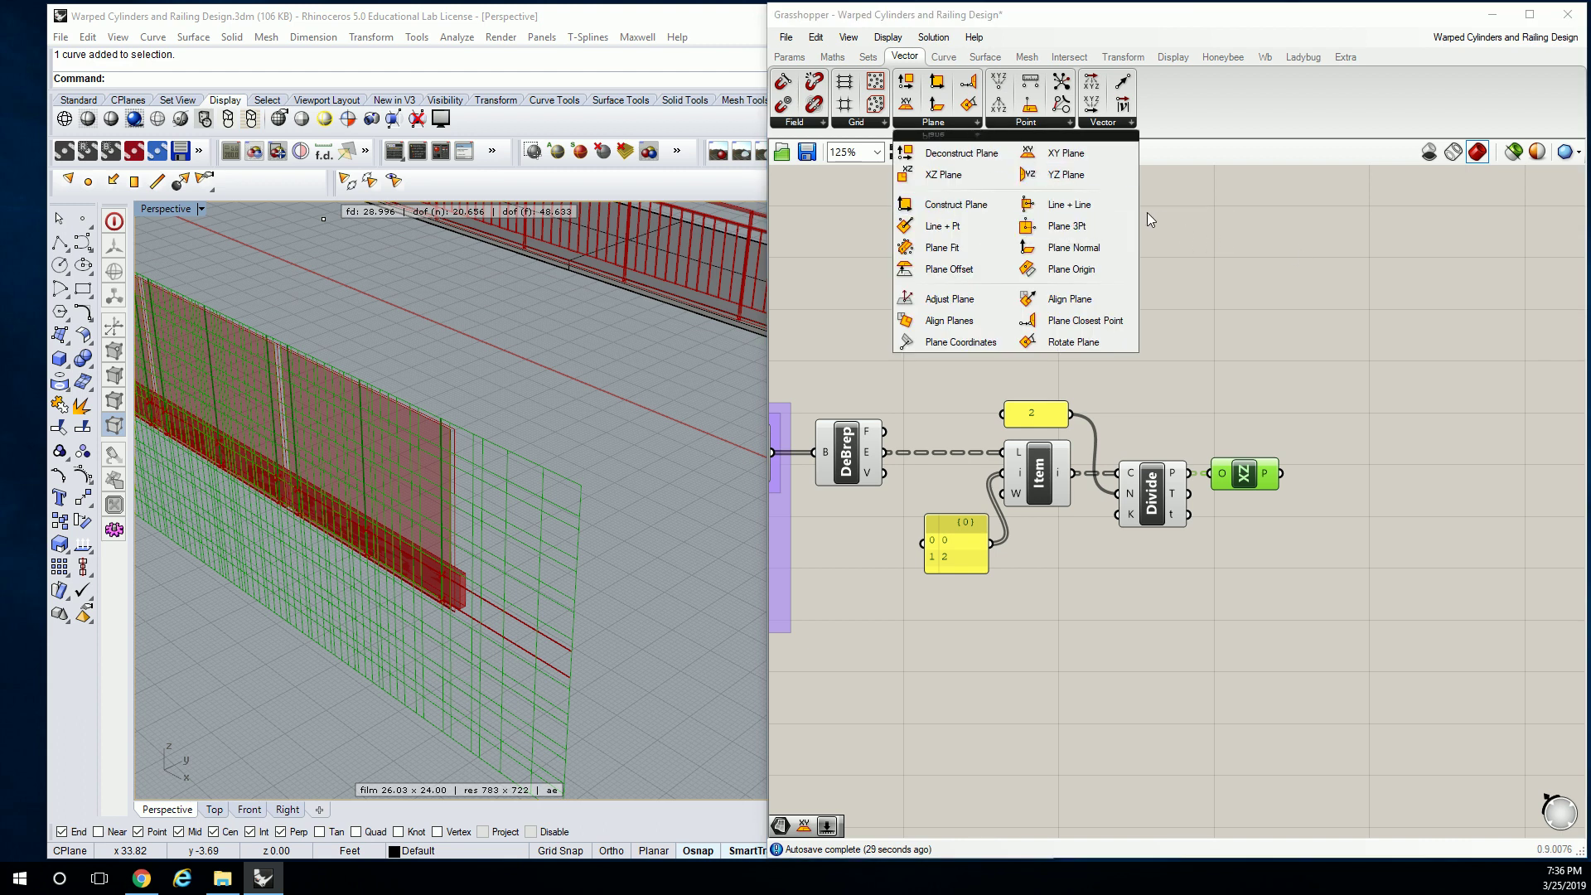
pyautogui.moveTo(953, 153); pyautogui.dragTo(1330, 479)
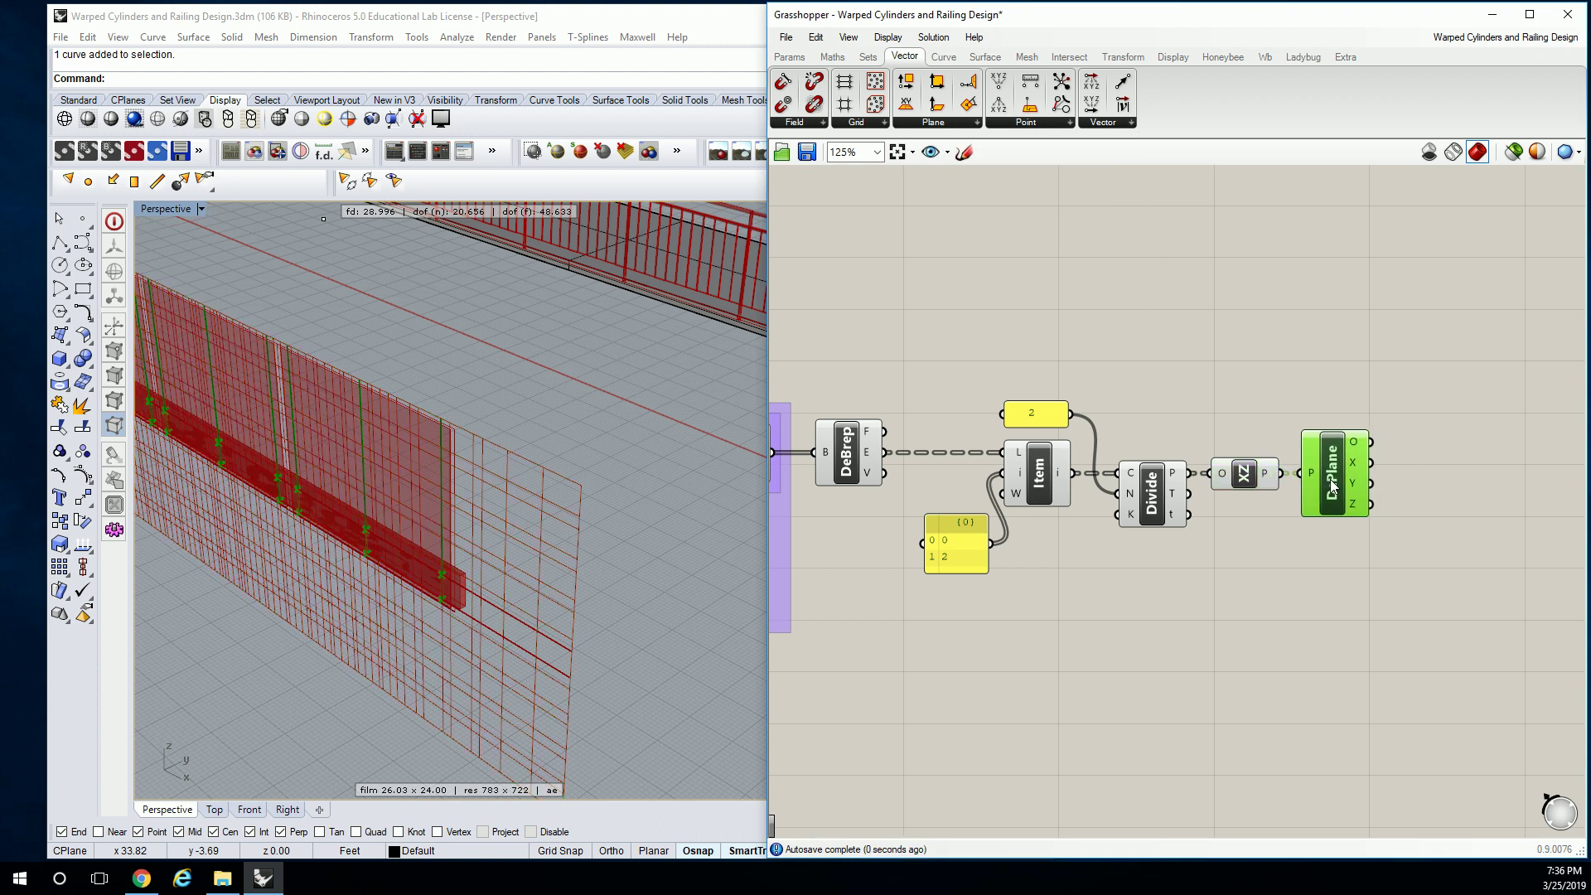
pyautogui.moveTo(1355, 504)
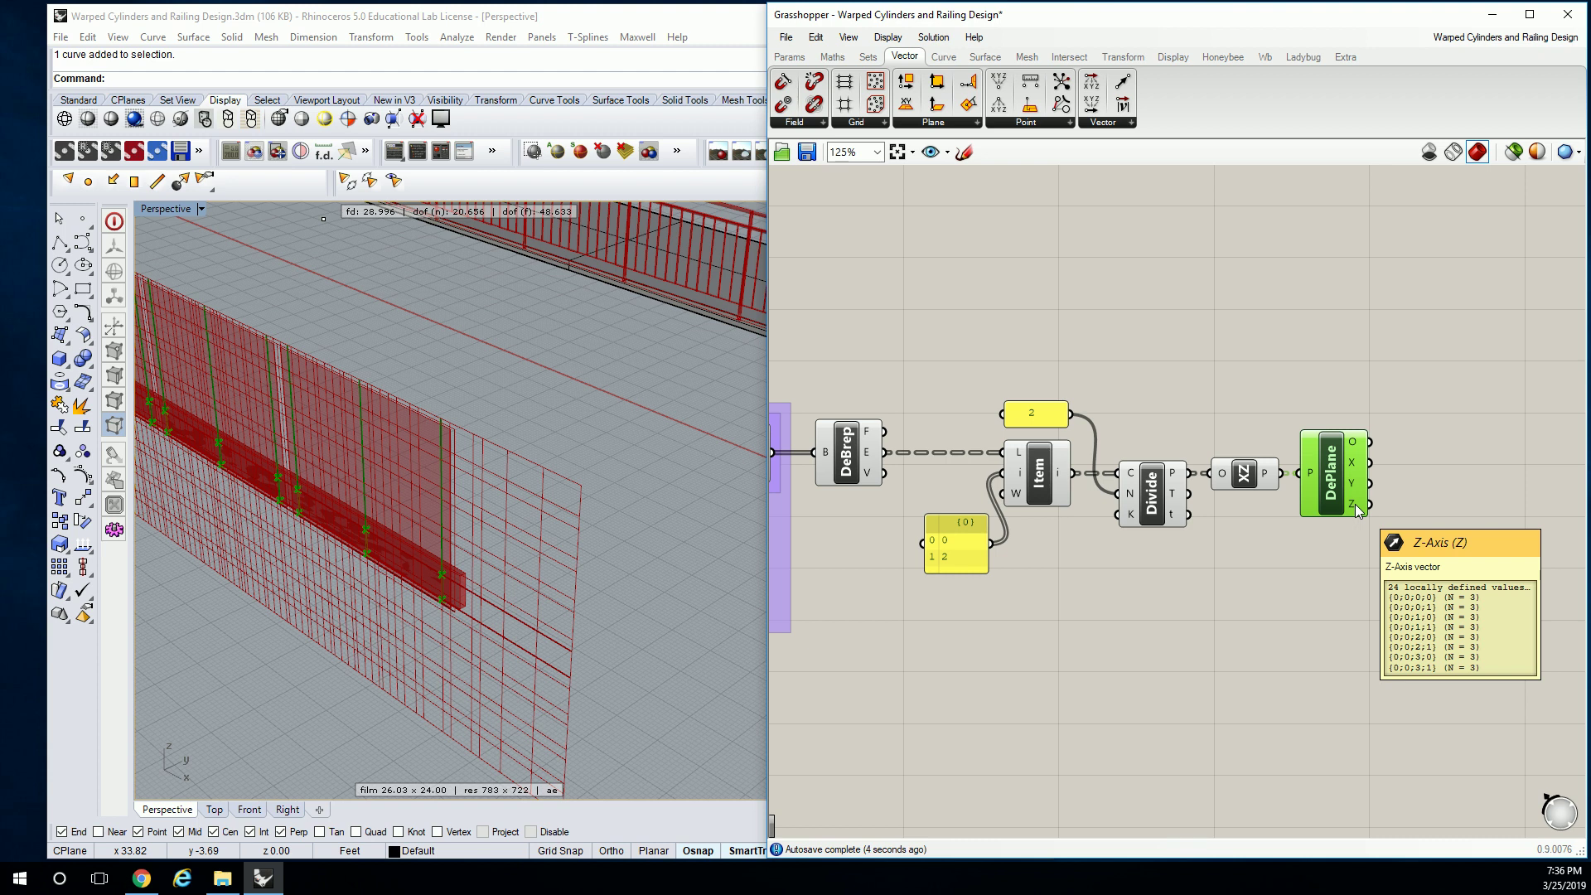
pyautogui.moveTo(1308, 455); pyautogui.dragTo(1208, 434, button='right')
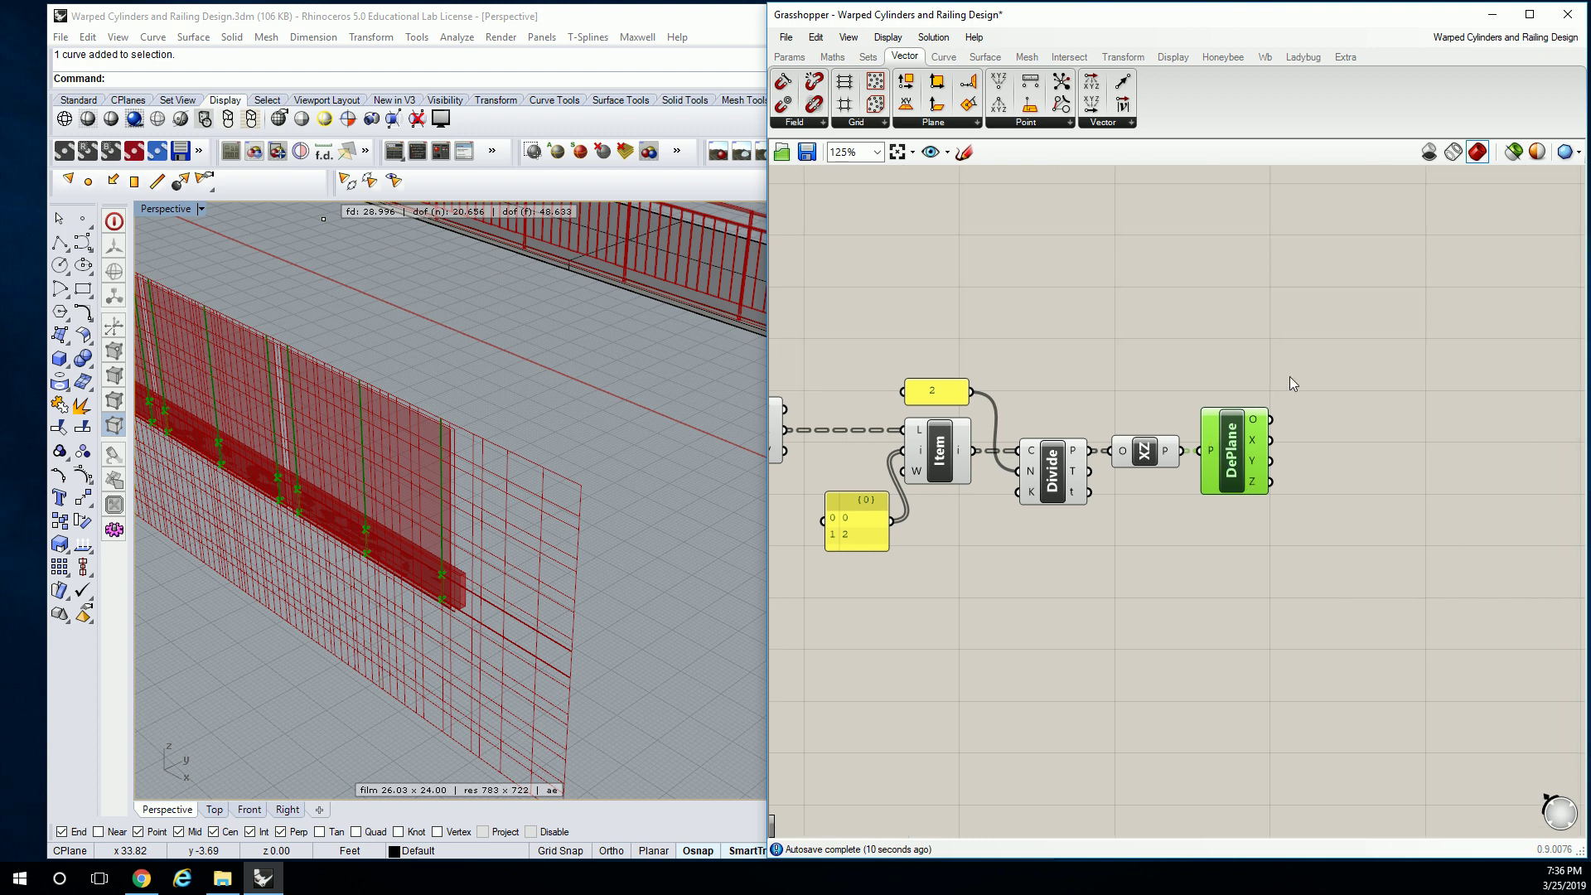
# Group XZ Plane and Deconstruct Plane and name the group Vector Plane
pyautogui.moveTo(1295, 373); pyautogui.dragTo(1136, 497)
pyautogui.hotkey('ctrl', 'g')
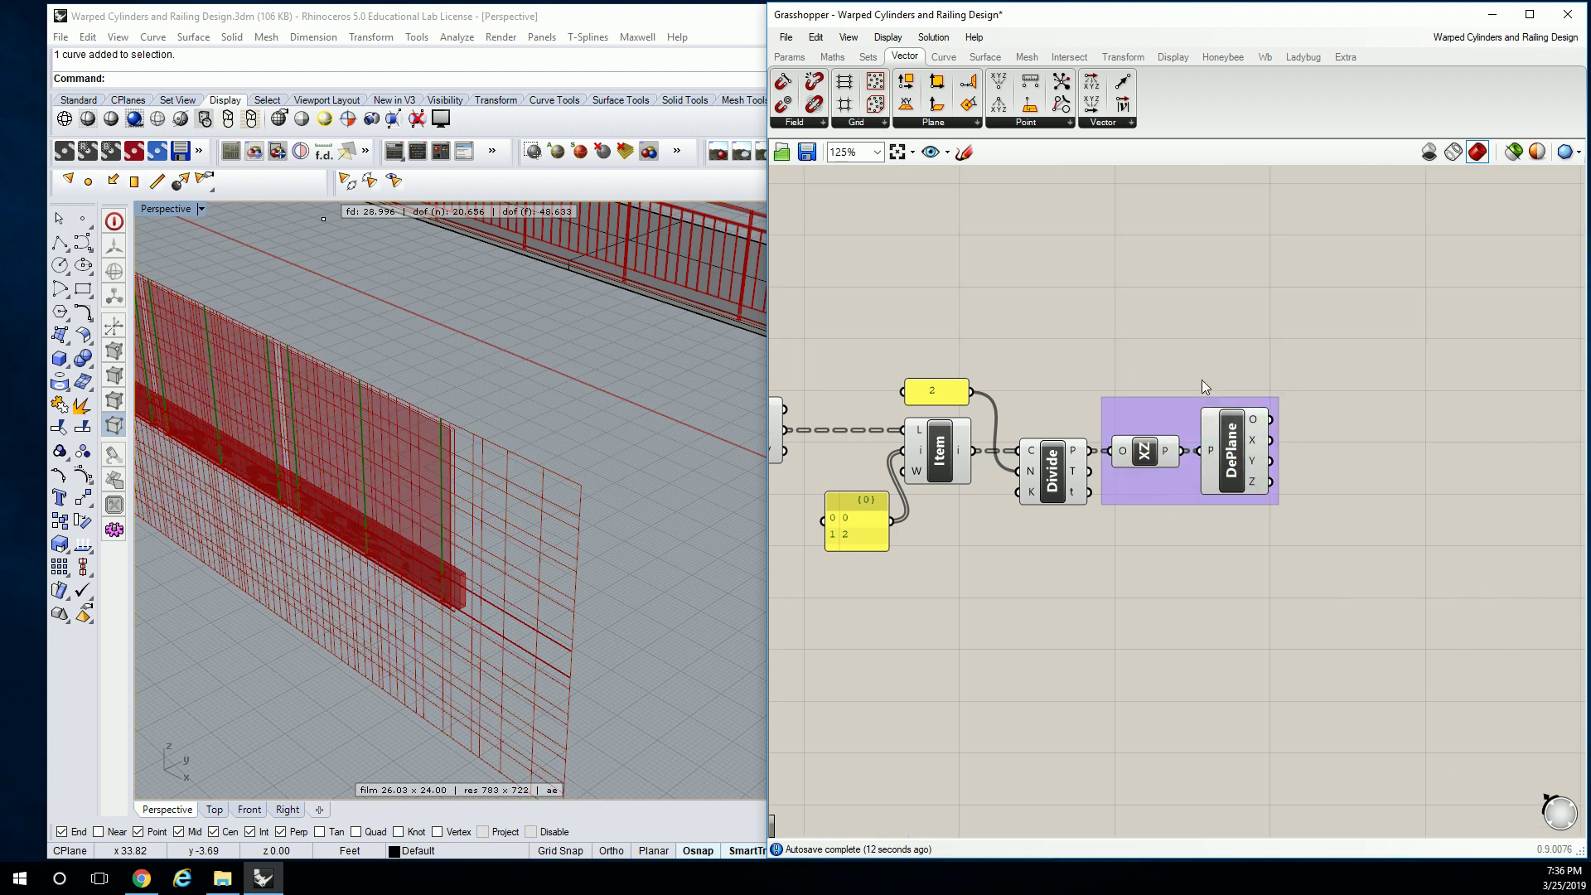
pyautogui.rightClick(1187, 410)
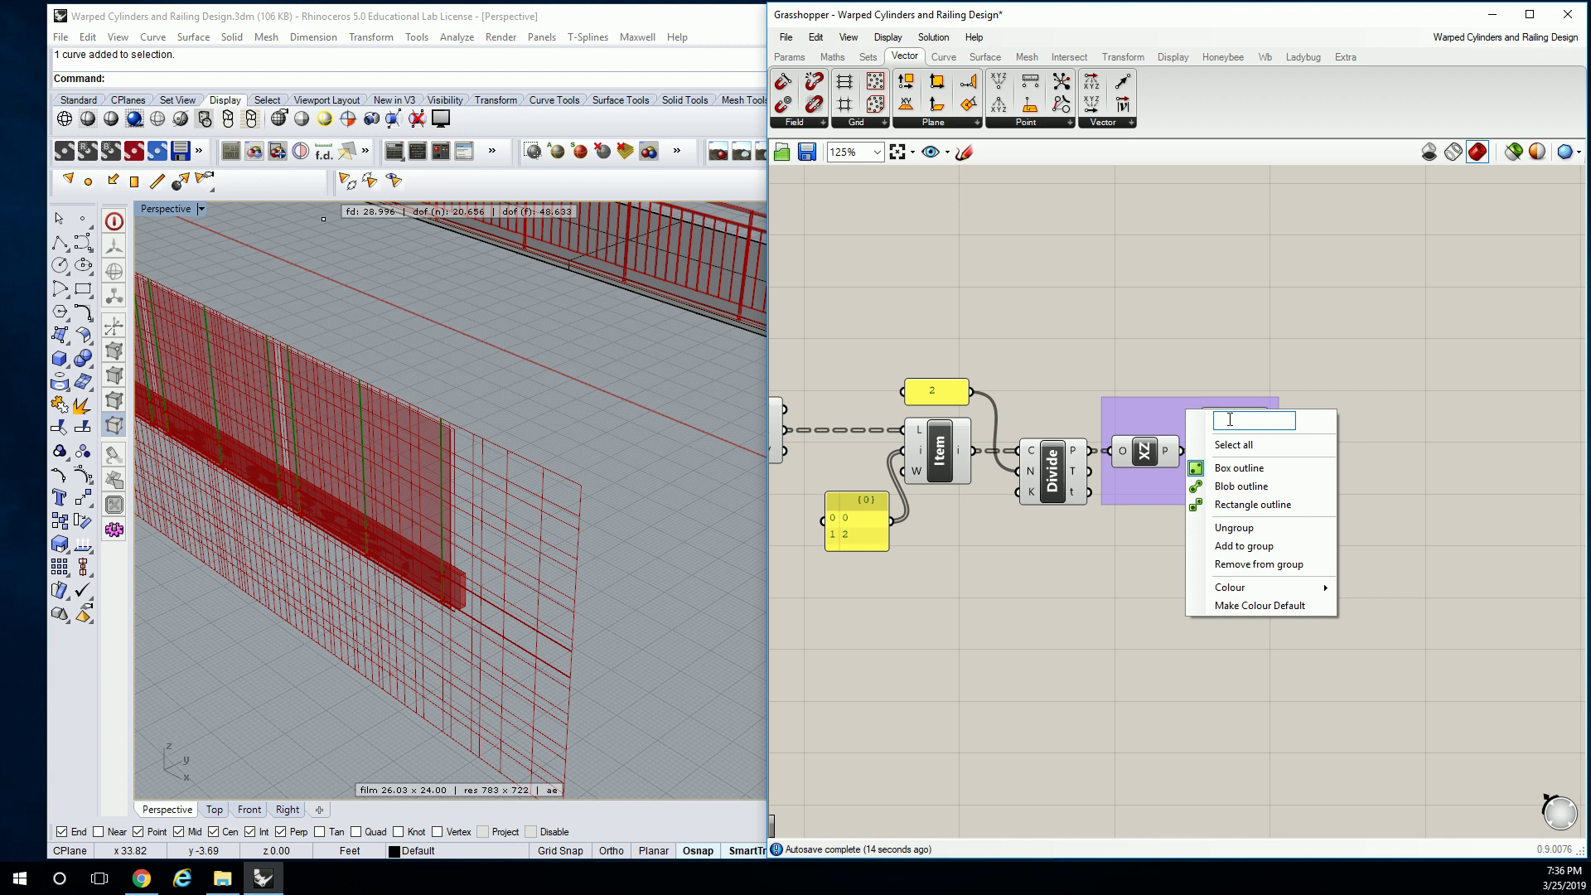
pyautogui.write('Vector Pla')
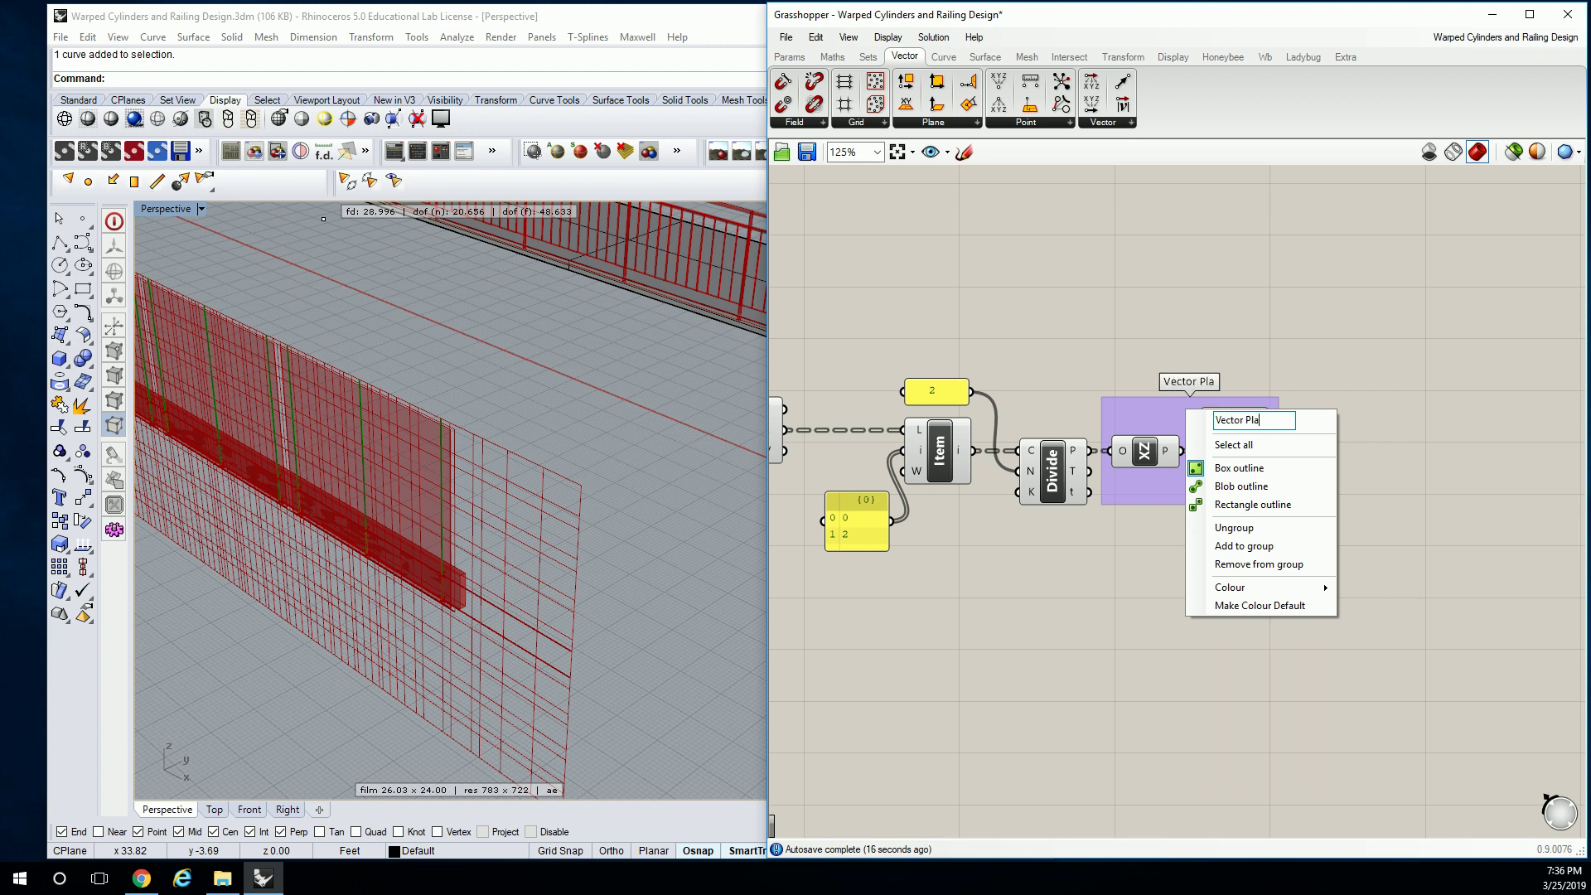
pyautogui.write('ne')
pyautogui.press('Return')
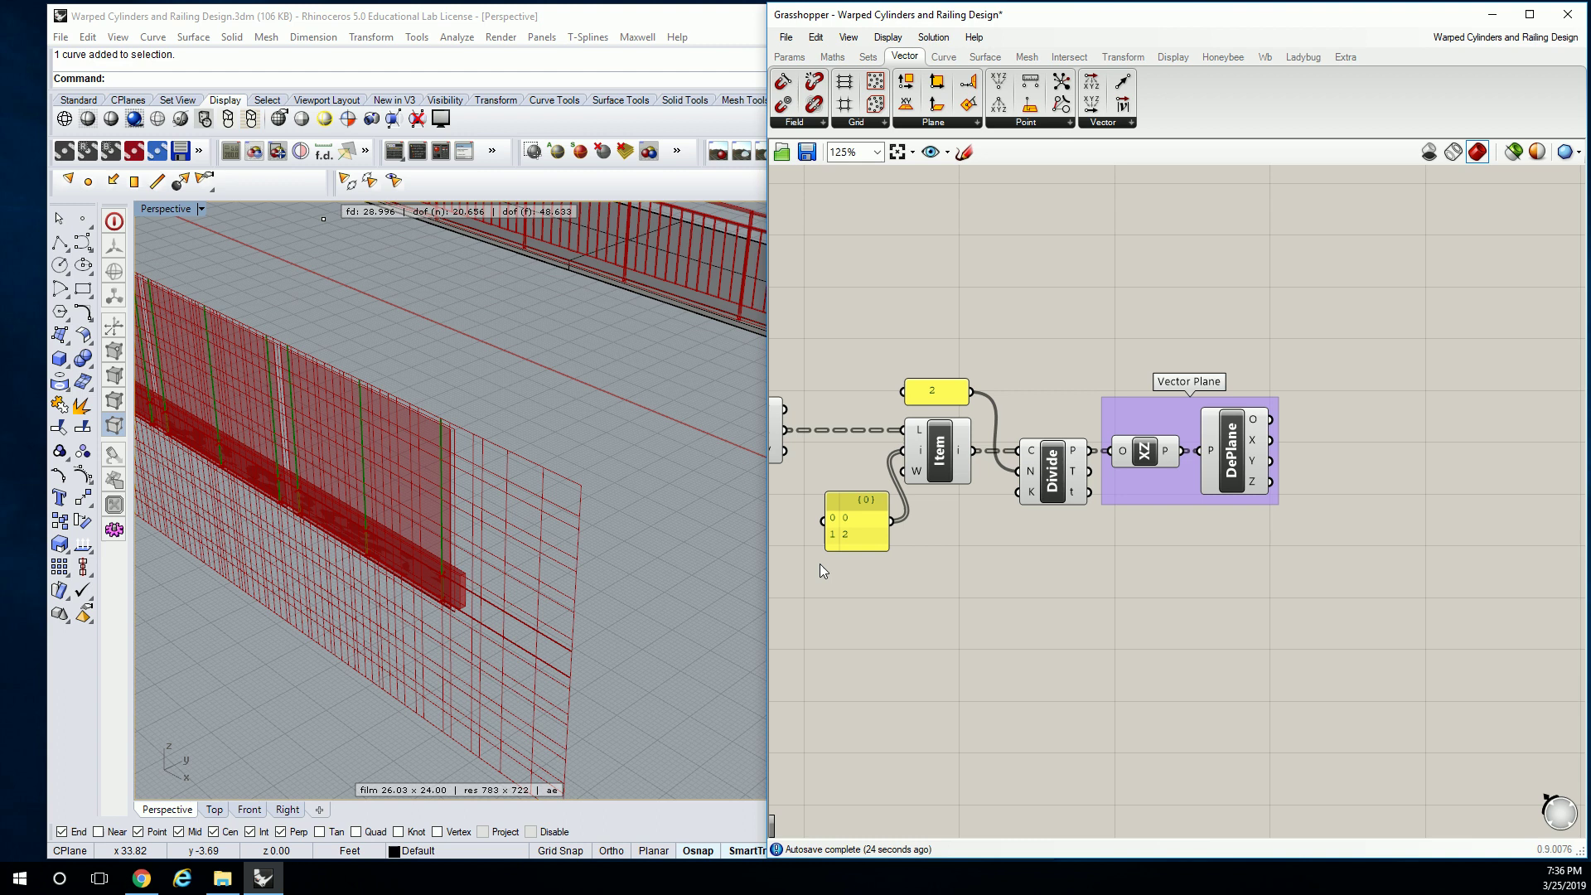
# Turn off the preview of XZ Plane and Deconstruct Plane
pyautogui.moveTo(1363, 327); pyautogui.dragTo(1114, 535)
pyautogui.scroll(1, 1201, 439)
pyautogui.press('space')
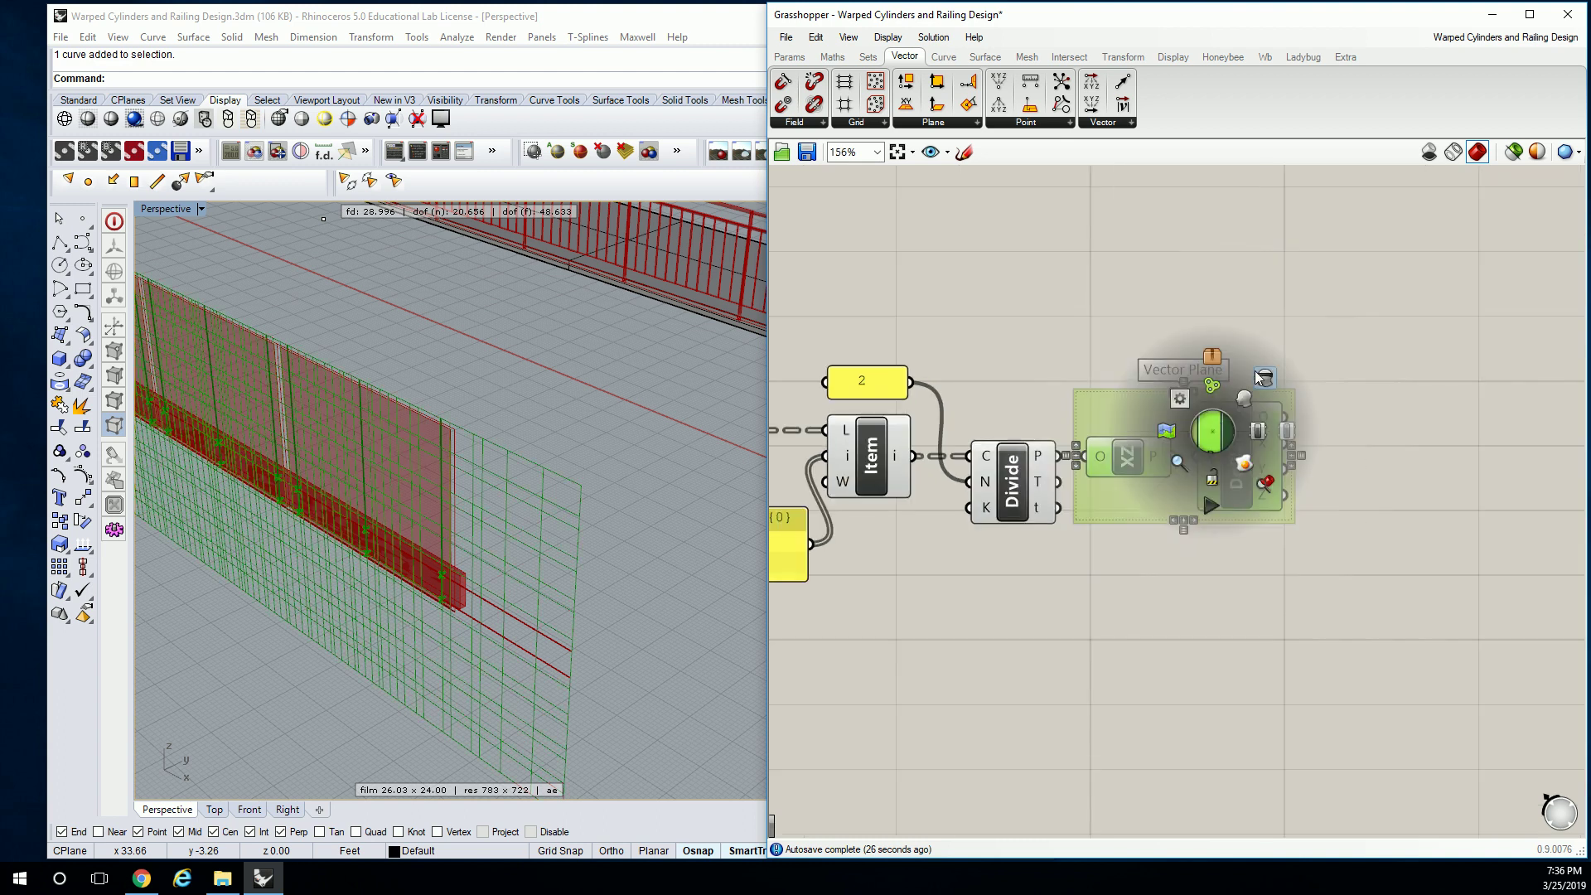
pyautogui.click(1260, 377)
pyautogui.moveTo(1300, 410); pyautogui.dragTo(1136, 384, button='right')
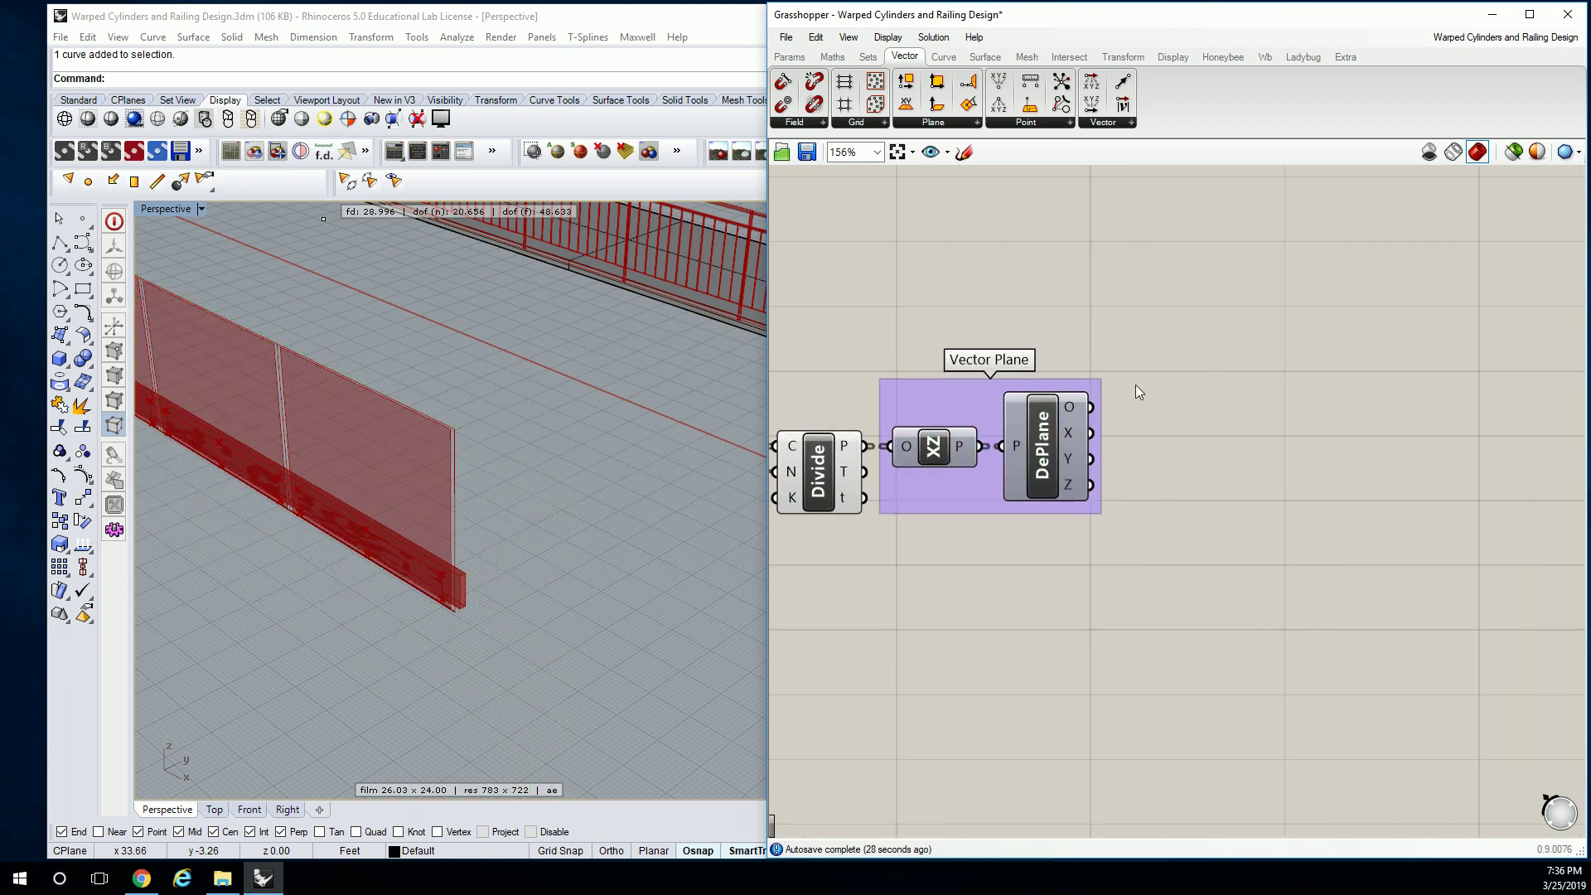
# Add a Cylinder surface component beside the Vector Plane group
pyautogui.moveTo(960, 65)
pyautogui.click(983, 58)
pyautogui.click(1067, 123)
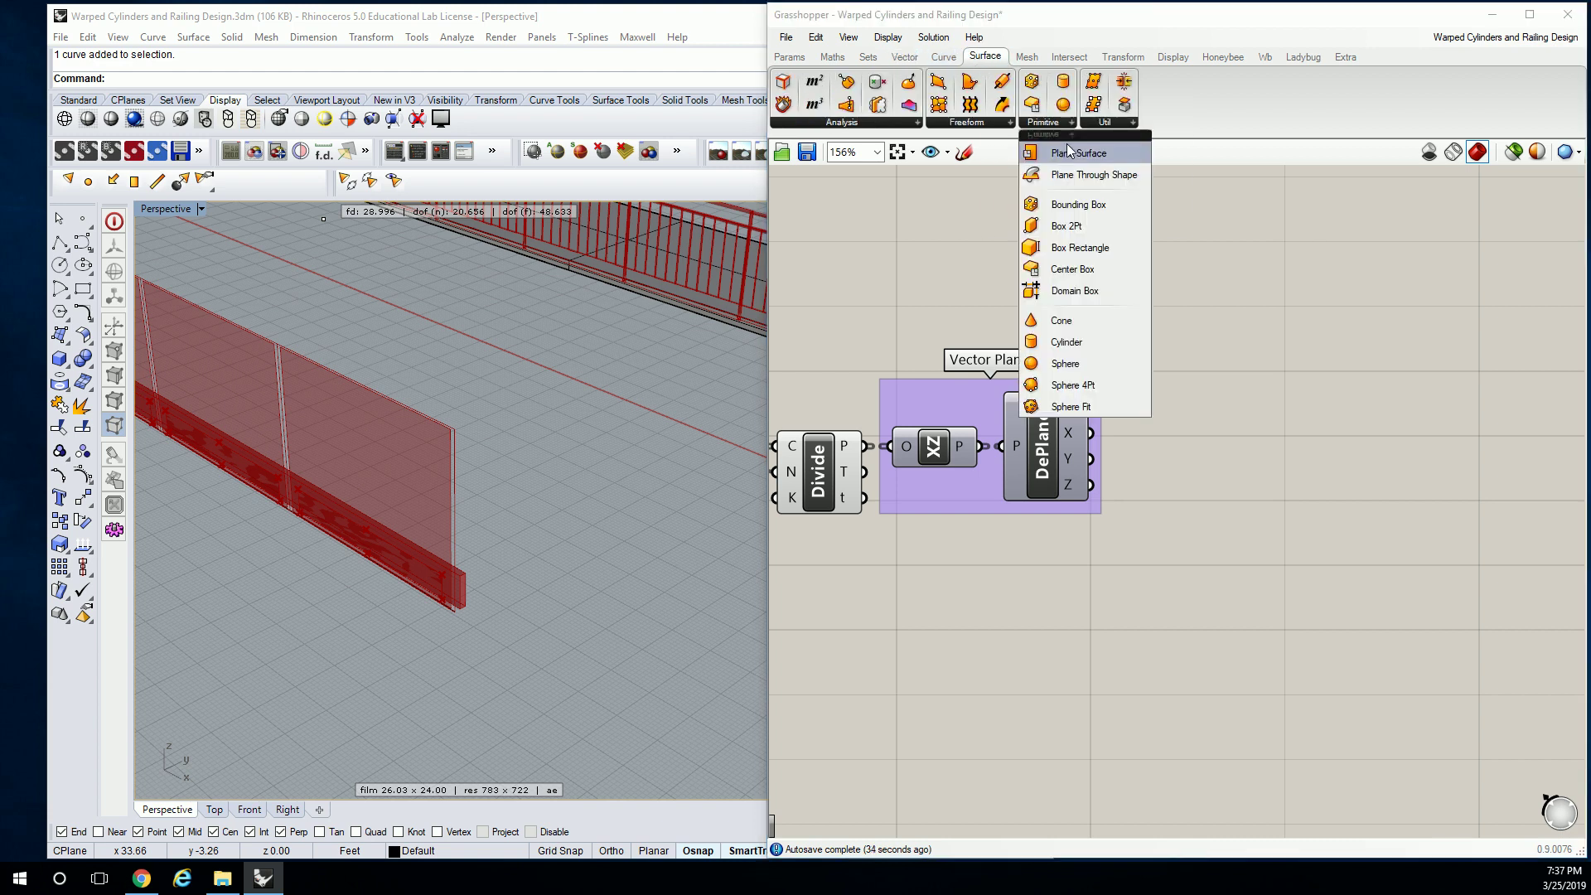
pyautogui.moveTo(1067, 342); pyautogui.dragTo(1237, 423)
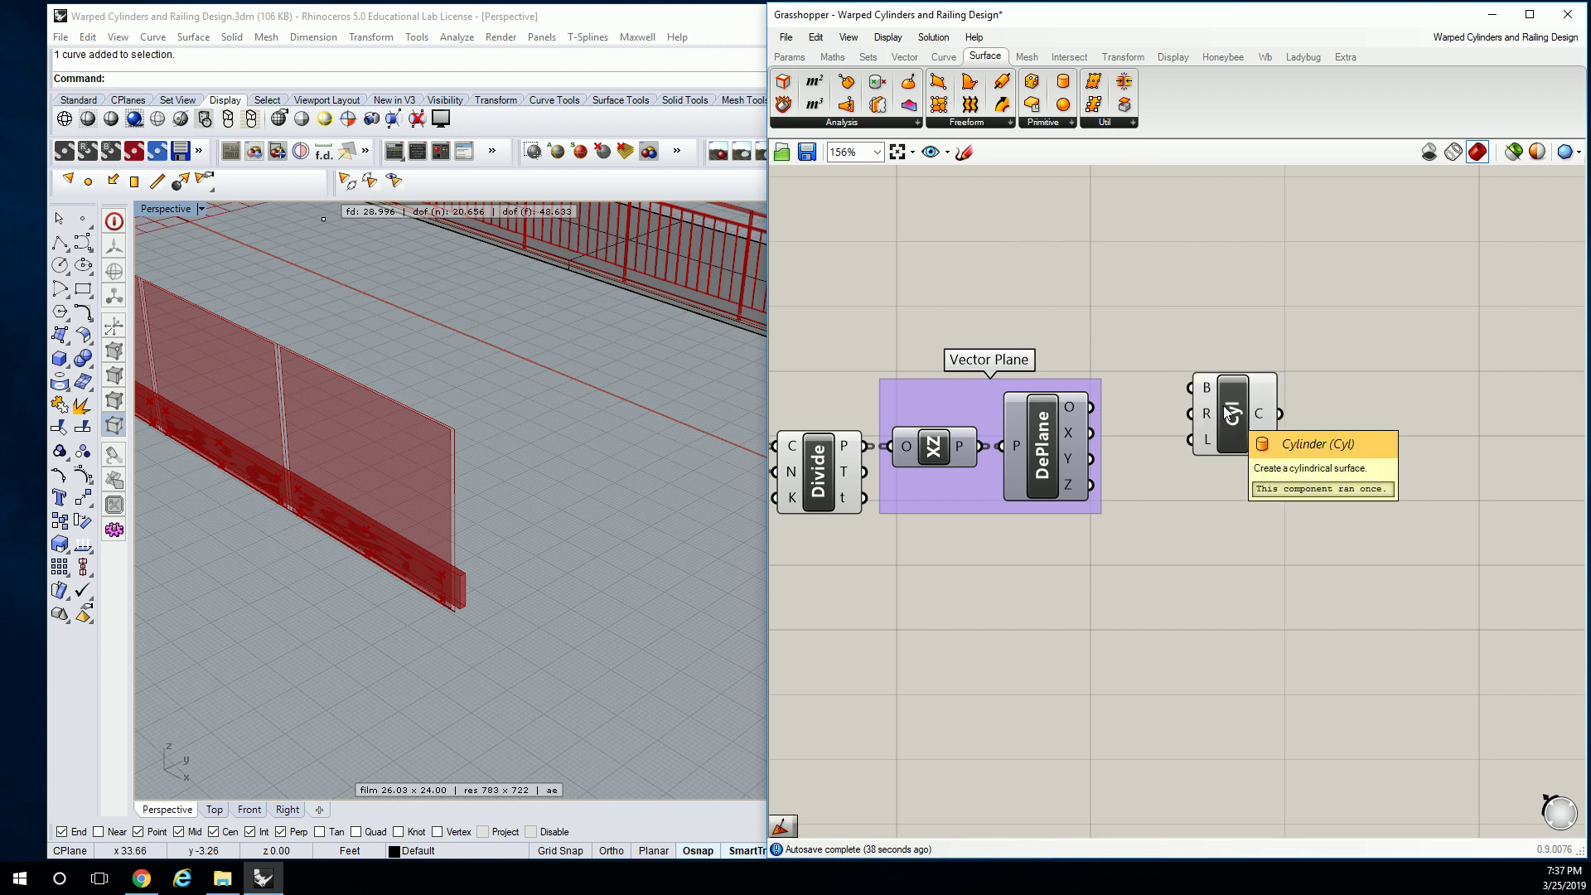
# Try feeding Deconstruct Plane's Y-axis output into Cylinder's base input and check the cylinders in the Rhino view
pyautogui.moveTo(1230, 416); pyautogui.dragTo(1063, 582)
pyautogui.moveTo(1037, 467); pyautogui.dragTo(1020, 553)
pyautogui.click(1157, 465)
pyautogui.moveTo(604, 520); pyautogui.dragTo(473, 584, button='right')
pyautogui.moveTo(1007, 553); pyautogui.dragTo(1109, 551, button='right')
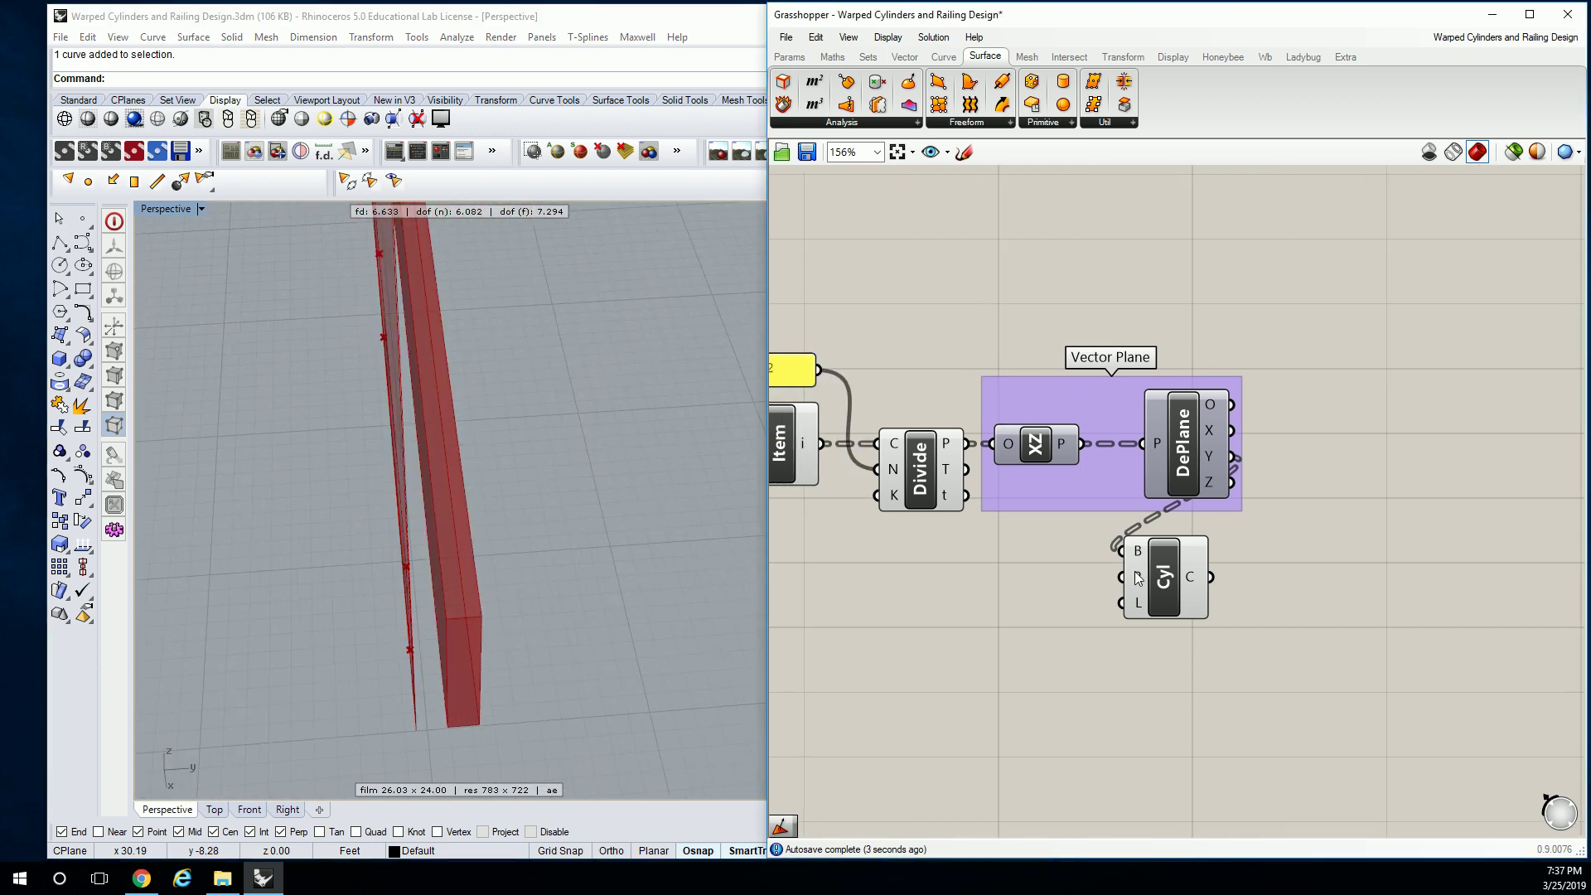
pyautogui.click(1152, 580)
pyautogui.moveTo(555, 427); pyautogui.dragTo(833, 489, button='right')
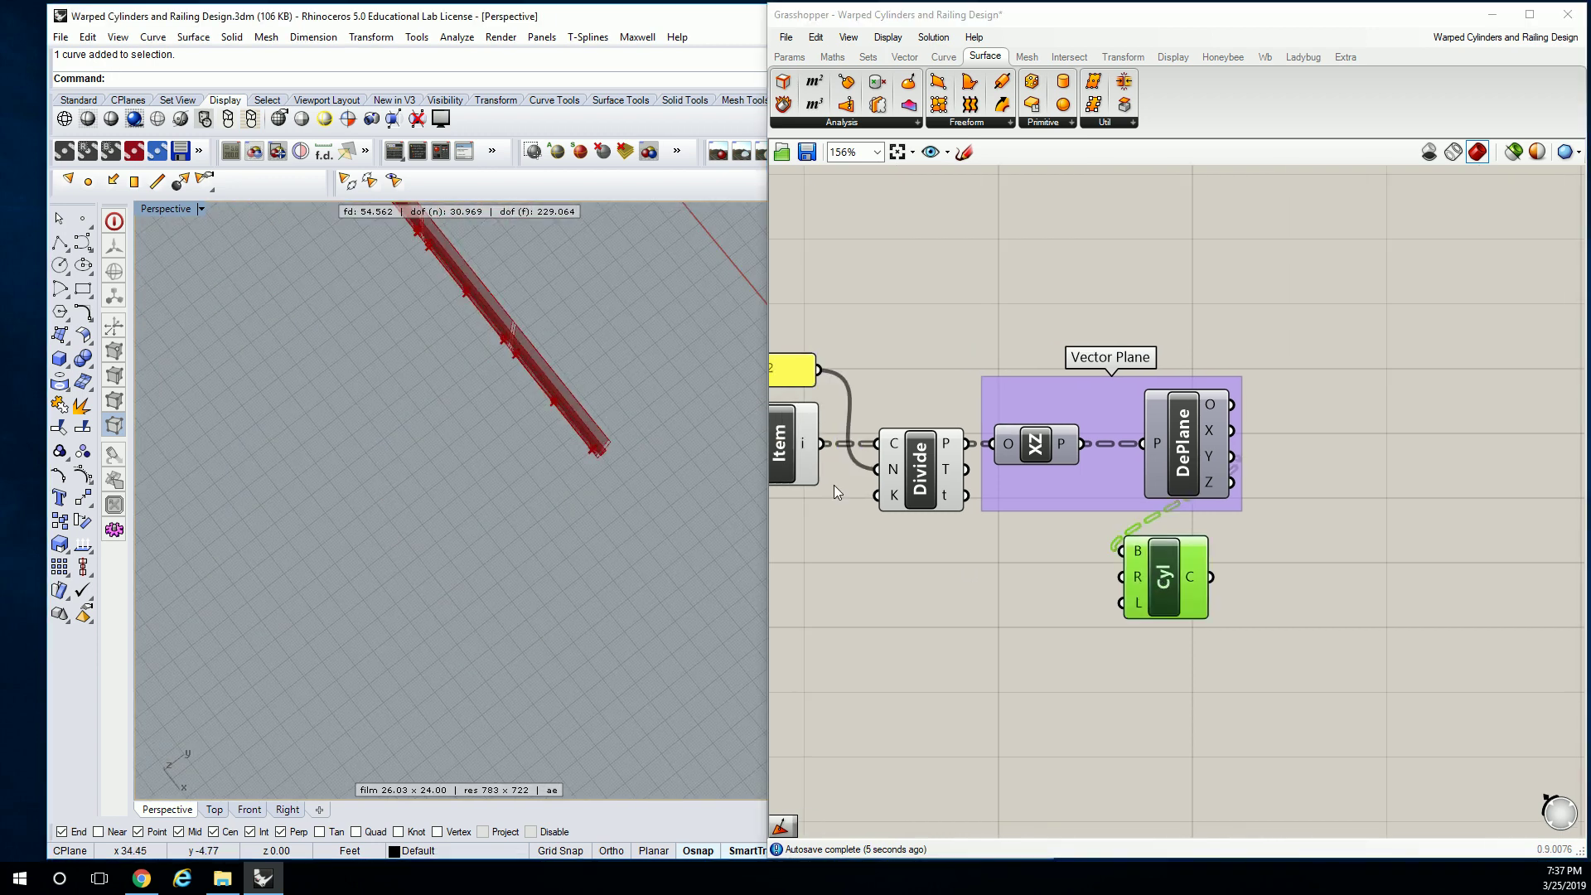
# Undo the connection between Deconstruct Plane and Cylinder in Grasshopper, restoring the Rhino transform undone by mistake
pyautogui.hotkey('ctrl', 'z')
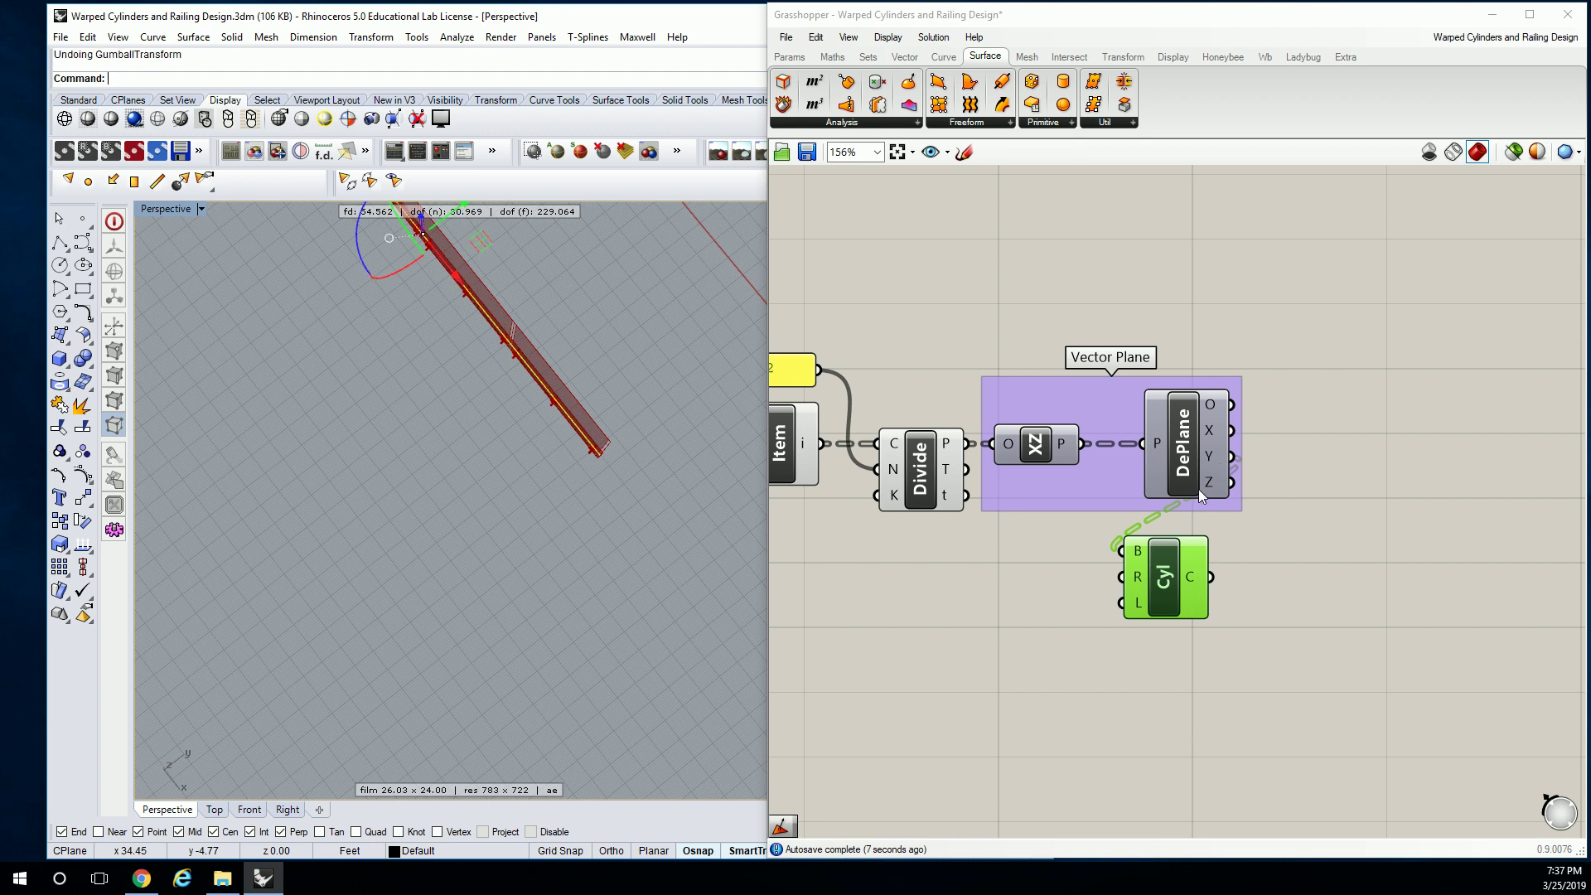
pyautogui.hotkey('ctrl', 'y')
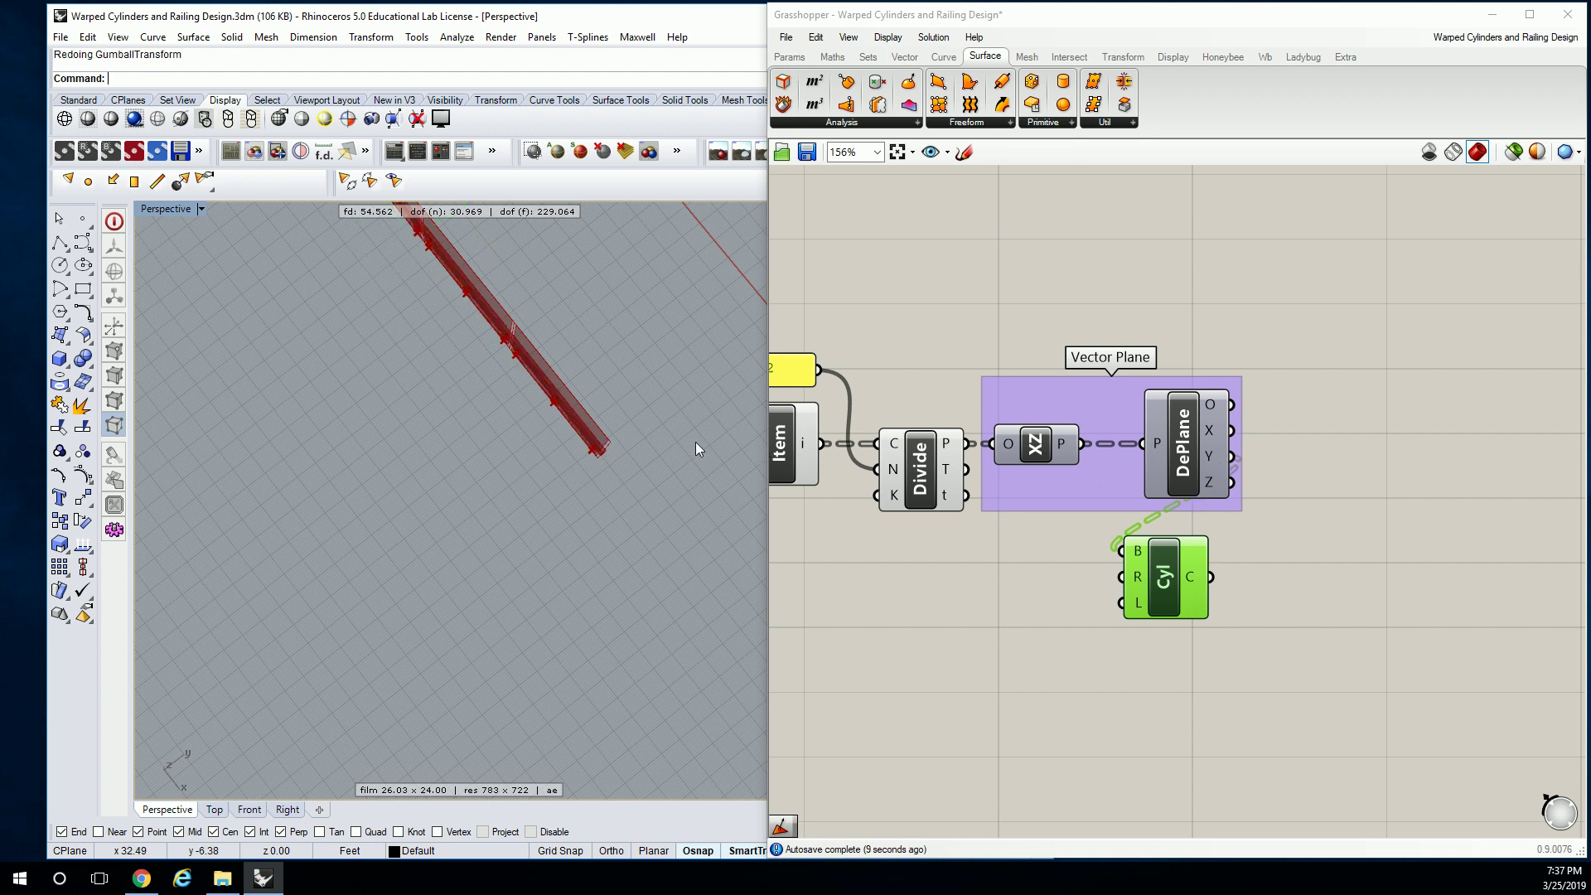
pyautogui.click(1110, 601)
pyautogui.hotkey('ctrl', 'z')
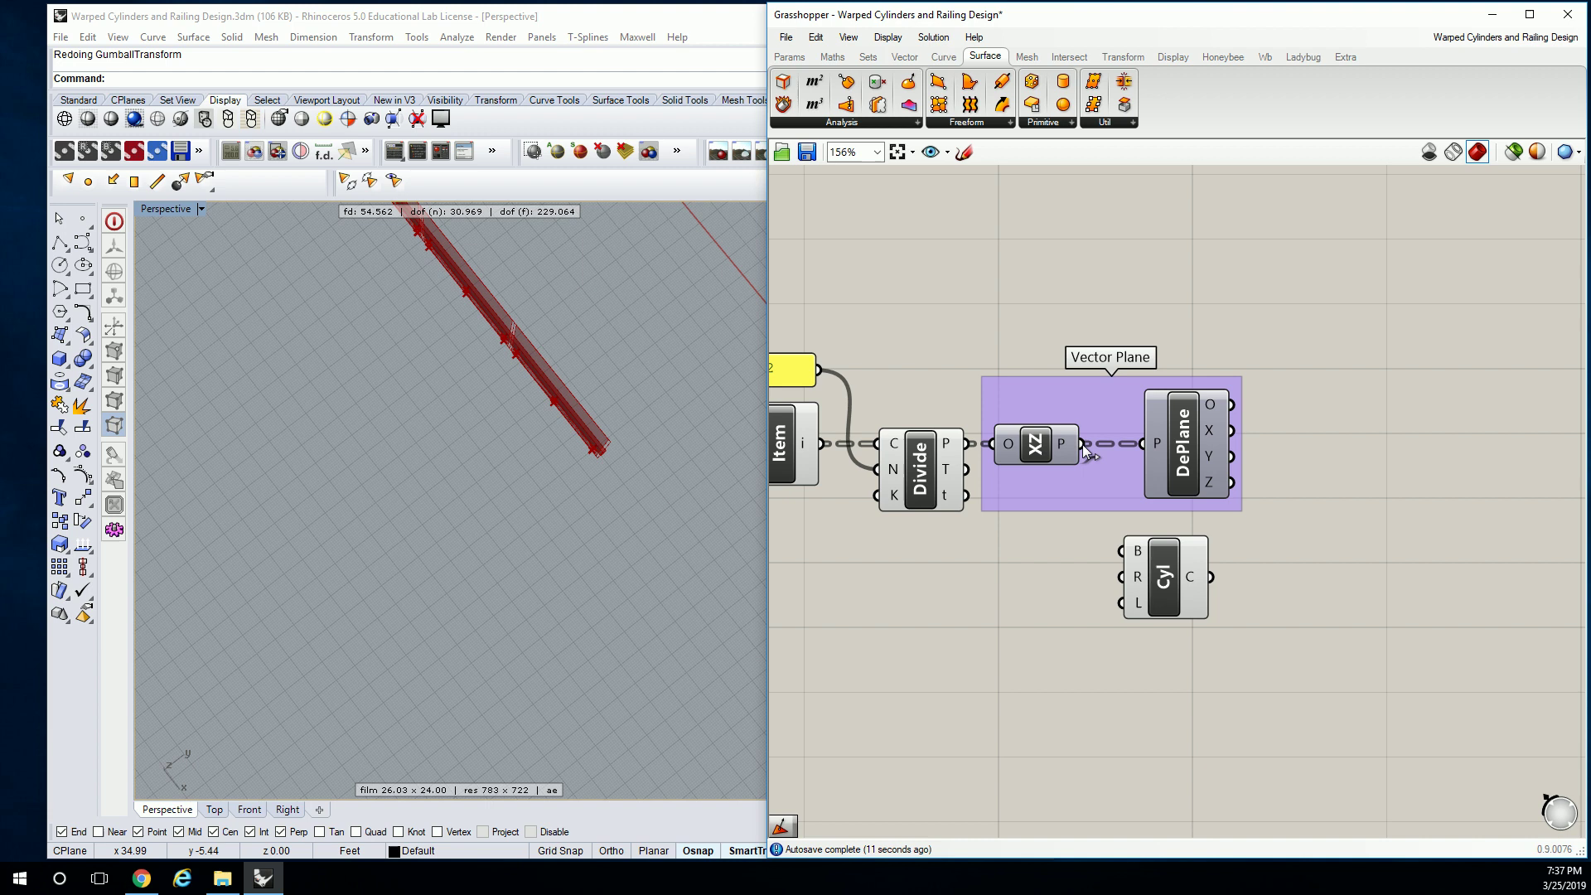
# Connect XZ Plane's plane output to Cylinder's base input and check the cylinders along the panel edges
pyautogui.moveTo(1082, 444); pyautogui.dragTo(1121, 551)
pyautogui.moveTo(580, 663); pyautogui.dragTo(592, 435, button='right')
pyautogui.scroll(2, 615, 500)
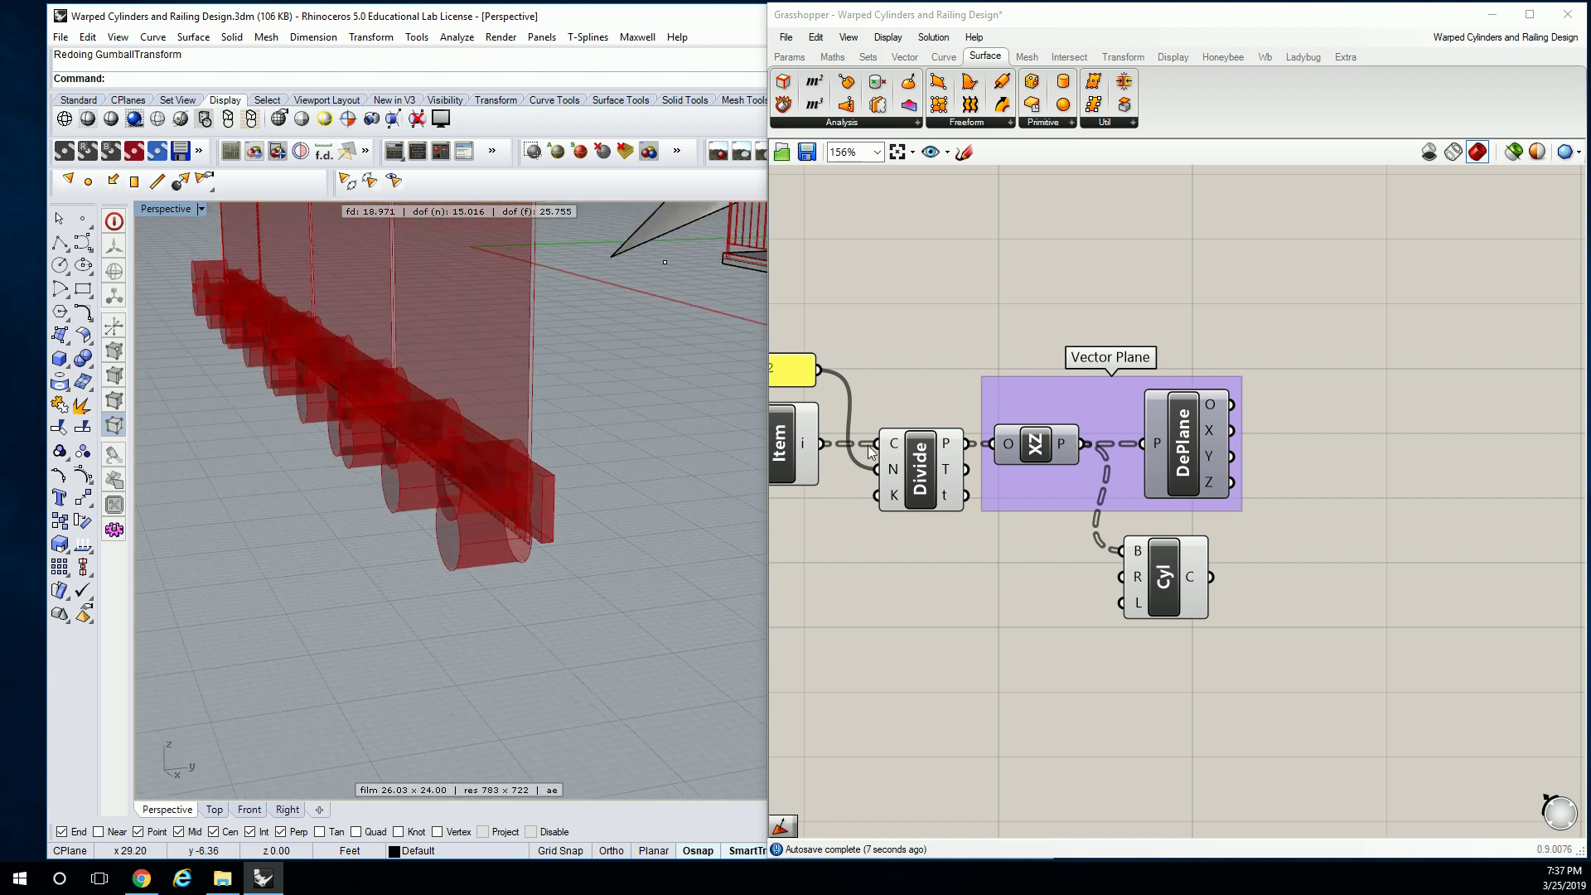
# Delete the Vector Plane group and the Deconstruct Plane component, and line Cylinder up beside XZ Plane
pyautogui.moveTo(1176, 439); pyautogui.dragTo(1354, 320)
pyautogui.click(1177, 300)
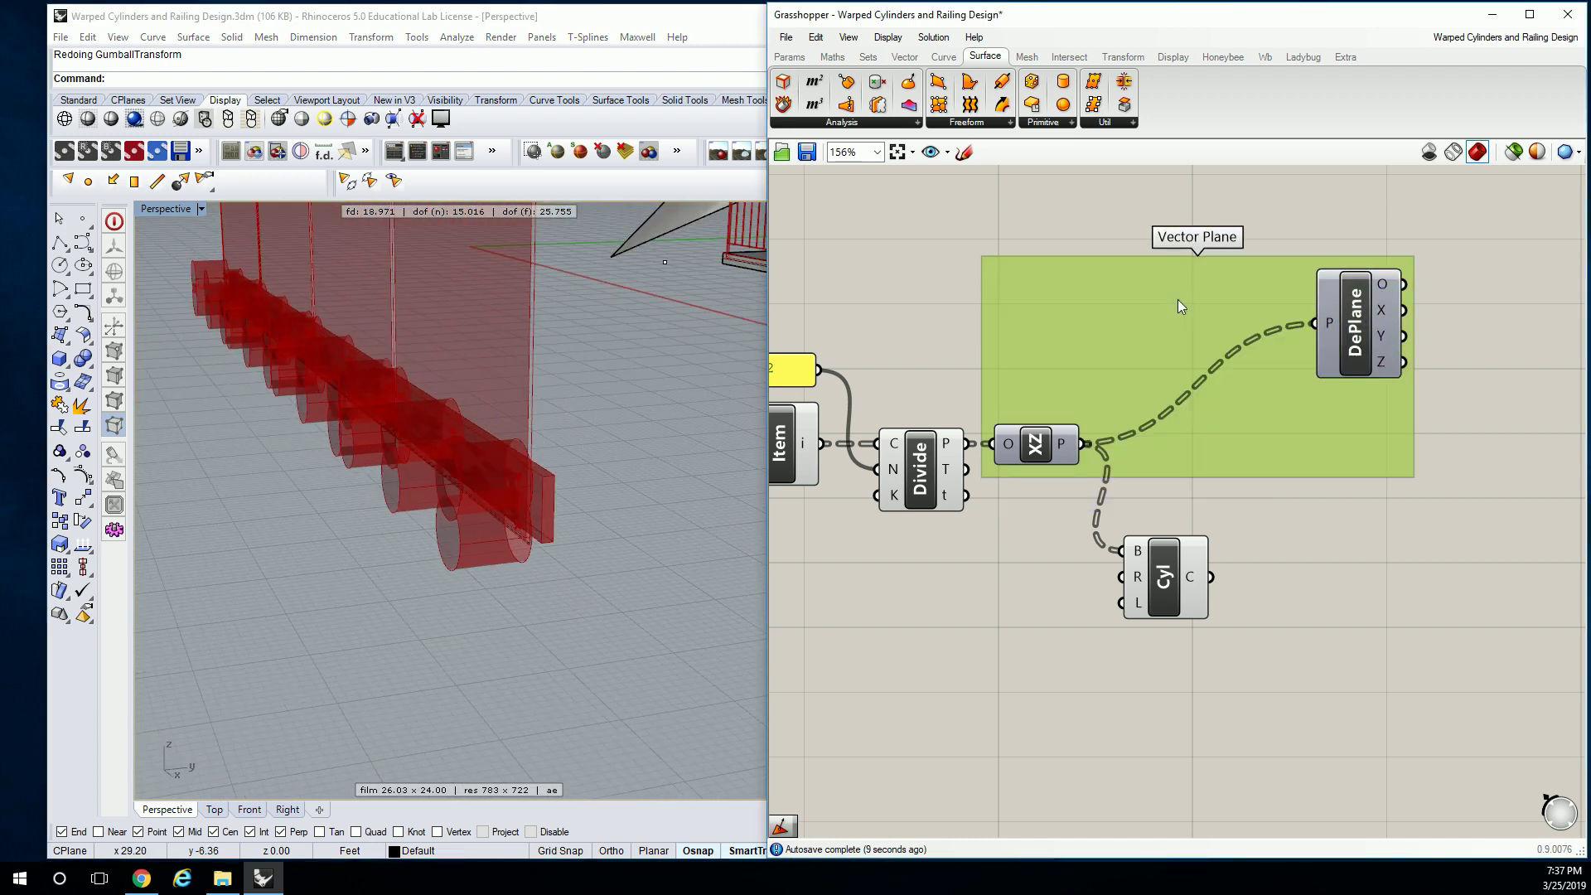
pyautogui.press('Delete')
pyautogui.click(1356, 323)
pyautogui.press('Delete')
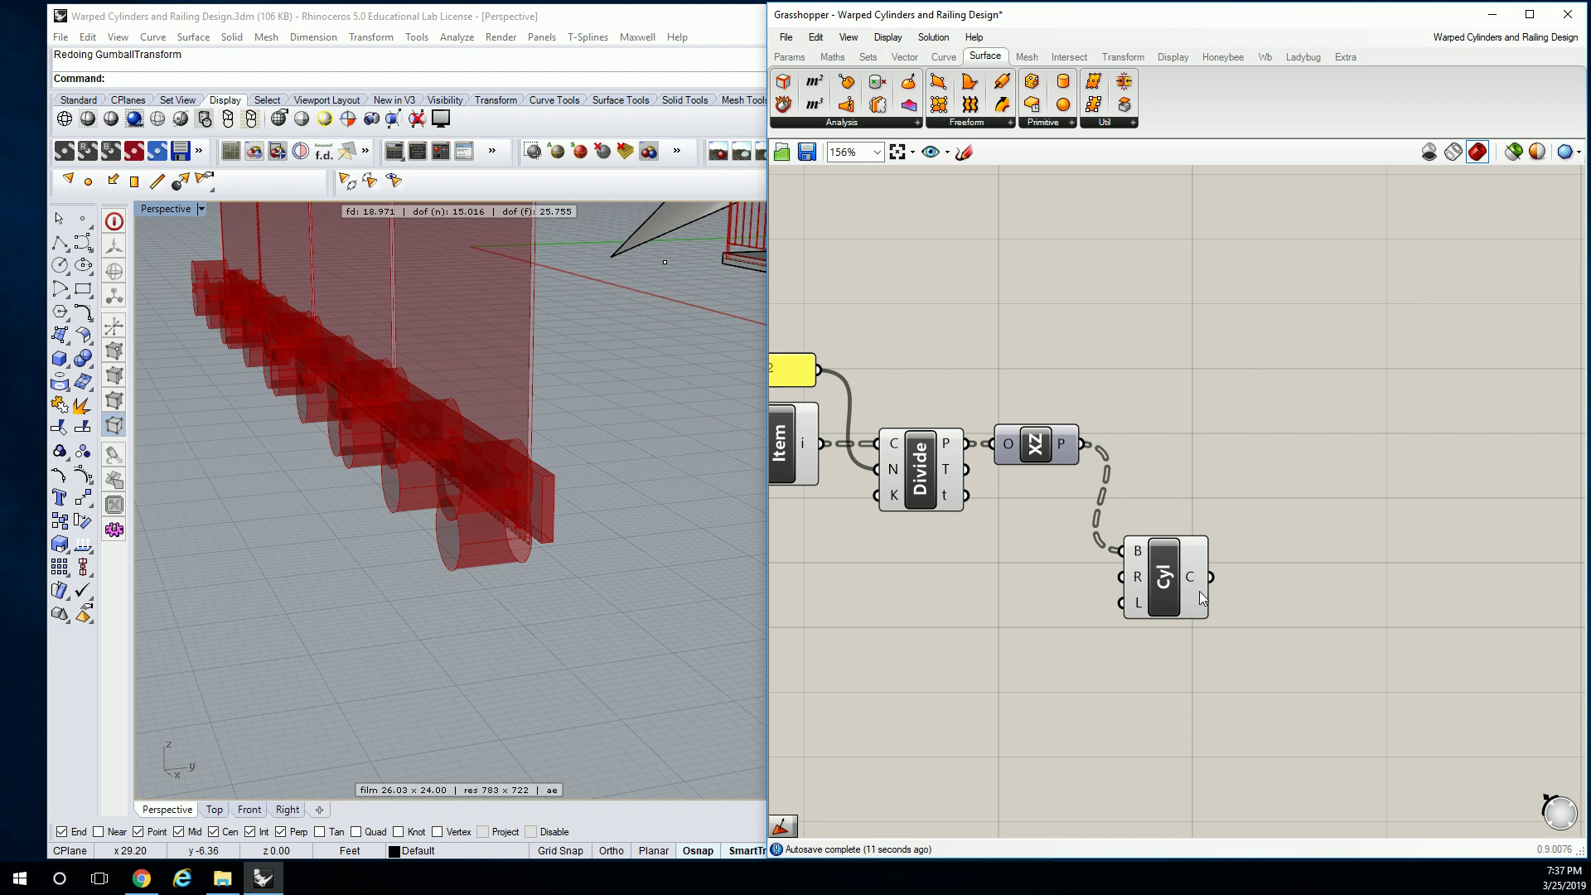
pyautogui.moveTo(1170, 580); pyautogui.dragTo(1246, 472)
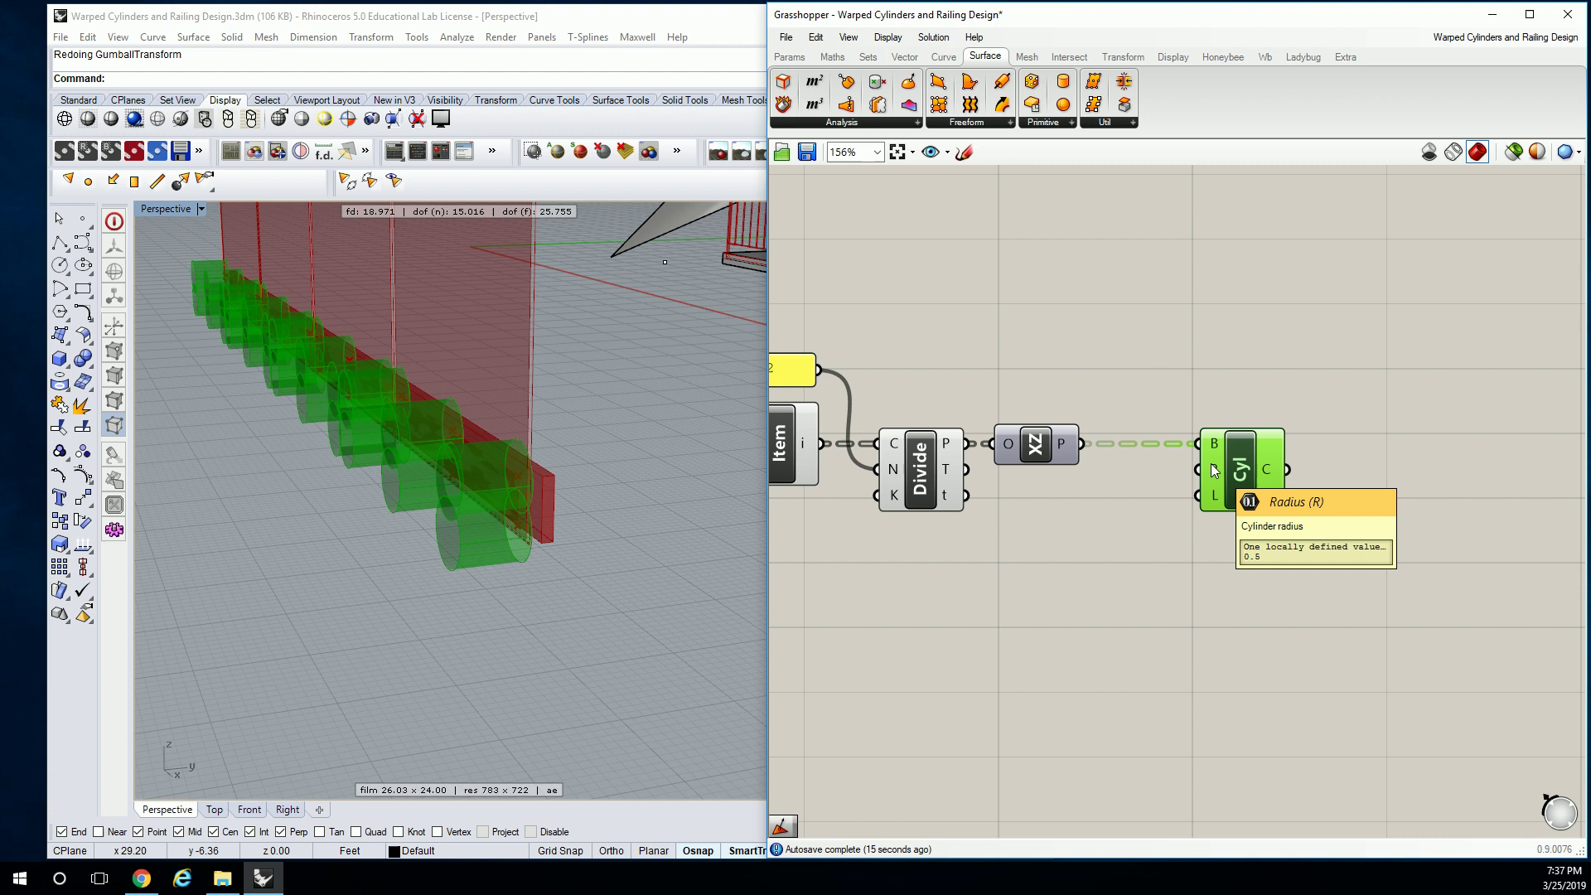
# Add a number slider ranging from 0 to 1.00, connect it to Cylinder's radius input and set it to 0.06
pyautogui.doubleClick(1049, 543)
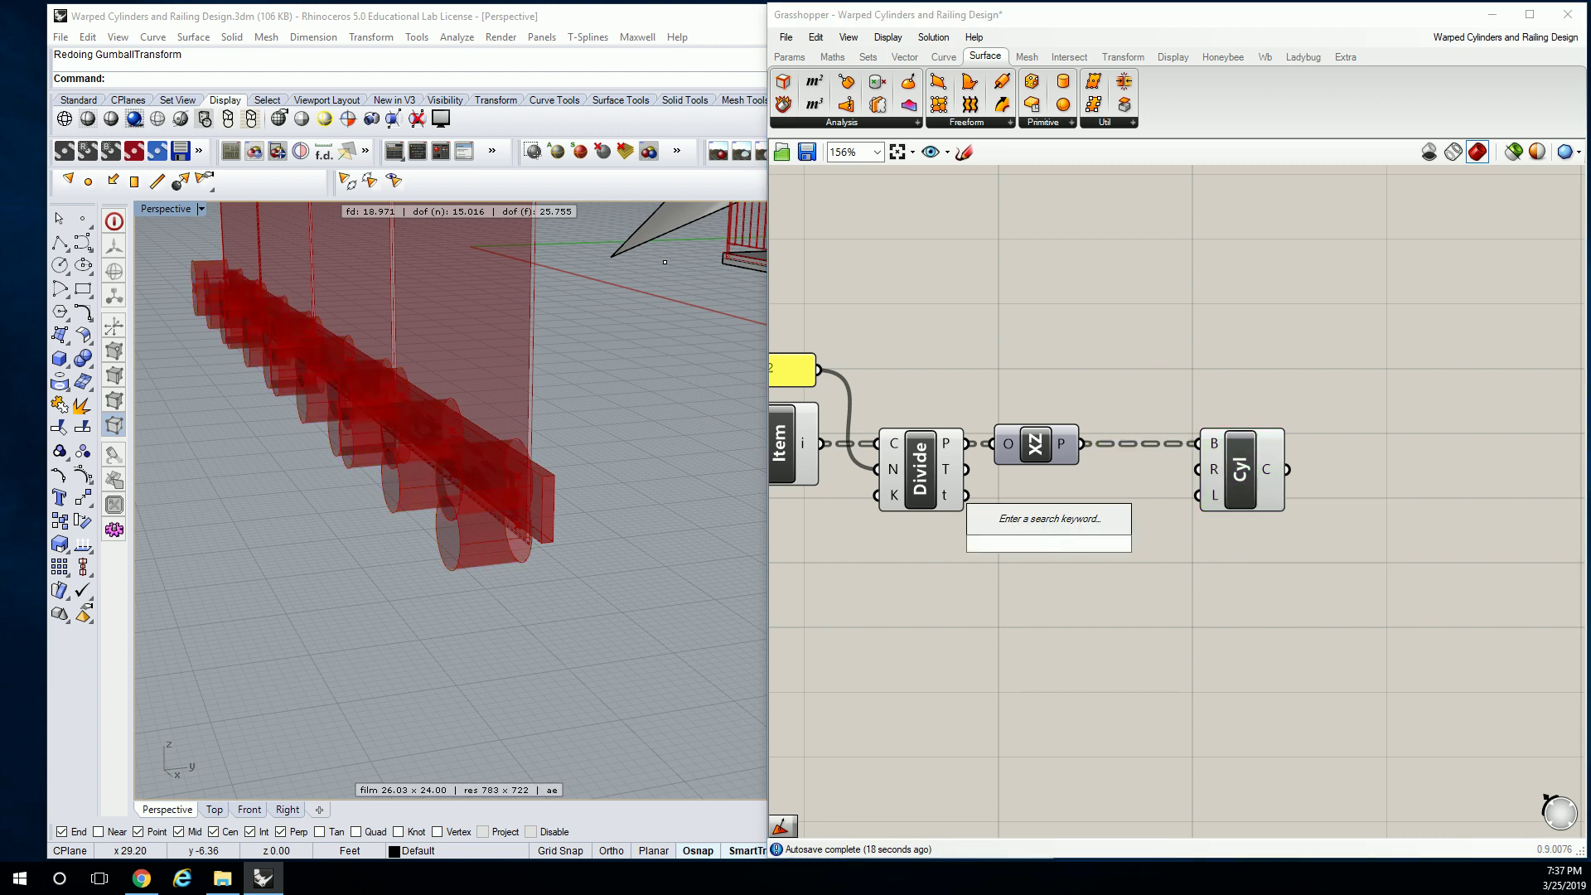
pyautogui.write('0<')
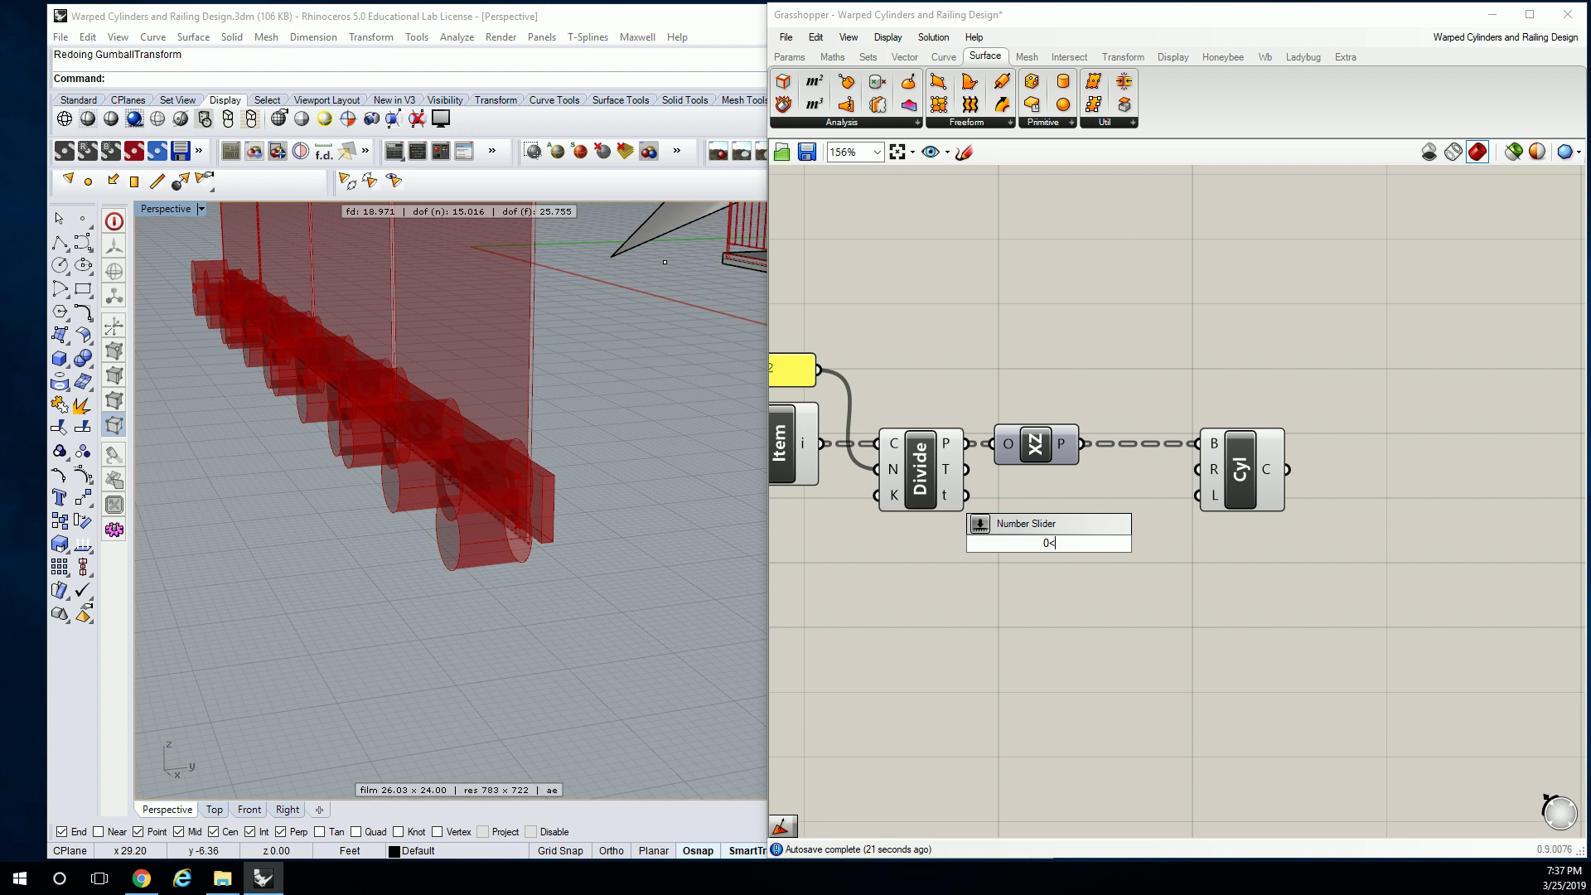
pyautogui.write('1.00')
pyautogui.press('Return')
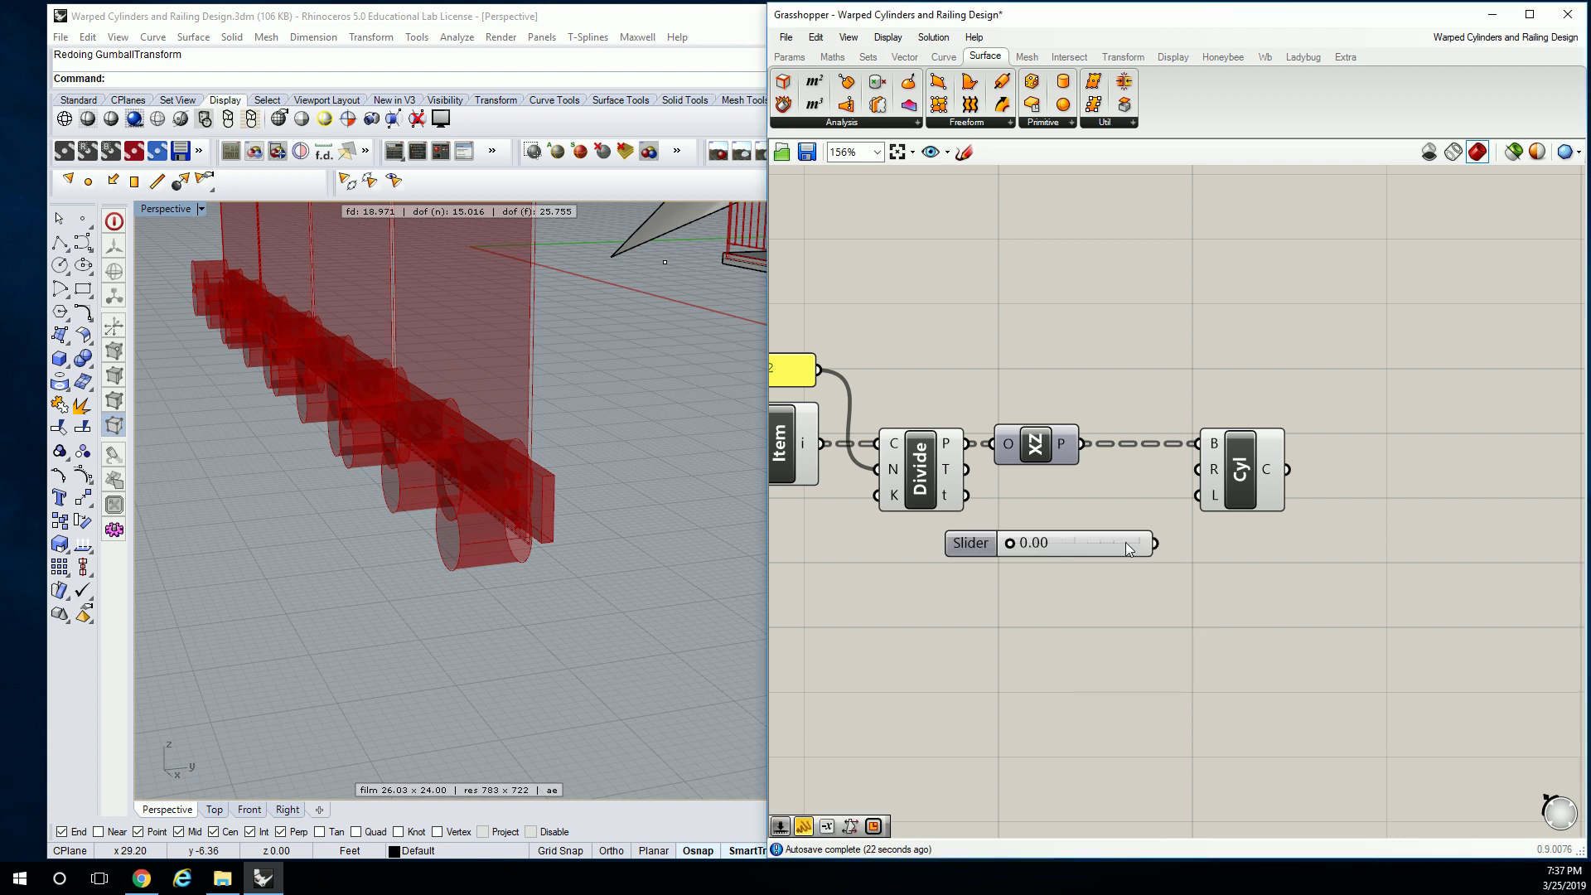
pyautogui.moveTo(1155, 543); pyautogui.dragTo(1245, 483)
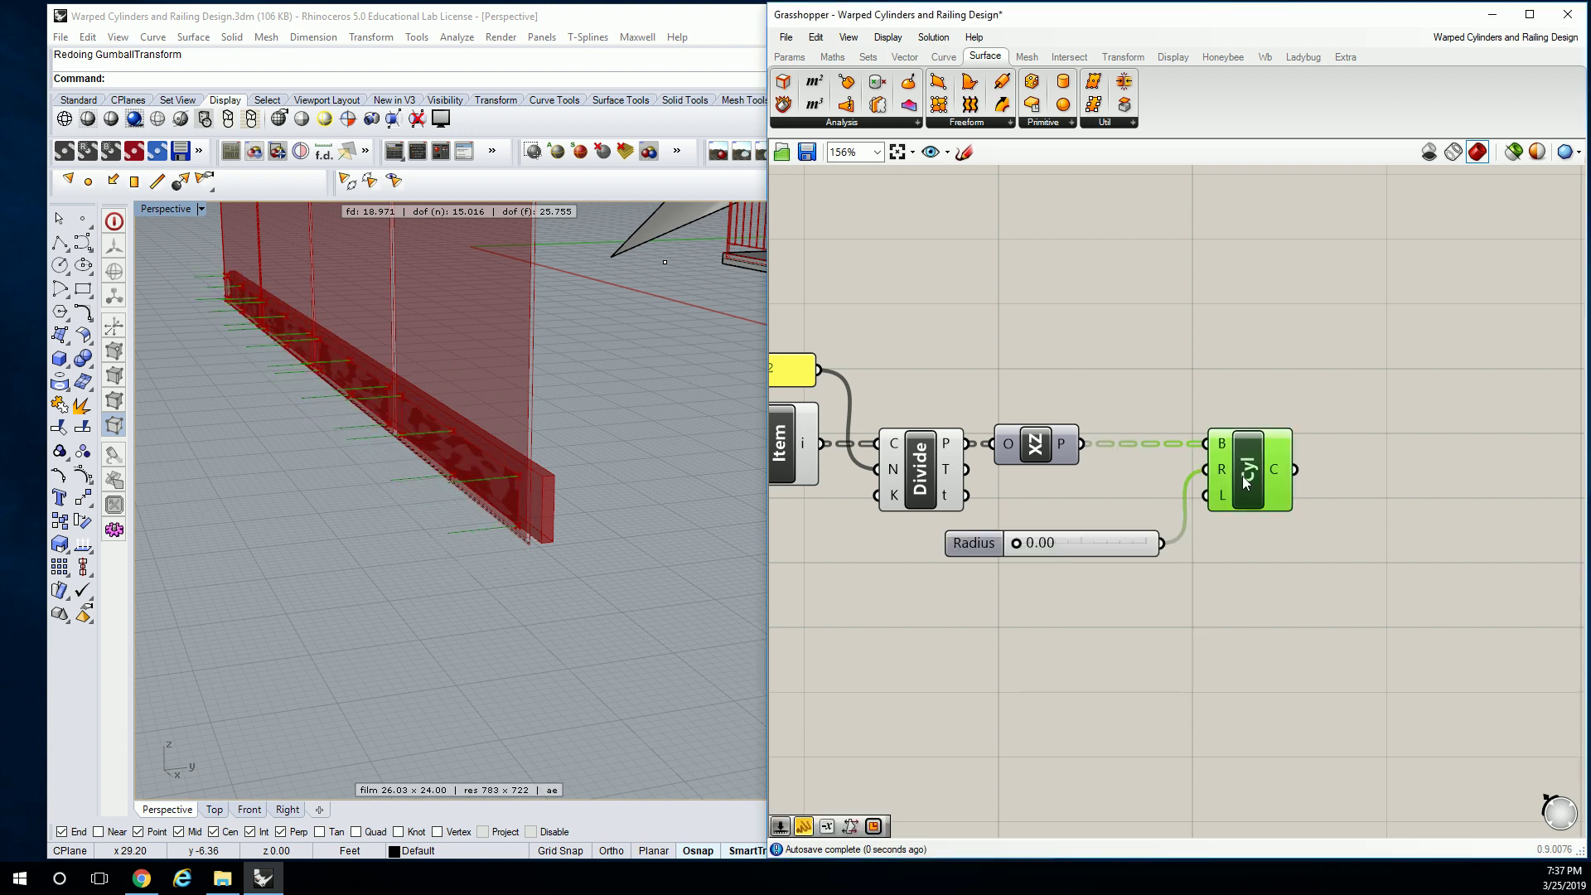
pyautogui.moveTo(1016, 547); pyautogui.dragTo(1024, 544)
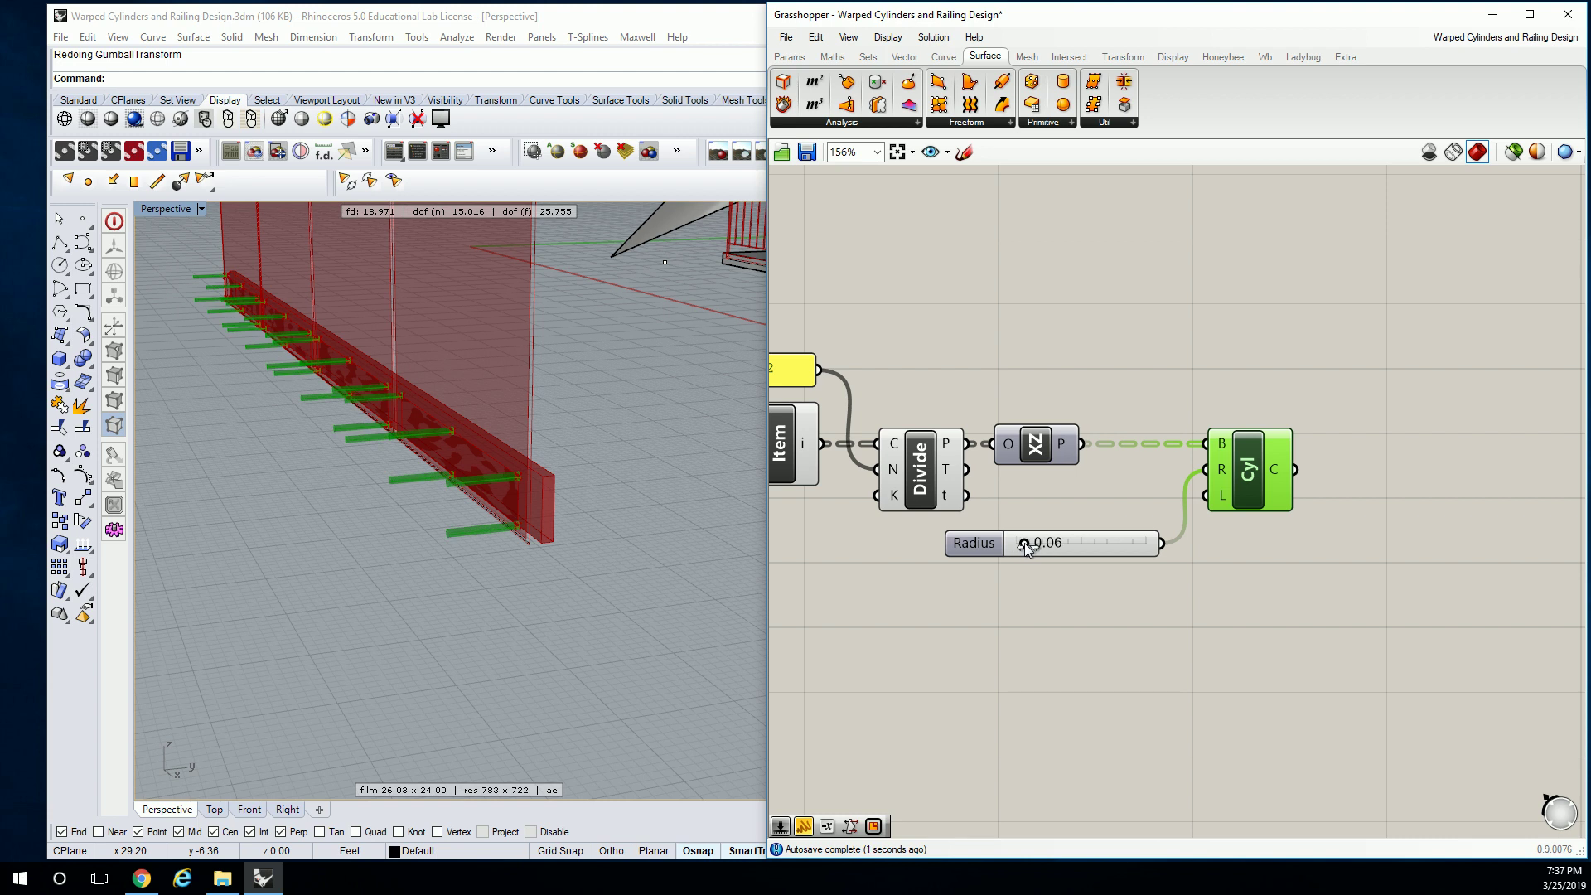
# Place the Radius slider above XZ Plane and move Cylinder slightly closer to XZ Plane
pyautogui.moveTo(1200, 523); pyautogui.dragTo(1142, 514, button='right')
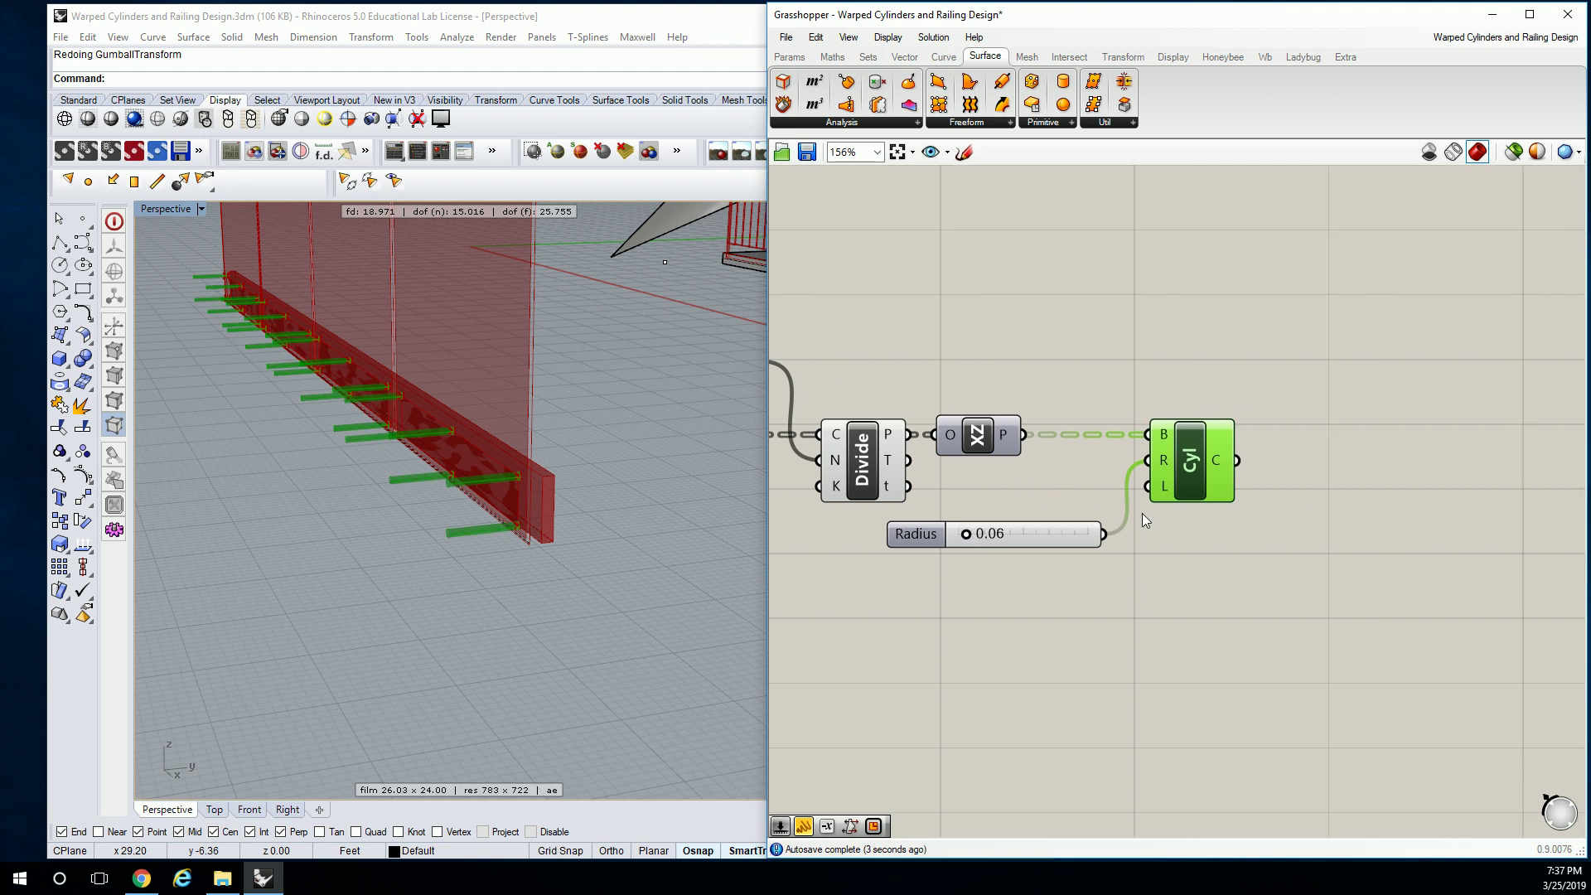
pyautogui.moveTo(1163, 498)
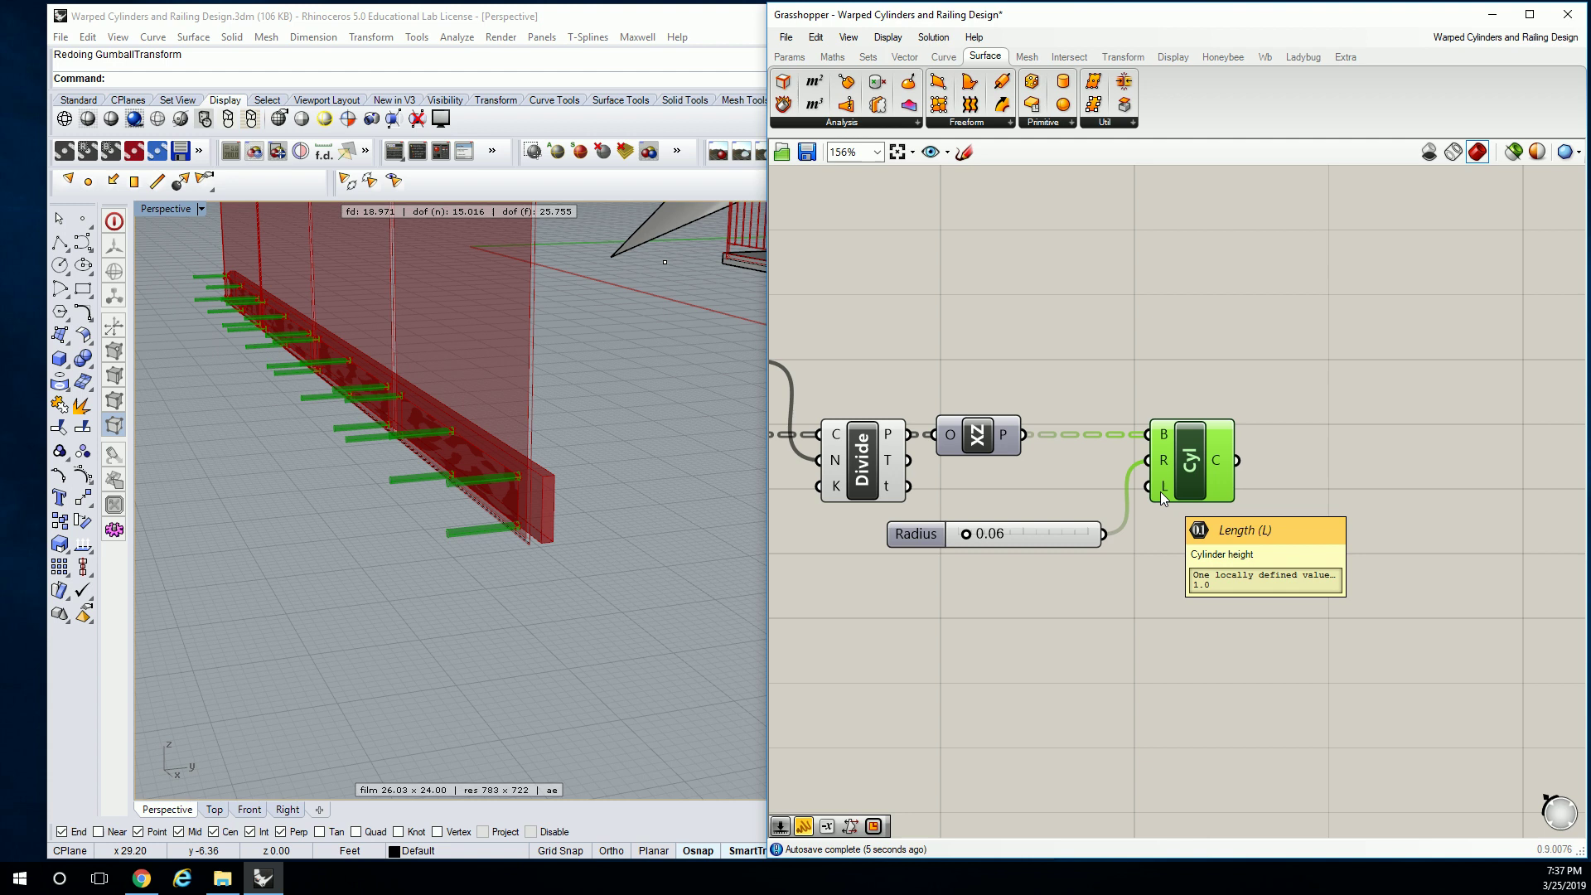
pyautogui.moveTo(1040, 537); pyautogui.dragTo(1048, 375)
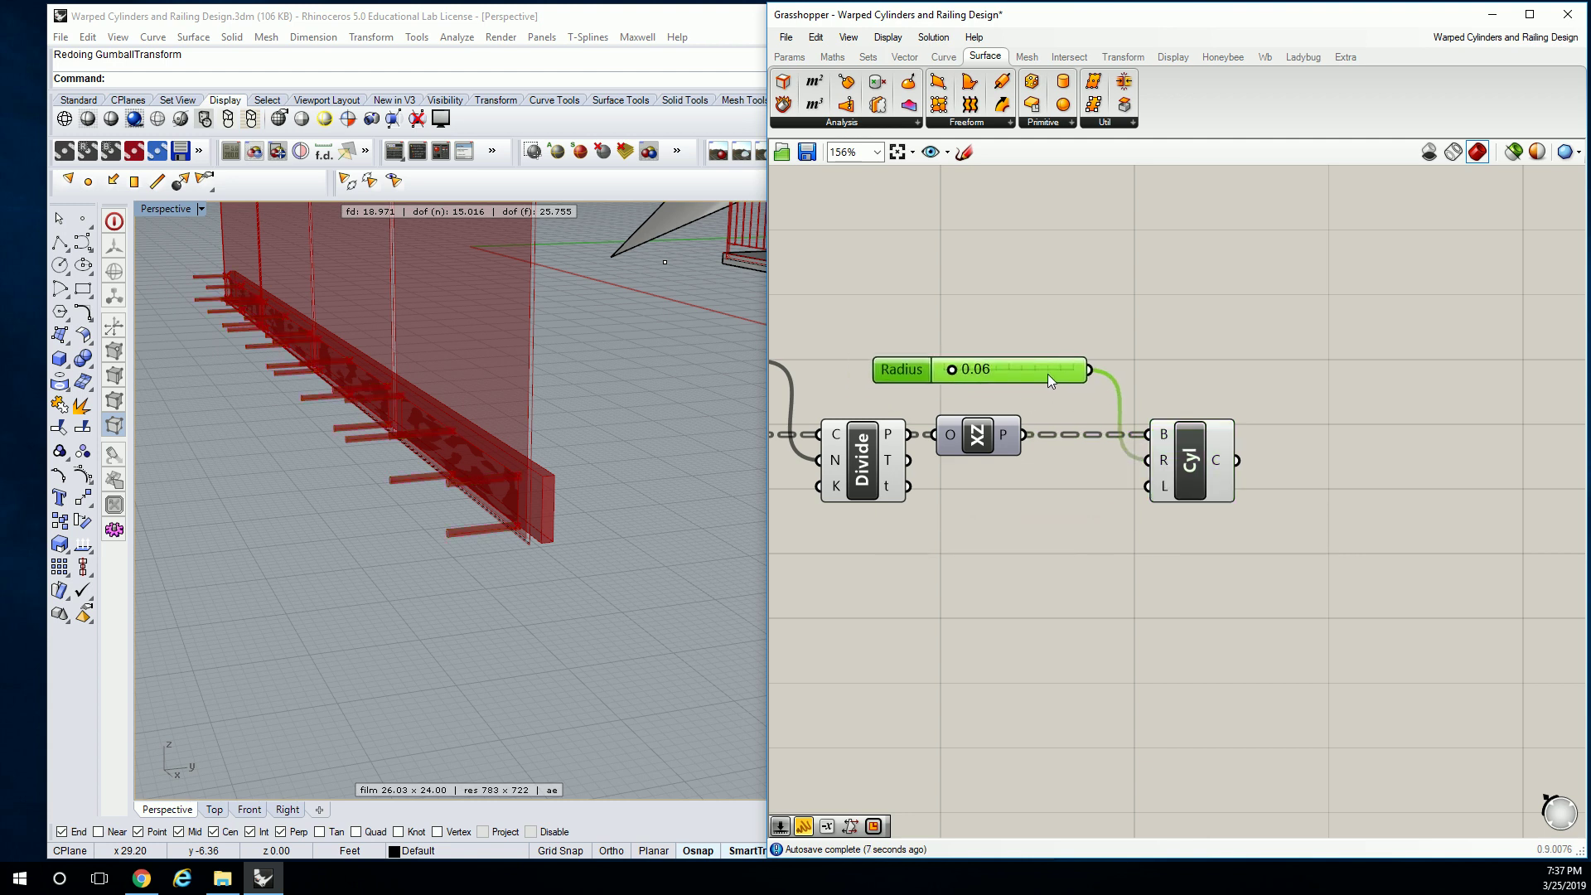
pyautogui.moveTo(1147, 441); pyautogui.dragTo(1179, 476)
pyautogui.scroll(5, 604, 479)
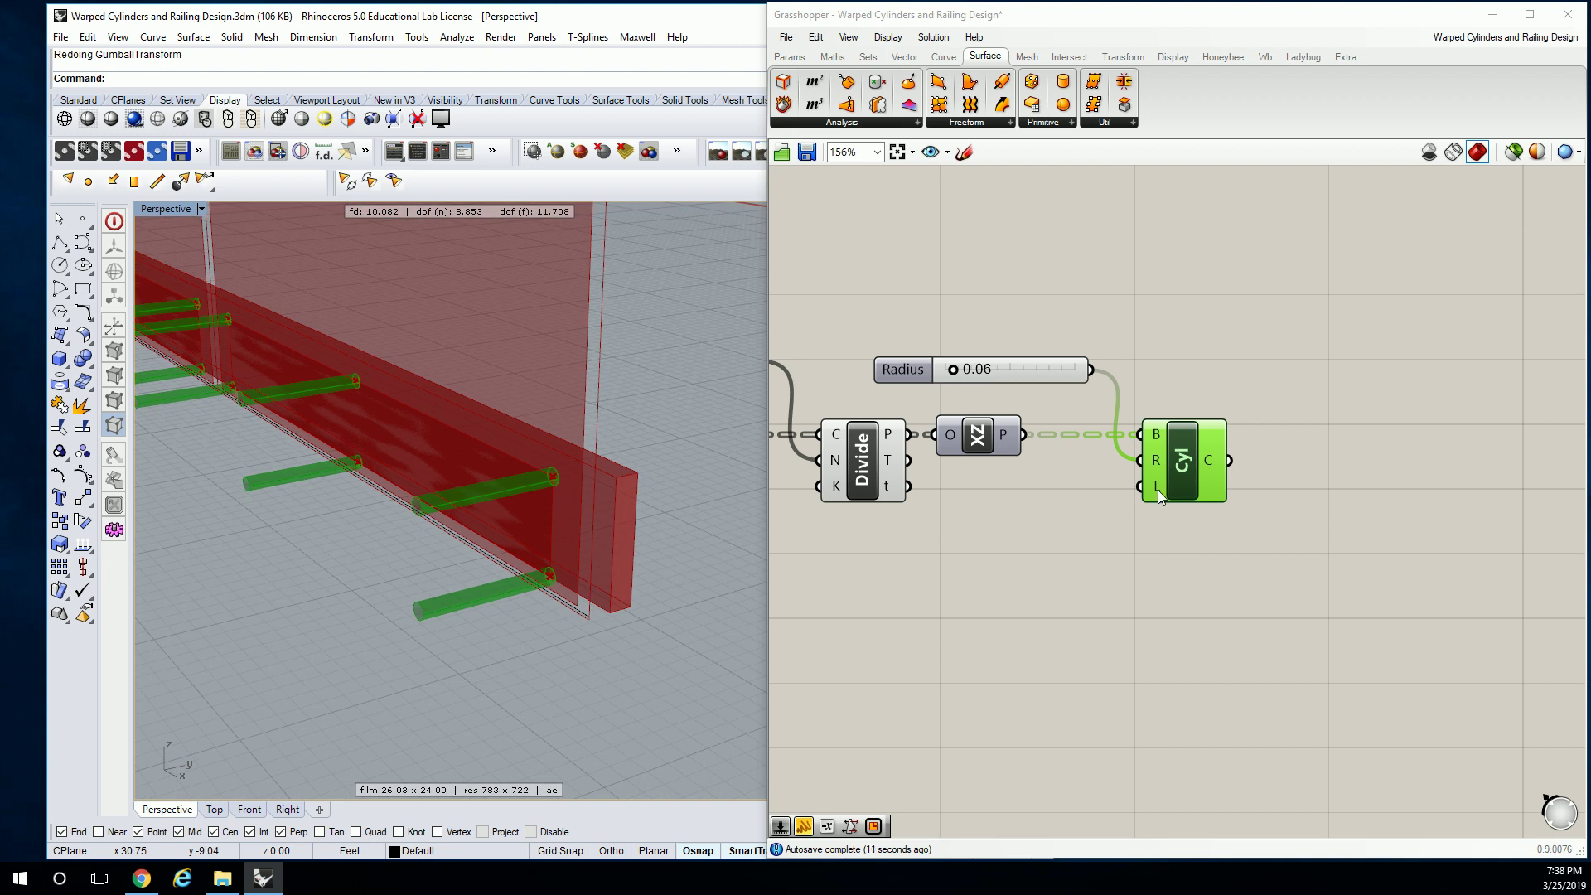
# Add a number slider ranging from -1.00 to 1.00 below XZ Plane and connect it to Cylinder's length input
pyautogui.moveTo(1157, 488)
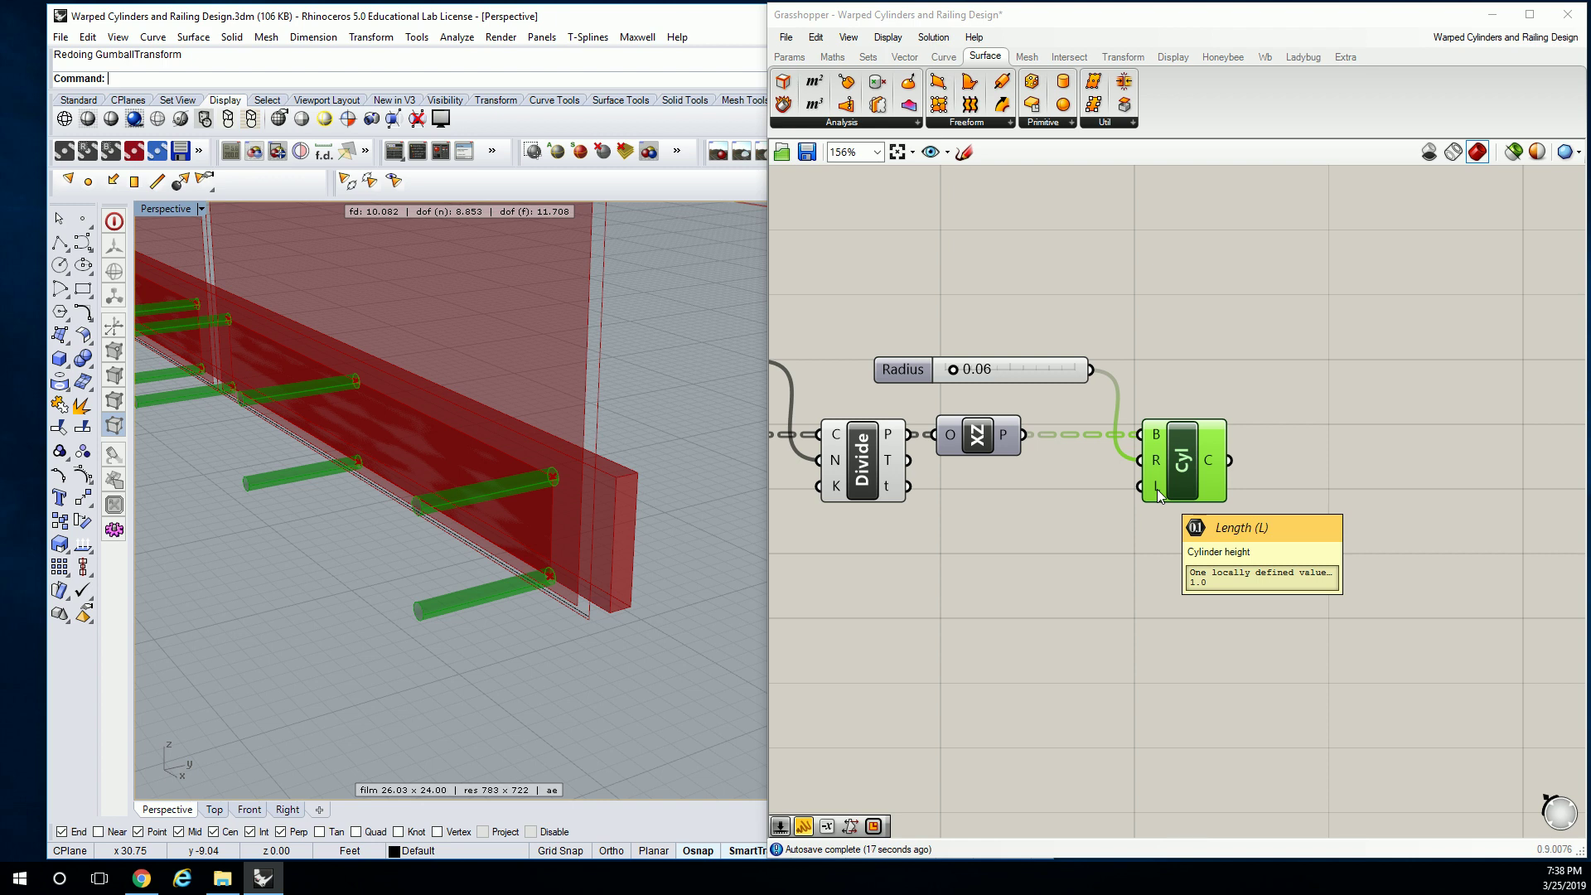
pyautogui.doubleClick(1082, 557)
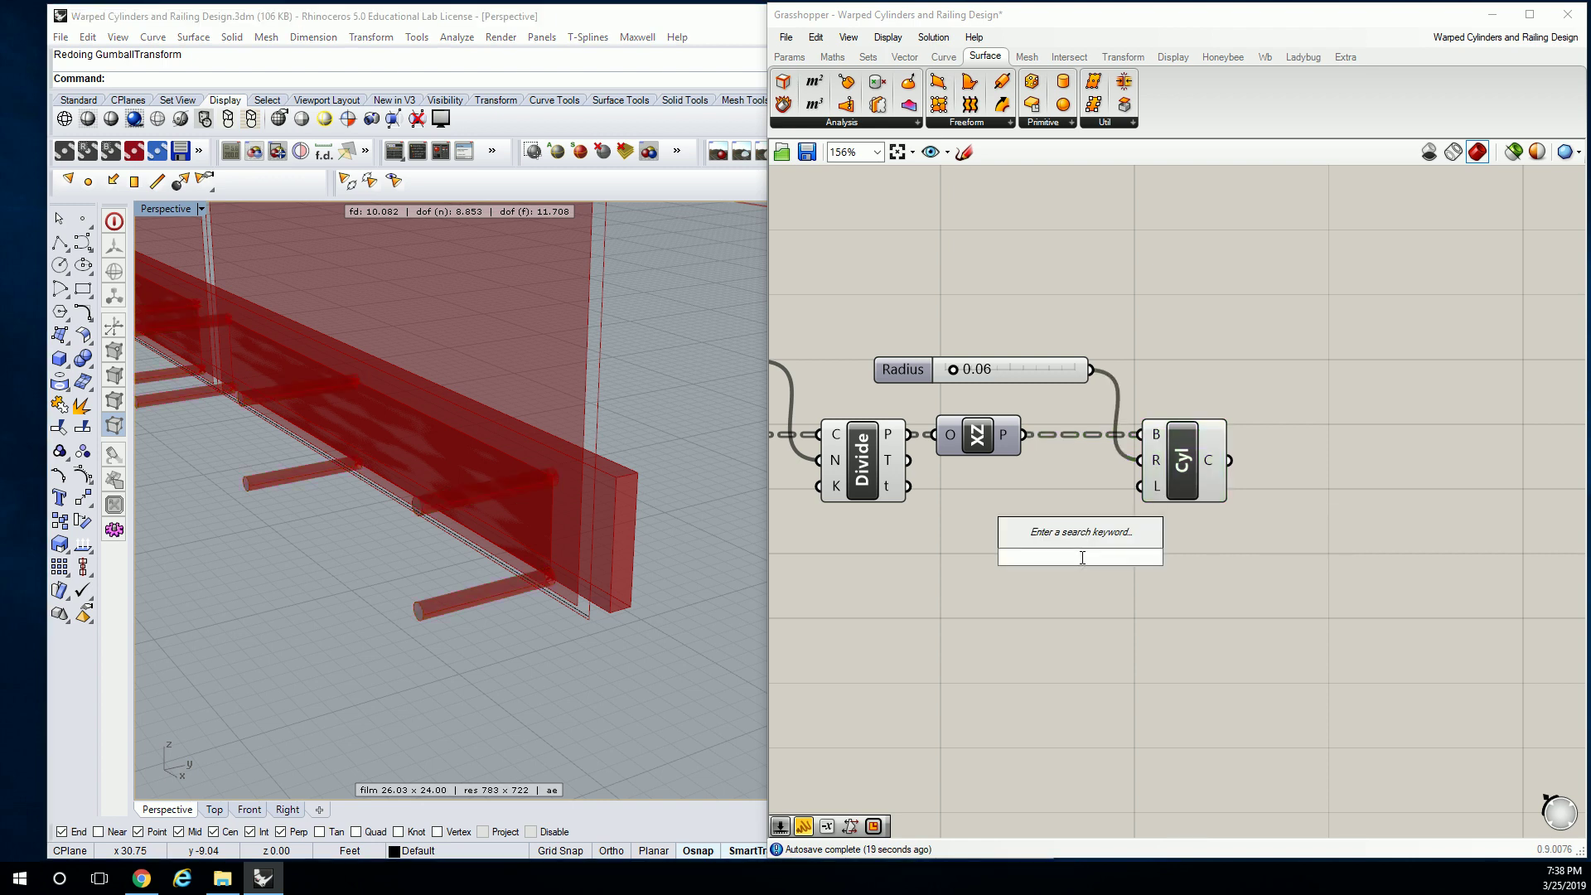
pyautogui.write('0<1.')
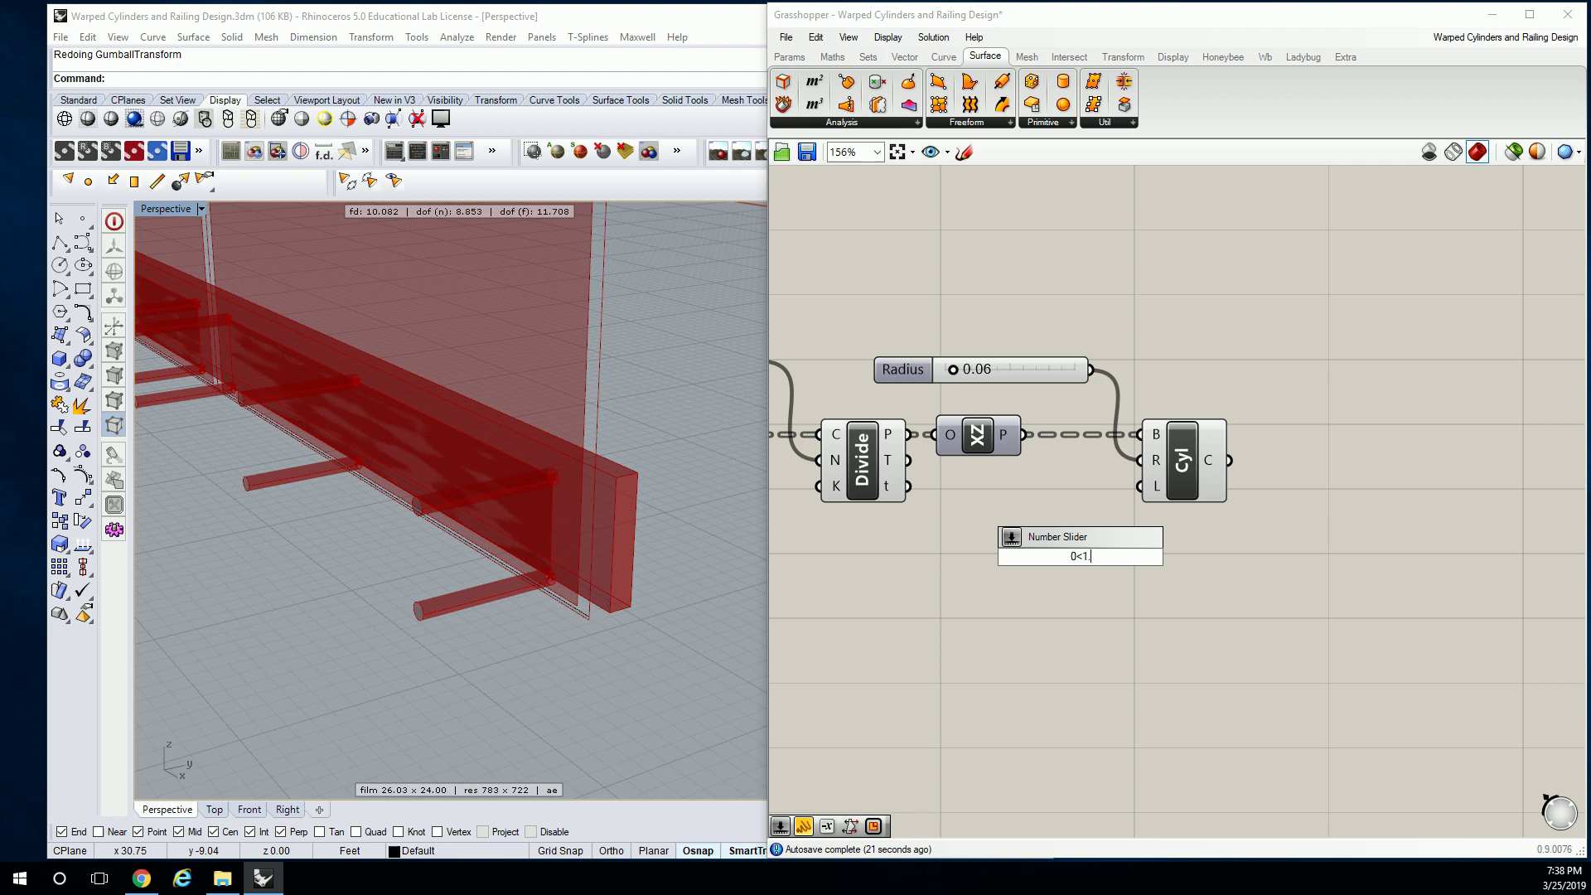
pyautogui.write('00')
pyautogui.press('Home')
pyautogui.press('Delete')
pyautogui.write('-1.00')
pyautogui.press('Return')
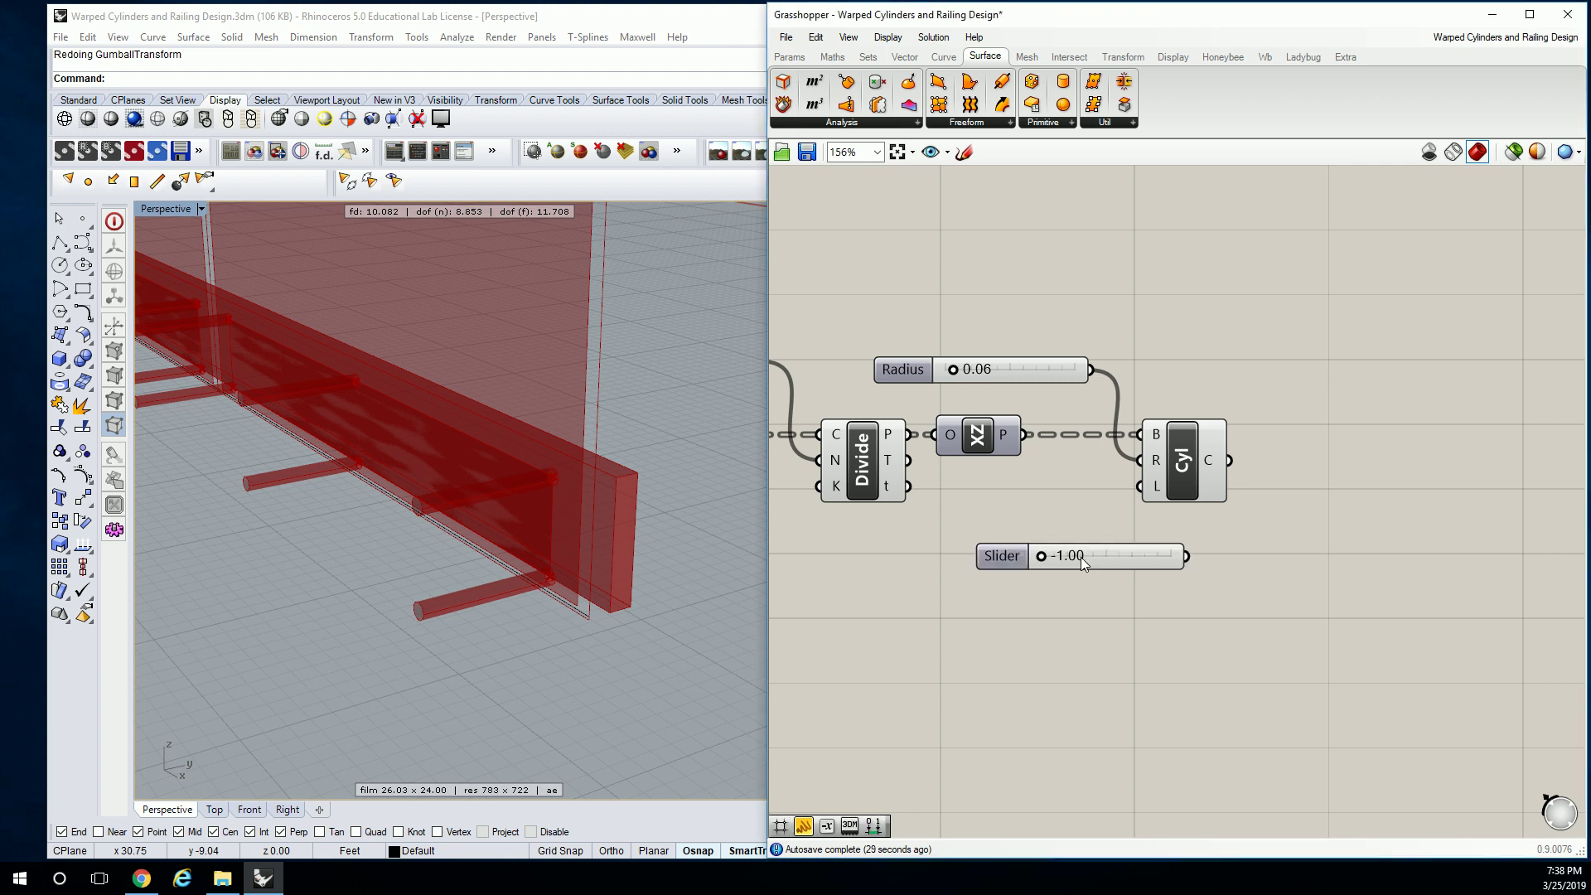
pyautogui.moveTo(1081, 557); pyautogui.dragTo(984, 546)
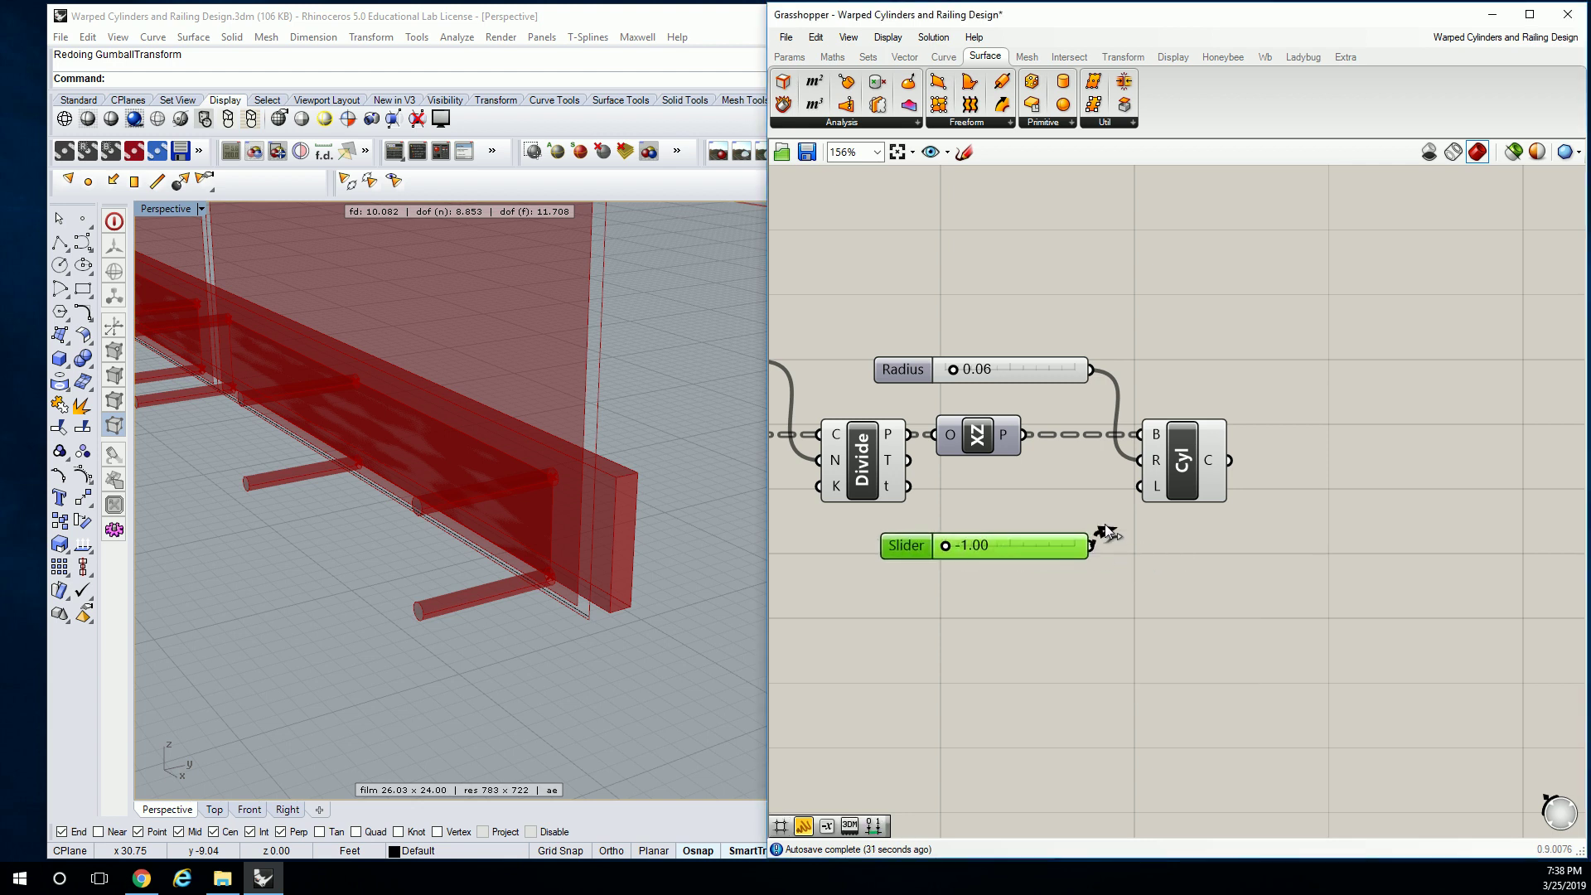
pyautogui.moveTo(1094, 544); pyautogui.dragTo(1138, 488)
# Set the Length slider to -0.21 and check the cylinders between the panel and the beam in the Rhino view
pyautogui.moveTo(655, 481); pyautogui.dragTo(486, 515, button='right')
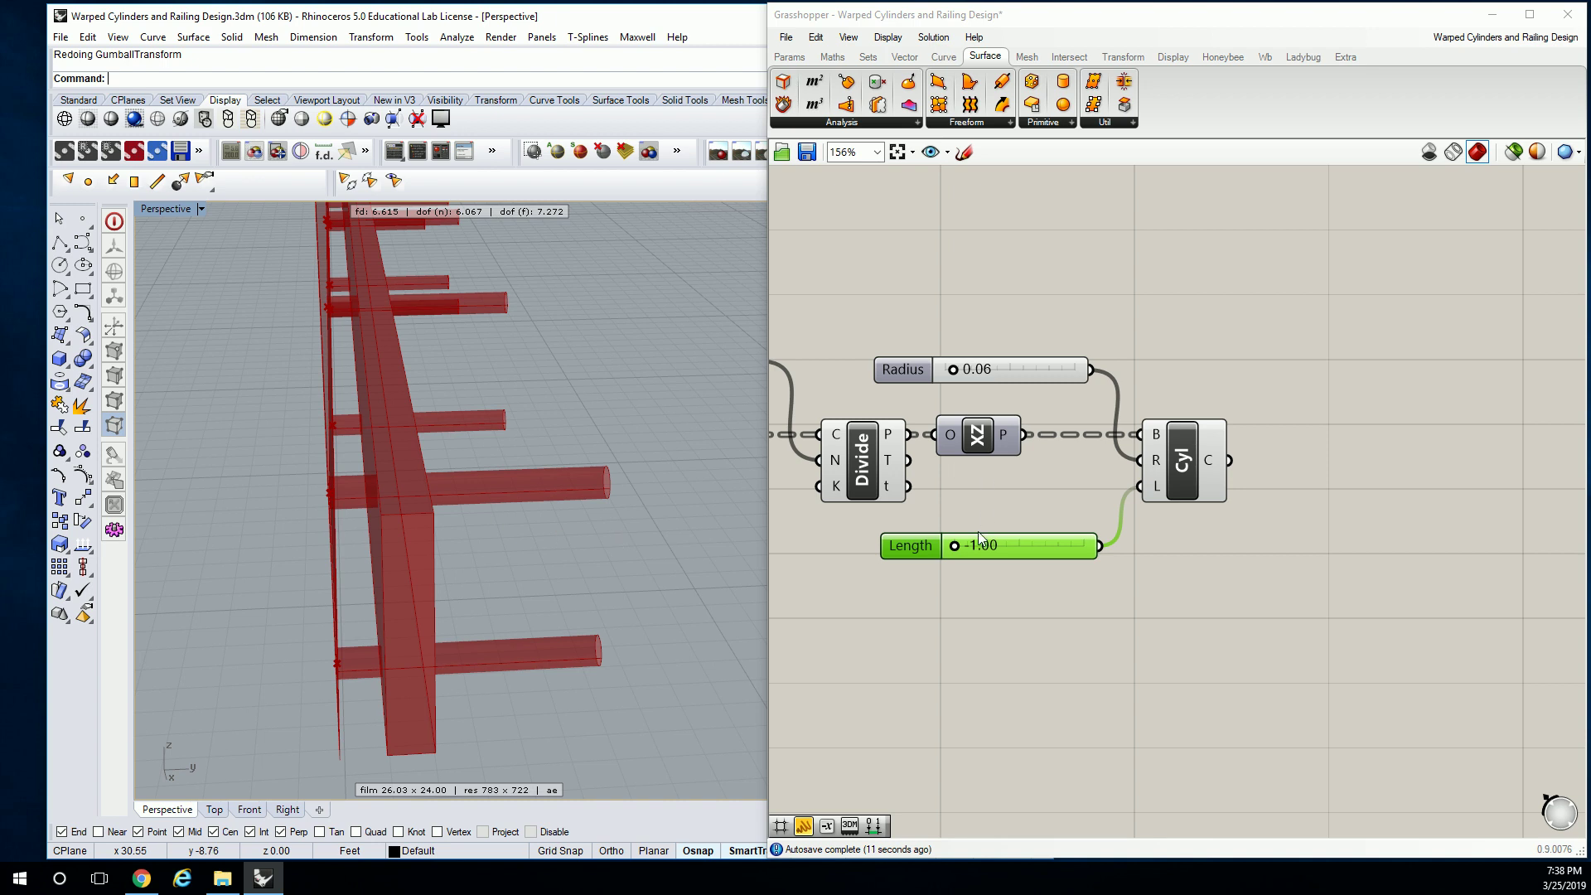
pyautogui.click(953, 549)
pyautogui.moveTo(947, 550); pyautogui.dragTo(1007, 550)
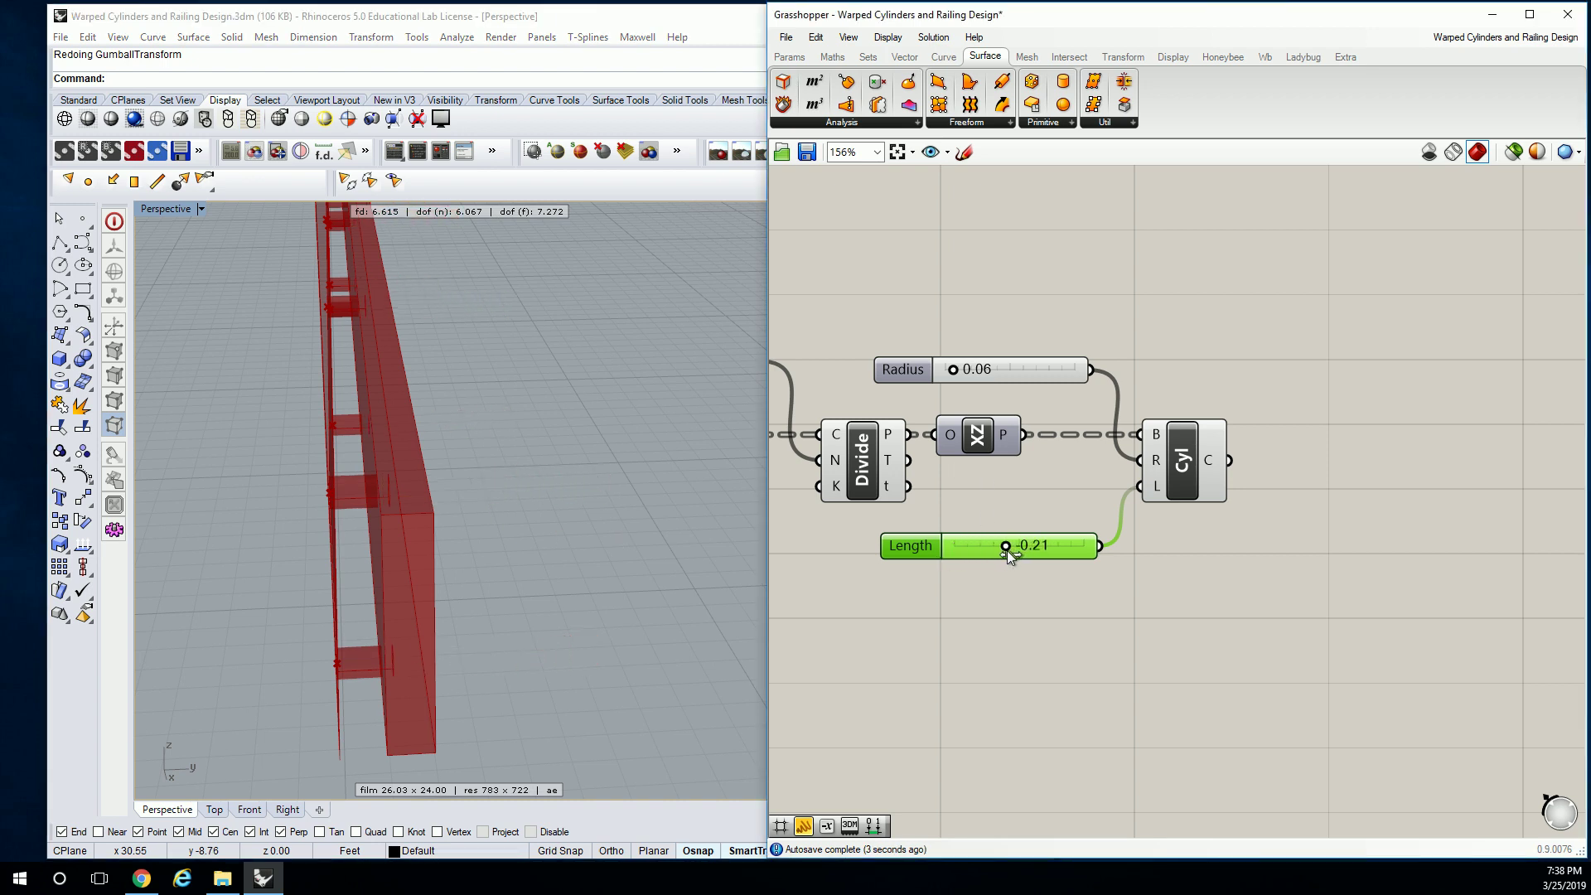
pyautogui.moveTo(431, 455); pyautogui.dragTo(403, 426, button='right')
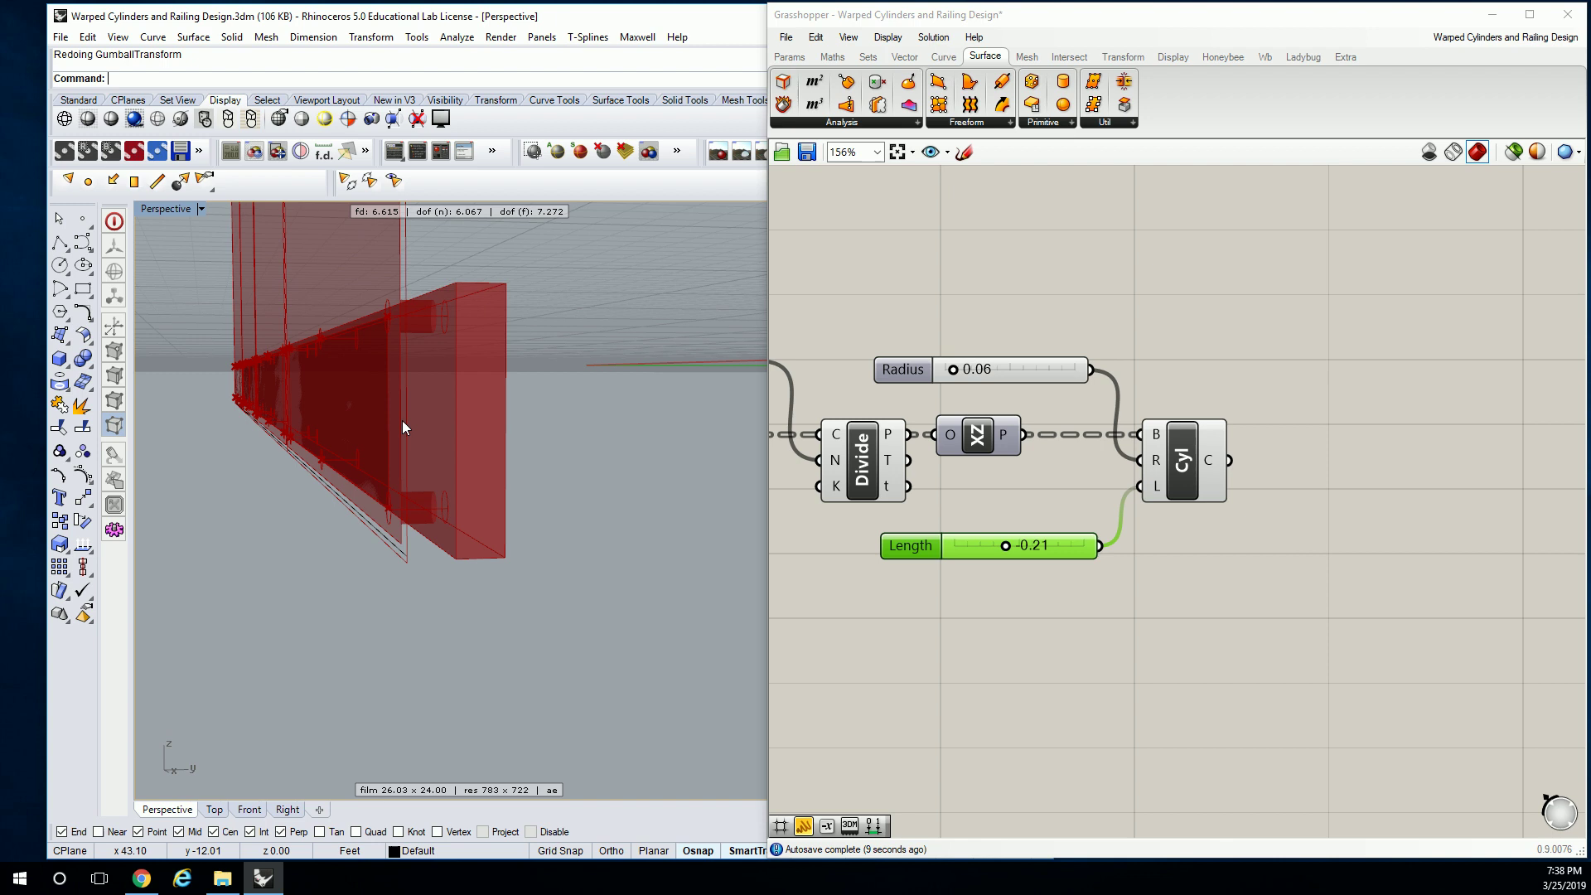
# Try feeding Cylinder's length input with an additional copy of the Length slider set to 0.06, and delete that copy
pyautogui.click(910, 547)
pyautogui.keyDown('alt'); pyautogui.moveTo(910, 547); pyautogui.dragTo(917, 584); pyautogui.keyUp('alt')
pyautogui.keyDown('shift'); pyautogui.moveTo(1108, 583); pyautogui.dragTo(1208, 492); pyautogui.keyUp('shift')
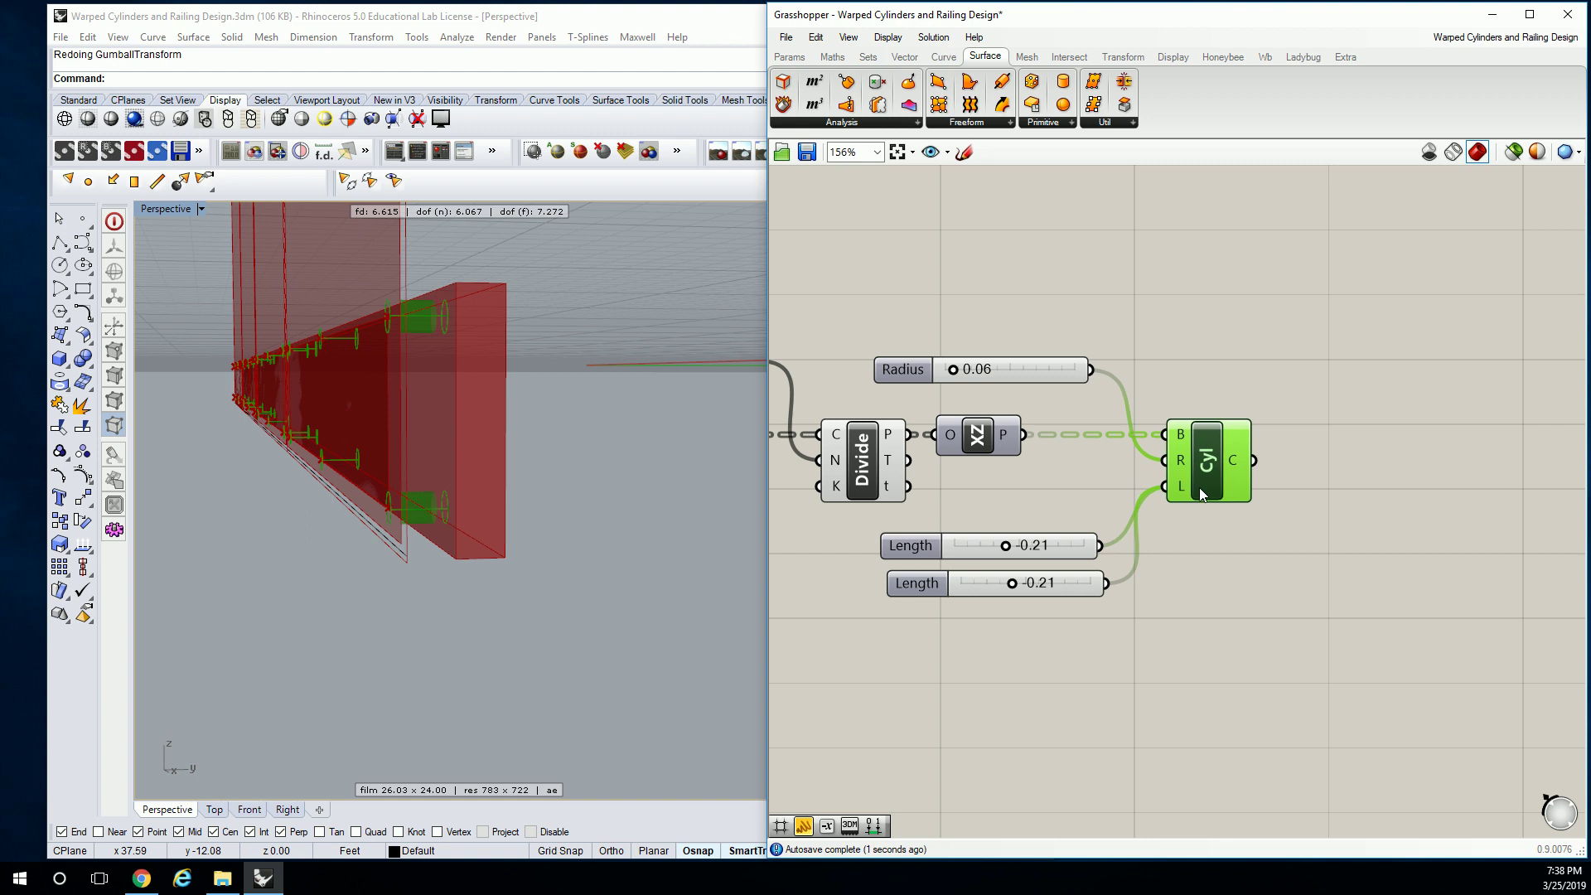
pyautogui.moveTo(1012, 583); pyautogui.dragTo(1030, 583)
pyautogui.moveTo(454, 388); pyautogui.dragTo(491, 399, button='right')
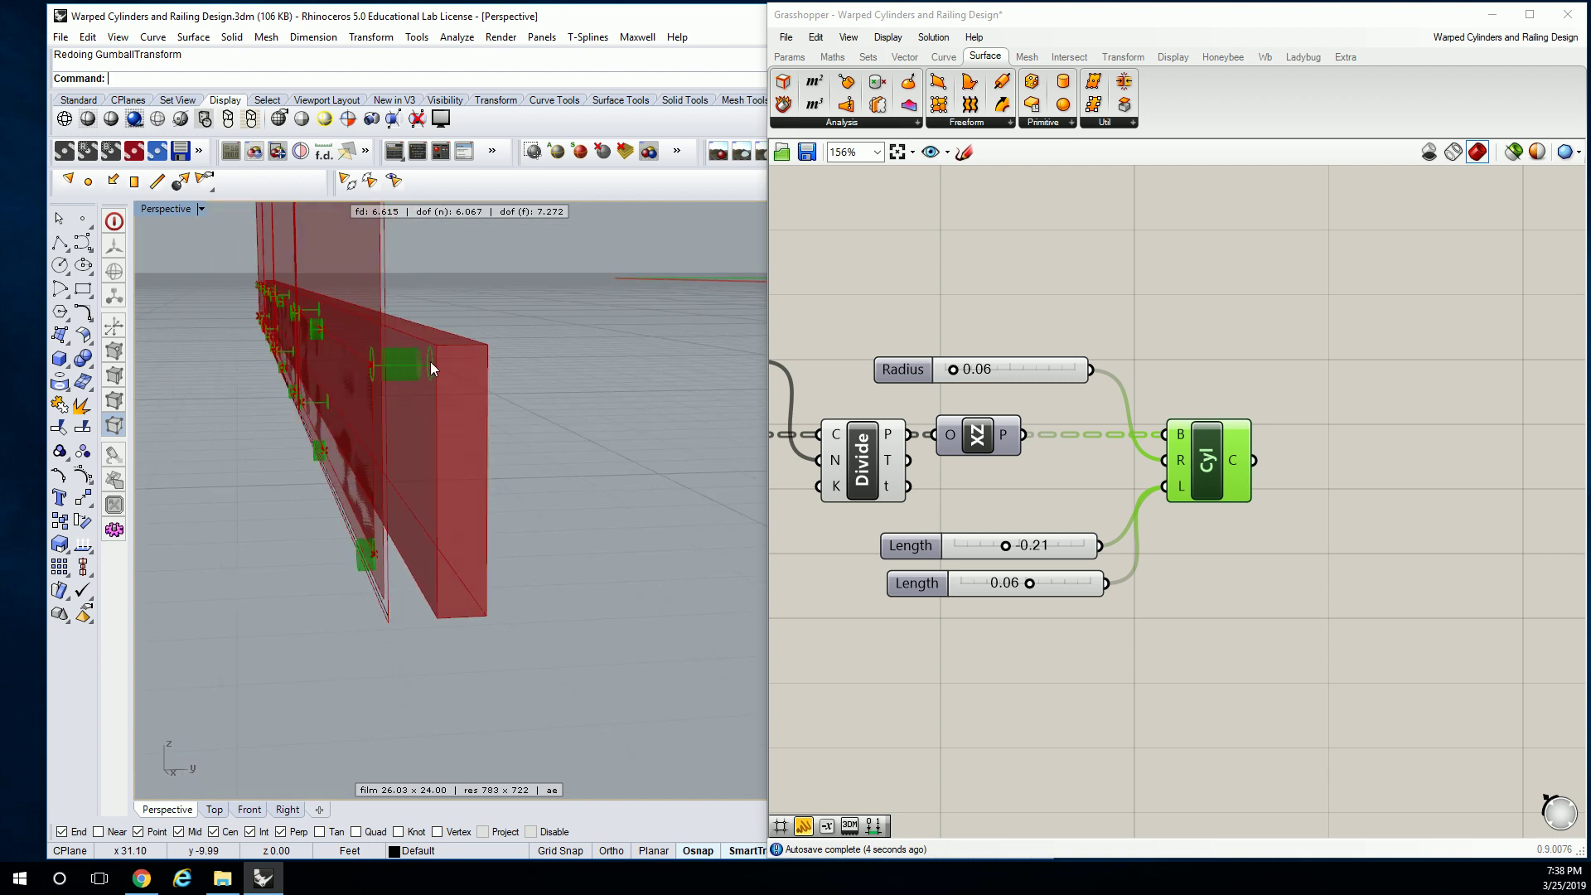
pyautogui.rightClick(1180, 494)
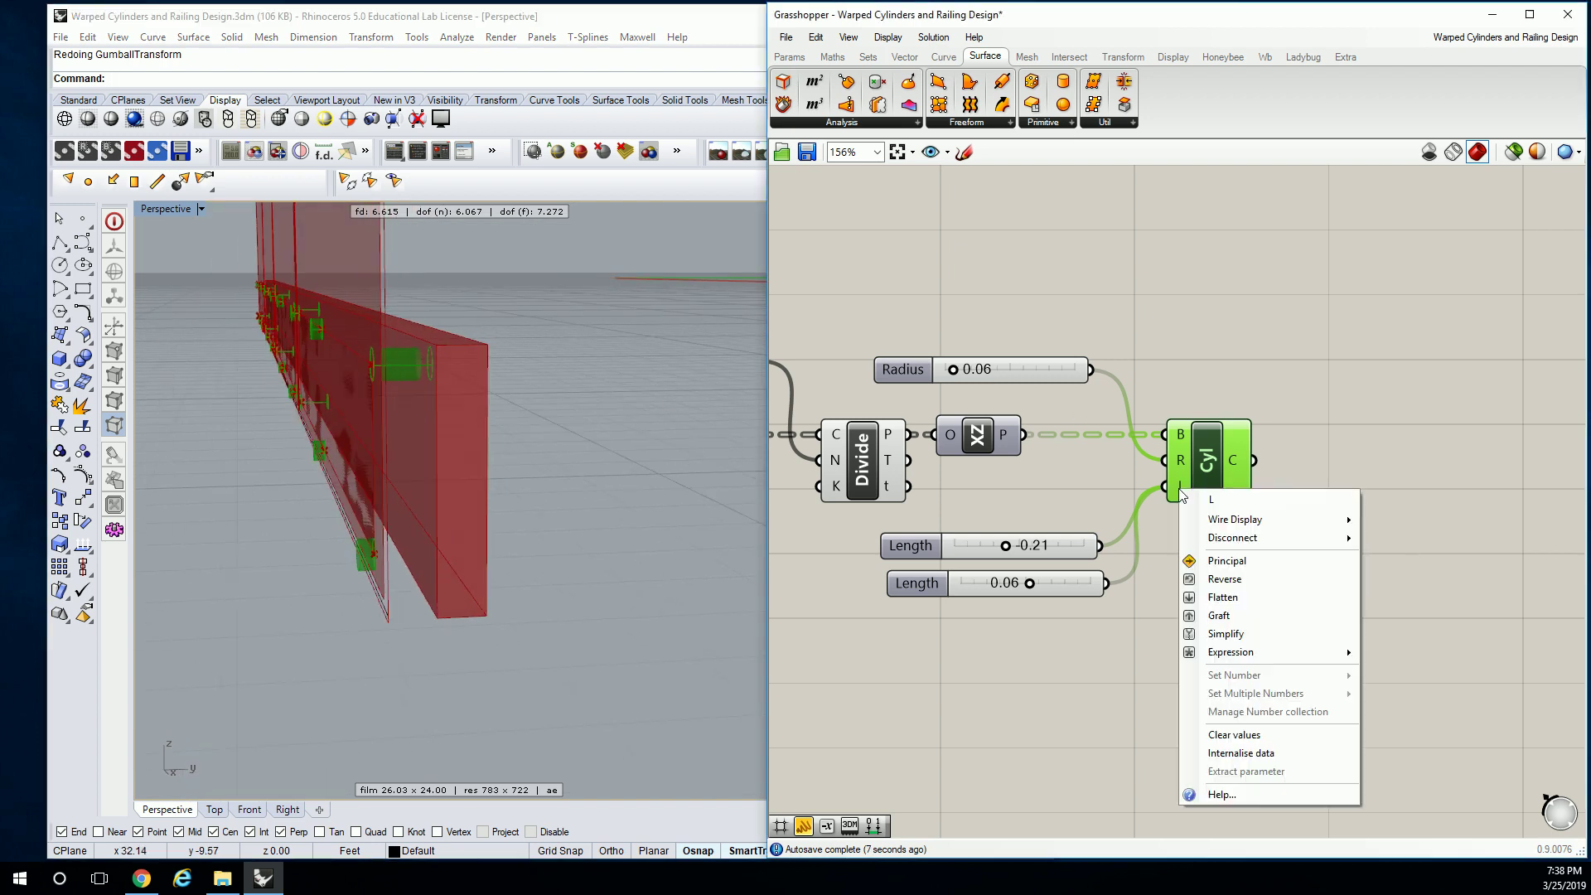
pyautogui.click(1230, 616)
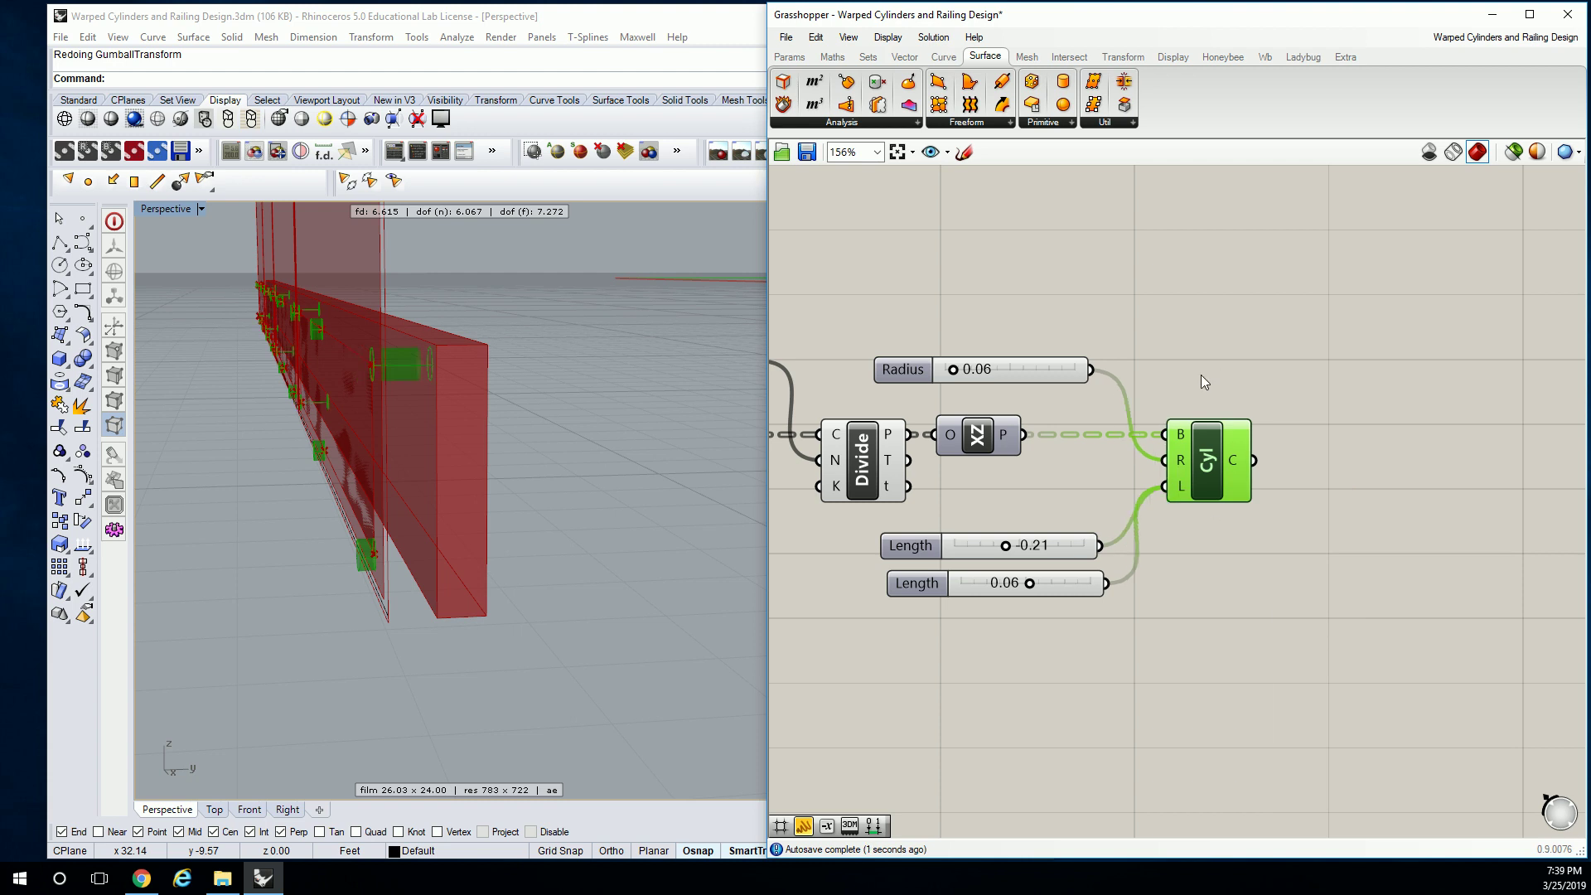
pyautogui.click(950, 580)
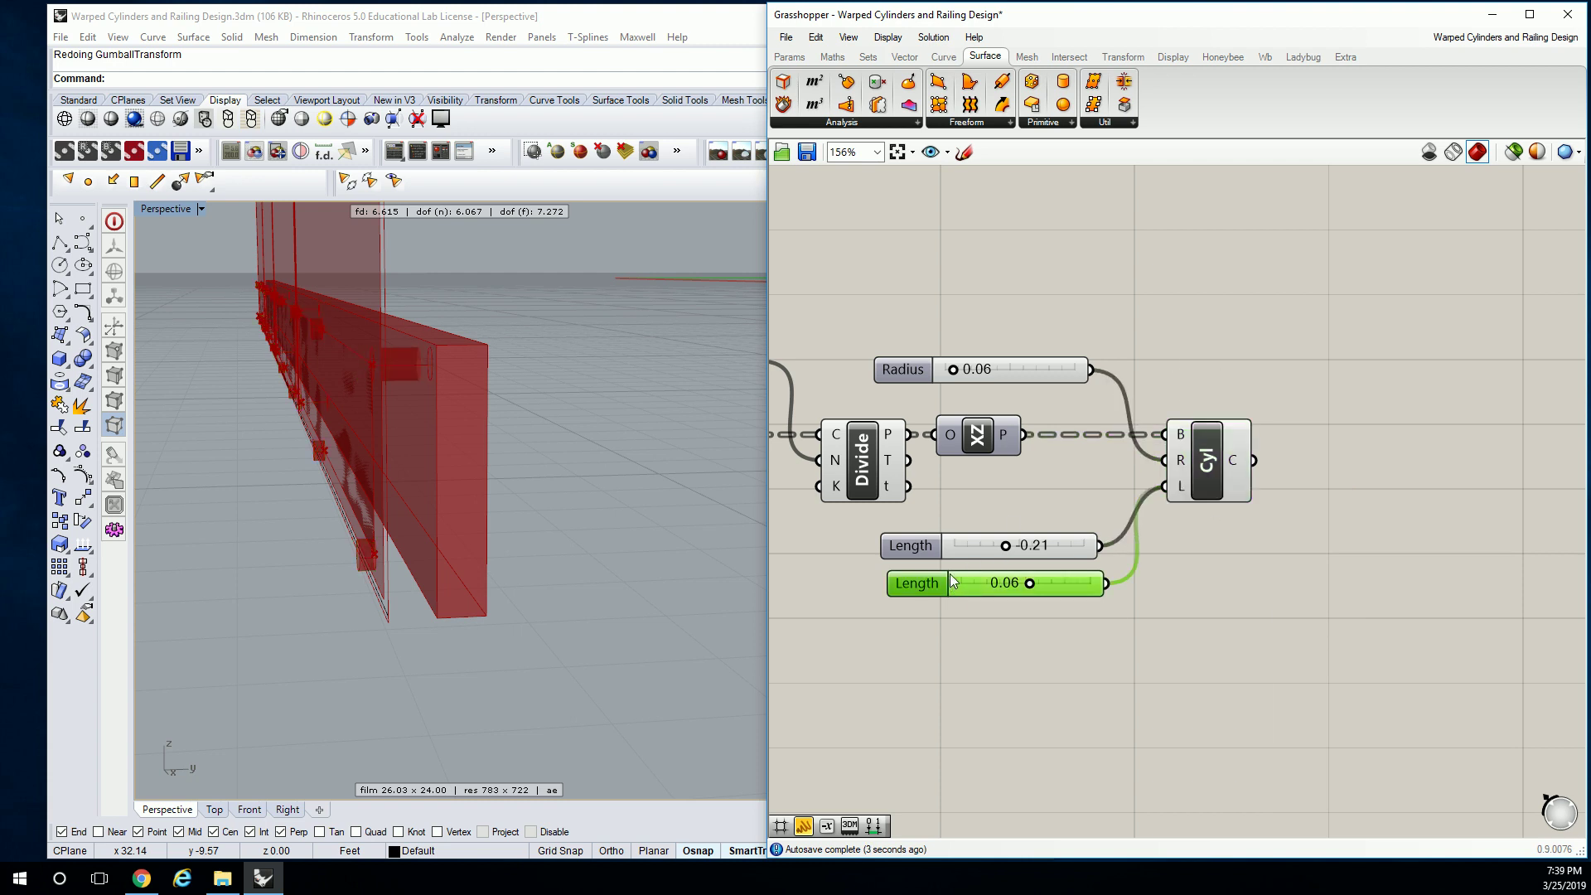
pyautogui.press('Delete')
# Duplicate the Cylinder component with its connections and place the copy below the original
pyautogui.click(1243, 479)
pyautogui.hotkey('ctrl', 'c')
pyautogui.hotkey('ctrl', 'v')
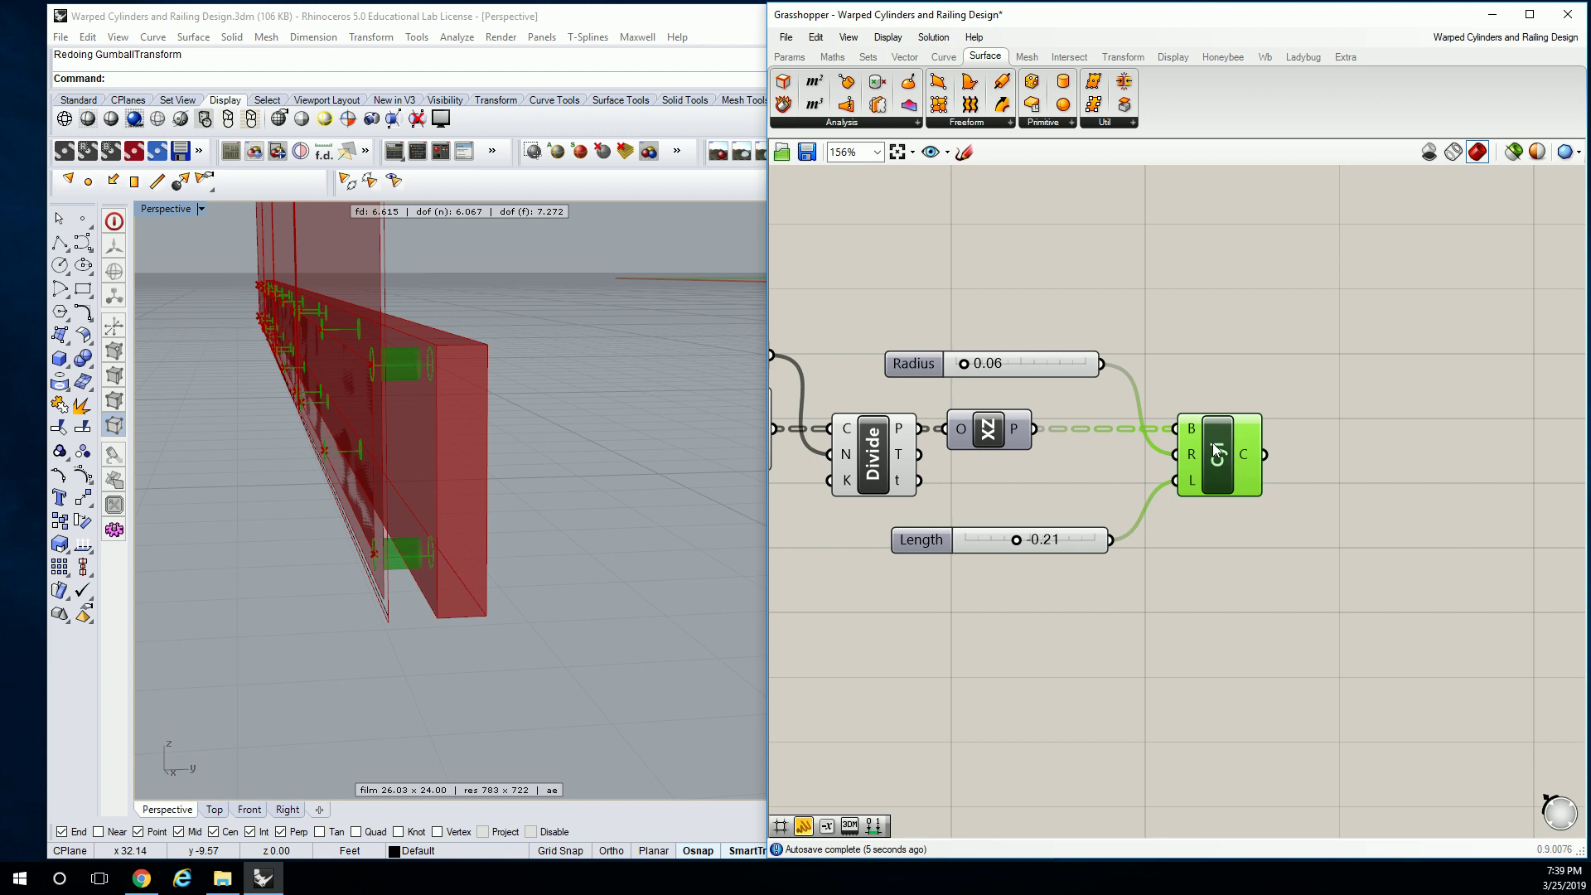
pyautogui.moveTo(1252, 456); pyautogui.dragTo(1257, 570)
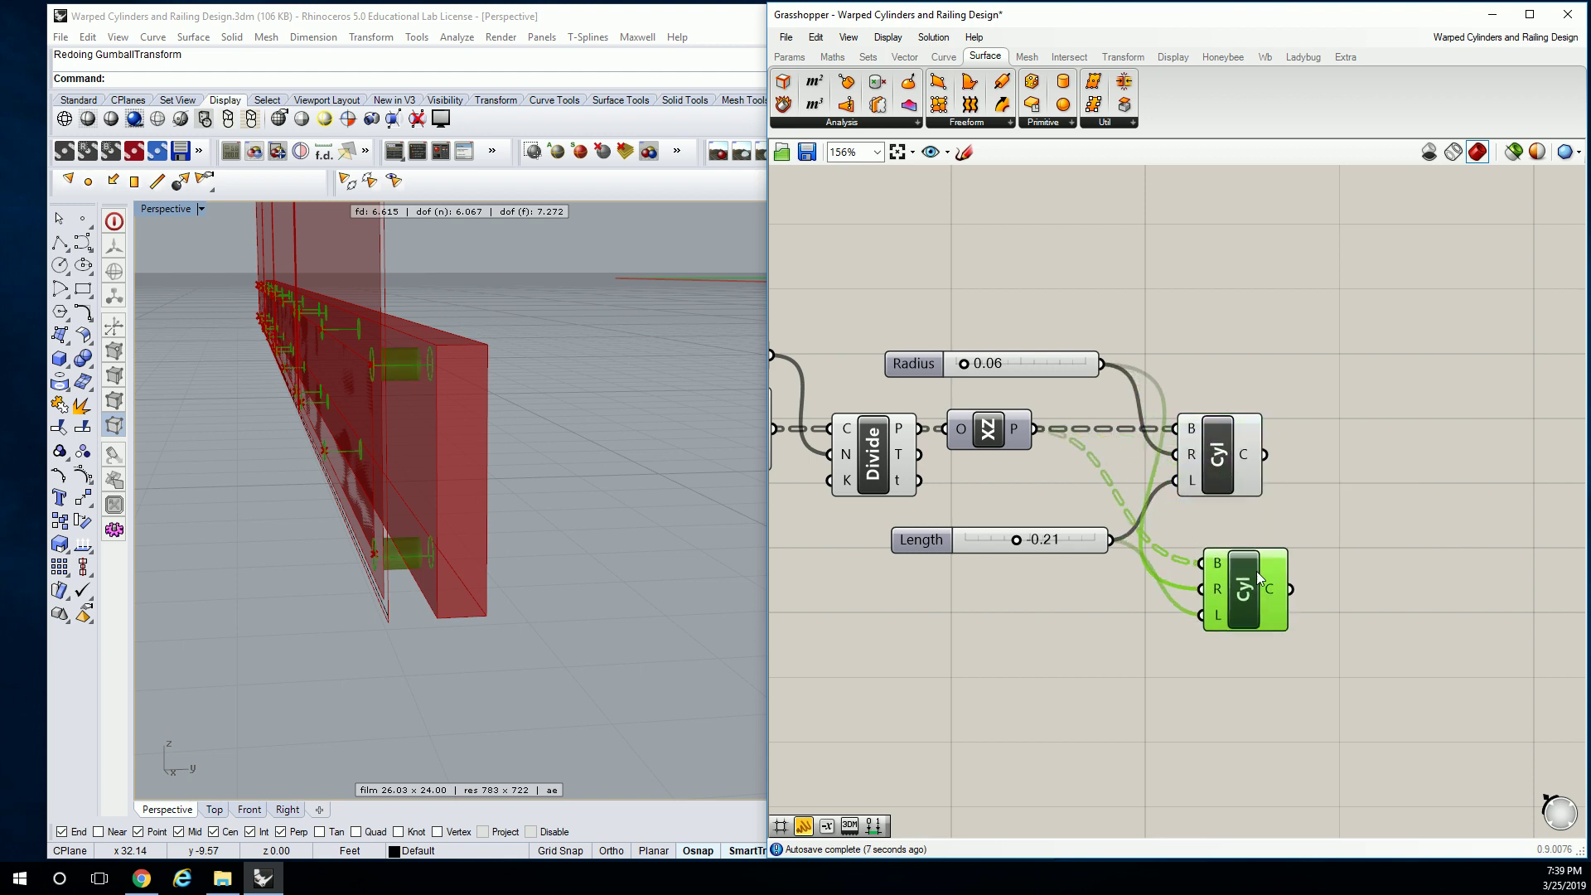
# Duplicate the Length slider, place the copy below it and connect it to the lower Cylinder's length input
pyautogui.click(936, 540)
pyautogui.hotkey('ctrl', 'c')
pyautogui.hotkey('ctrl', 'v')
pyautogui.moveTo(958, 550); pyautogui.dragTo(952, 600)
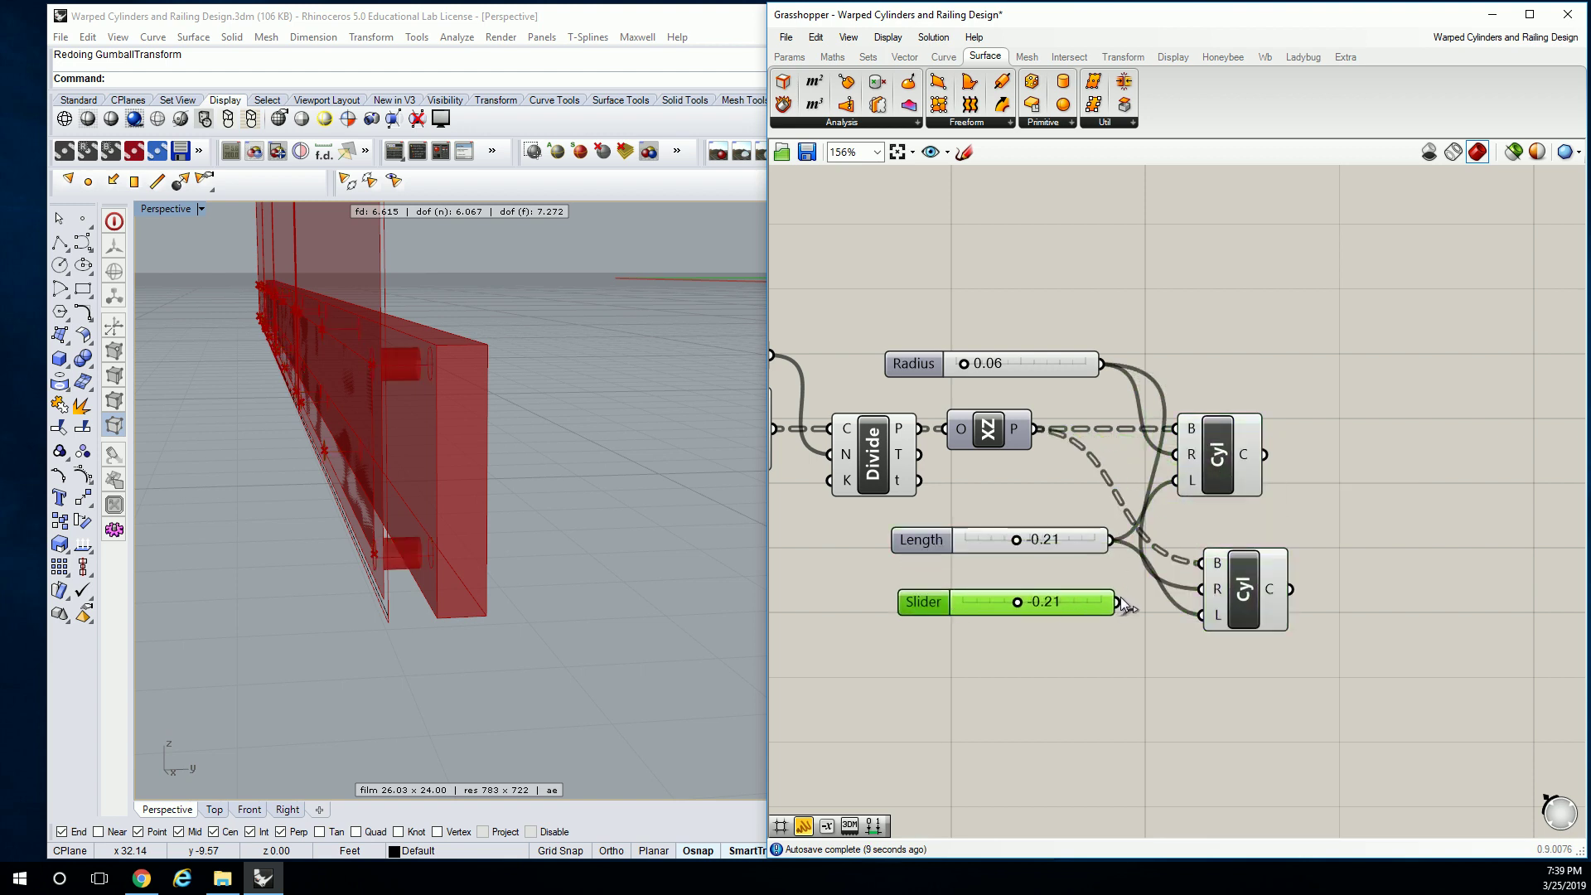
pyautogui.moveTo(1118, 603); pyautogui.dragTo(1216, 555)
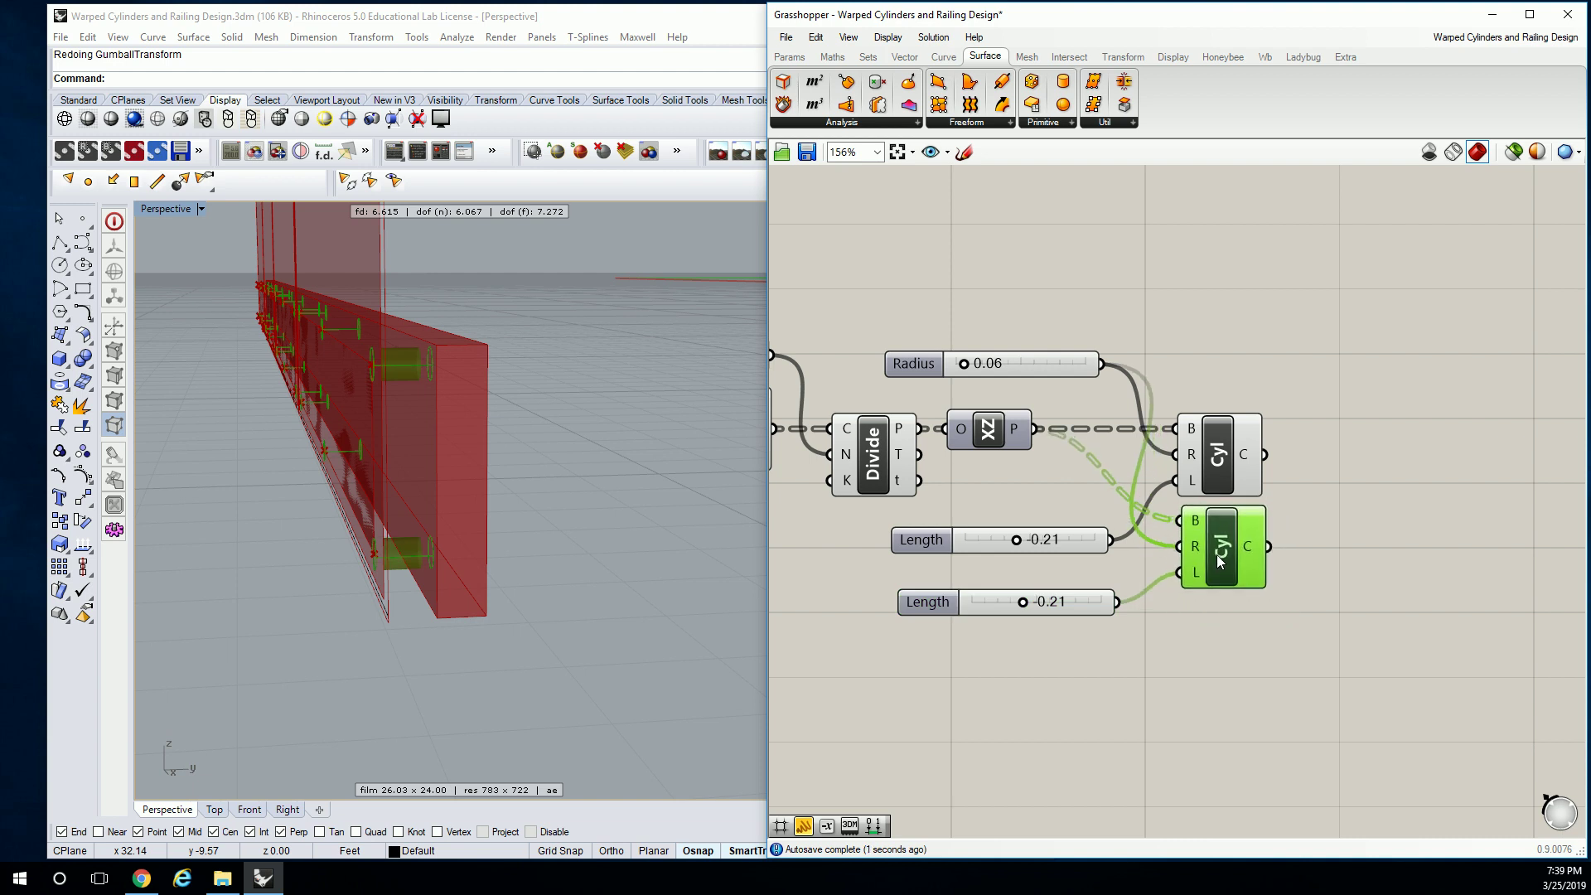
# Shift both stacked Cylinder components away from the sliders and set the lower Length slider to 0.05
pyautogui.moveTo(1297, 410); pyautogui.dragTo(1187, 593)
pyautogui.moveTo(1235, 464); pyautogui.dragTo(1259, 462)
pyautogui.click(1176, 680)
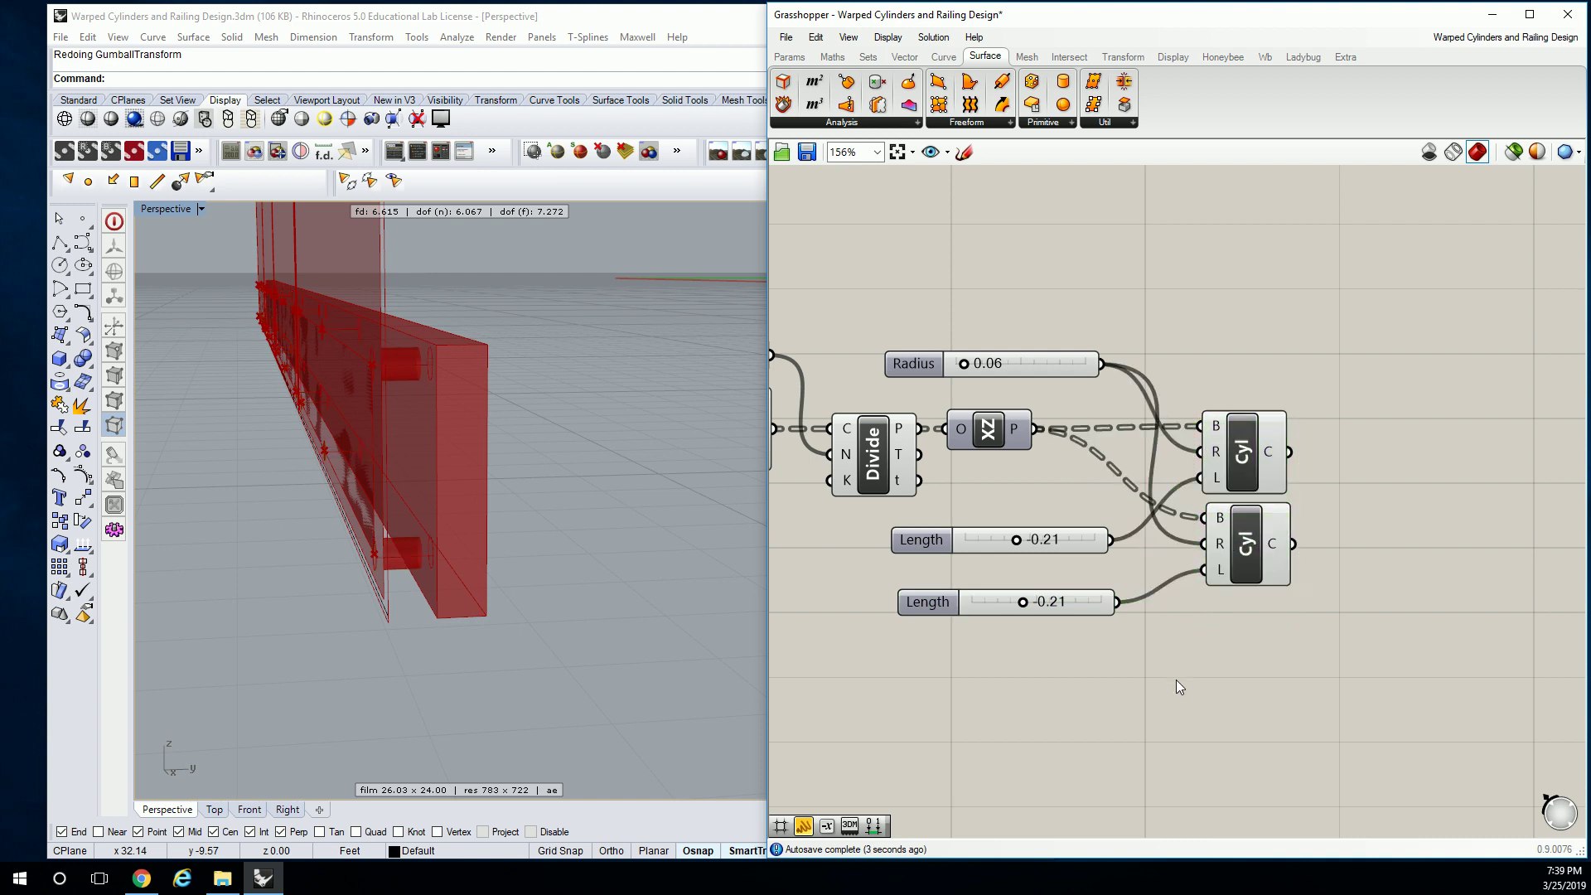
pyautogui.click(1212, 580)
pyautogui.moveTo(1026, 602); pyautogui.dragTo(1042, 599)
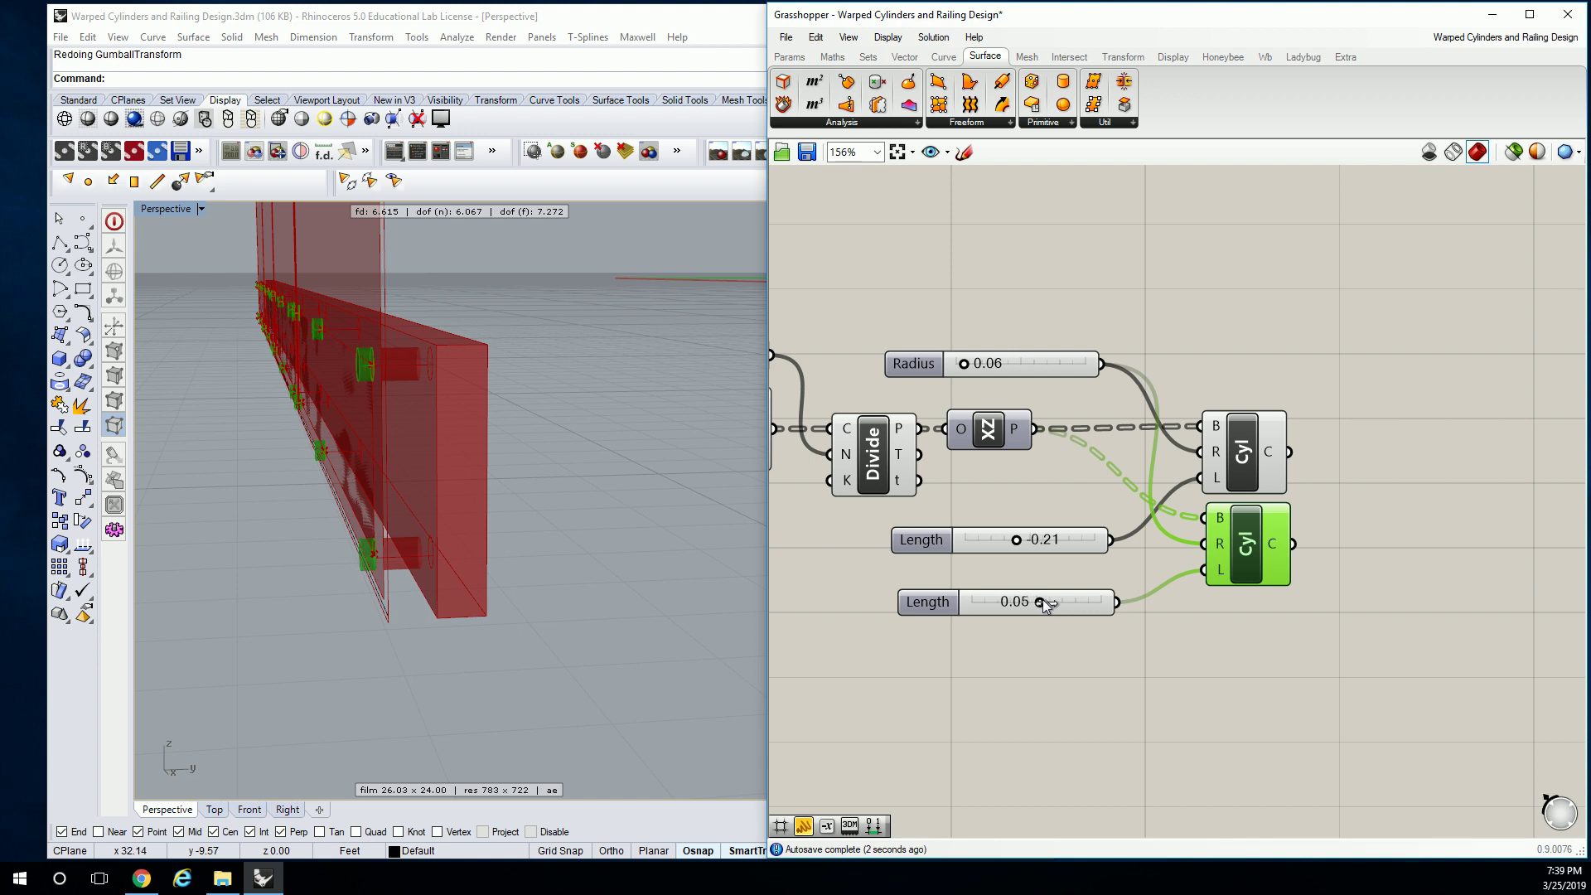
pyautogui.moveTo(415, 489); pyautogui.dragTo(763, 446, button='right')
pyautogui.click(1188, 335)
# Add a Cap component for each of the two Cylinder components and connect the cylinder outputs to them
pyautogui.doubleClick(1432, 475)
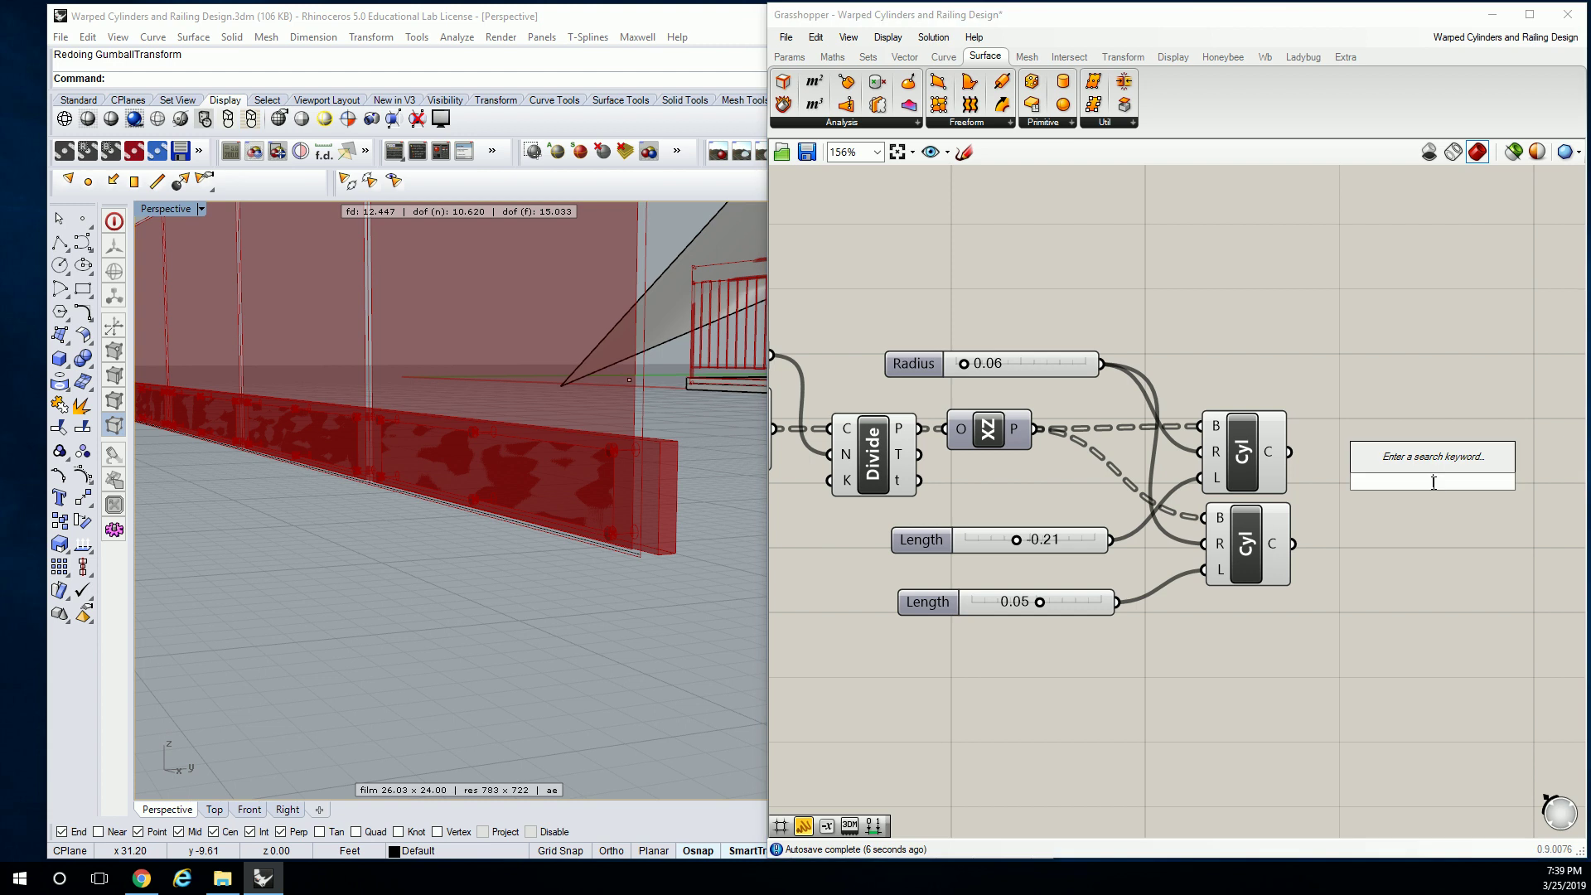
pyautogui.write('cap')
pyautogui.press('Return')
pyautogui.moveTo(1432, 482); pyautogui.dragTo(1395, 450)
pyautogui.moveTo(1290, 451); pyautogui.dragTo(1361, 545)
pyautogui.click(1391, 292)
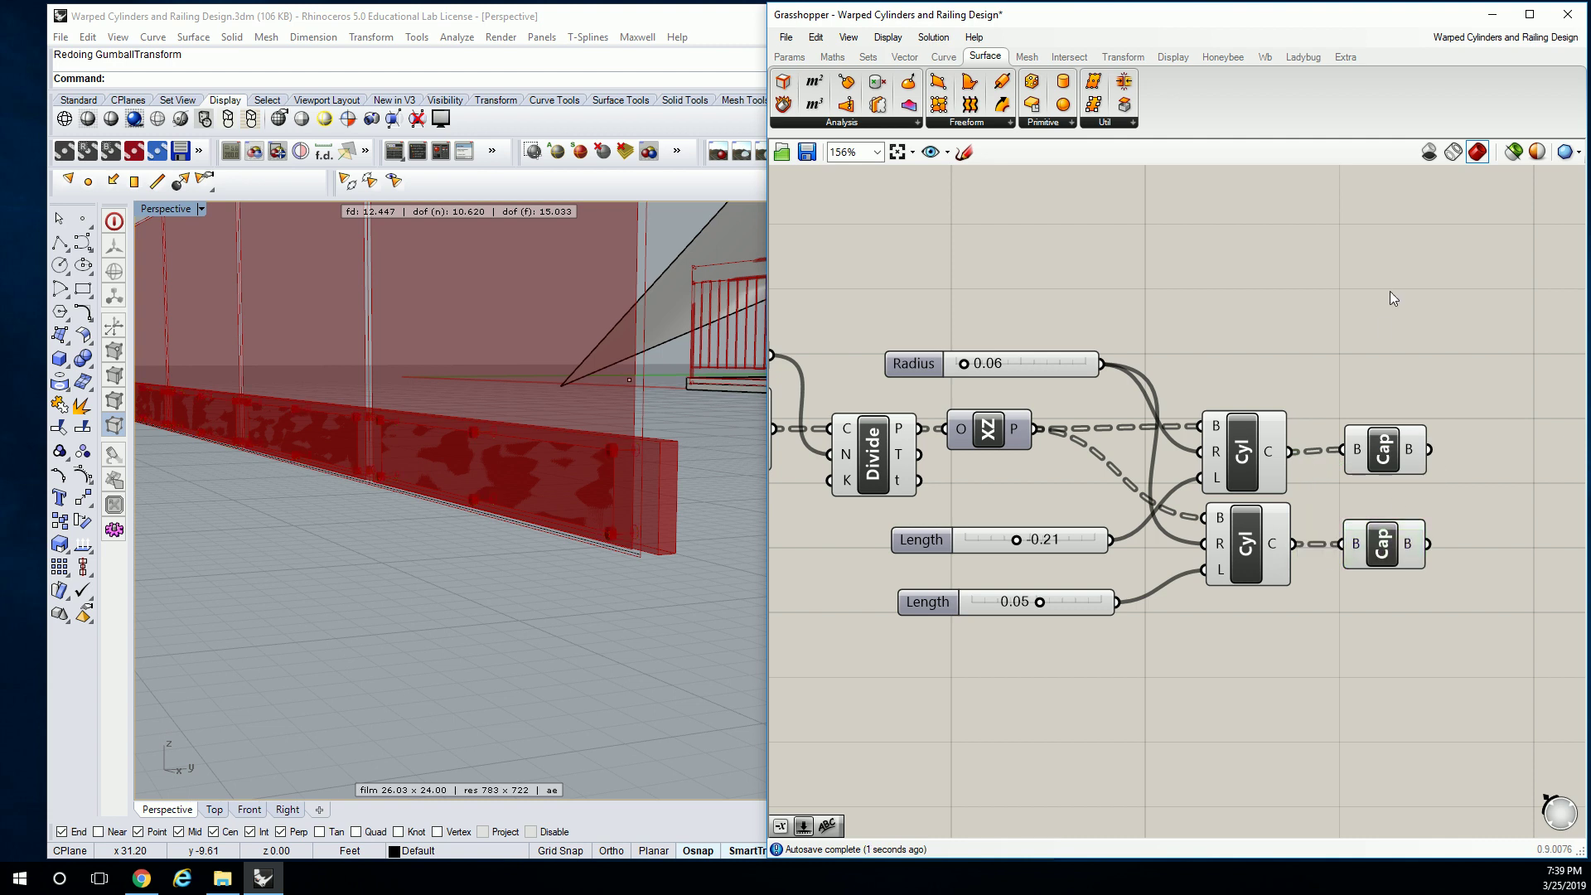
# Select both Cap components to check the capped cylinders along the beam in the Rhino view
pyautogui.scroll(-3, 1283, 327)
pyautogui.moveTo(543, 416); pyautogui.dragTo(635, 466, button='right')
pyautogui.moveTo(1478, 365); pyautogui.dragTo(1303, 563)
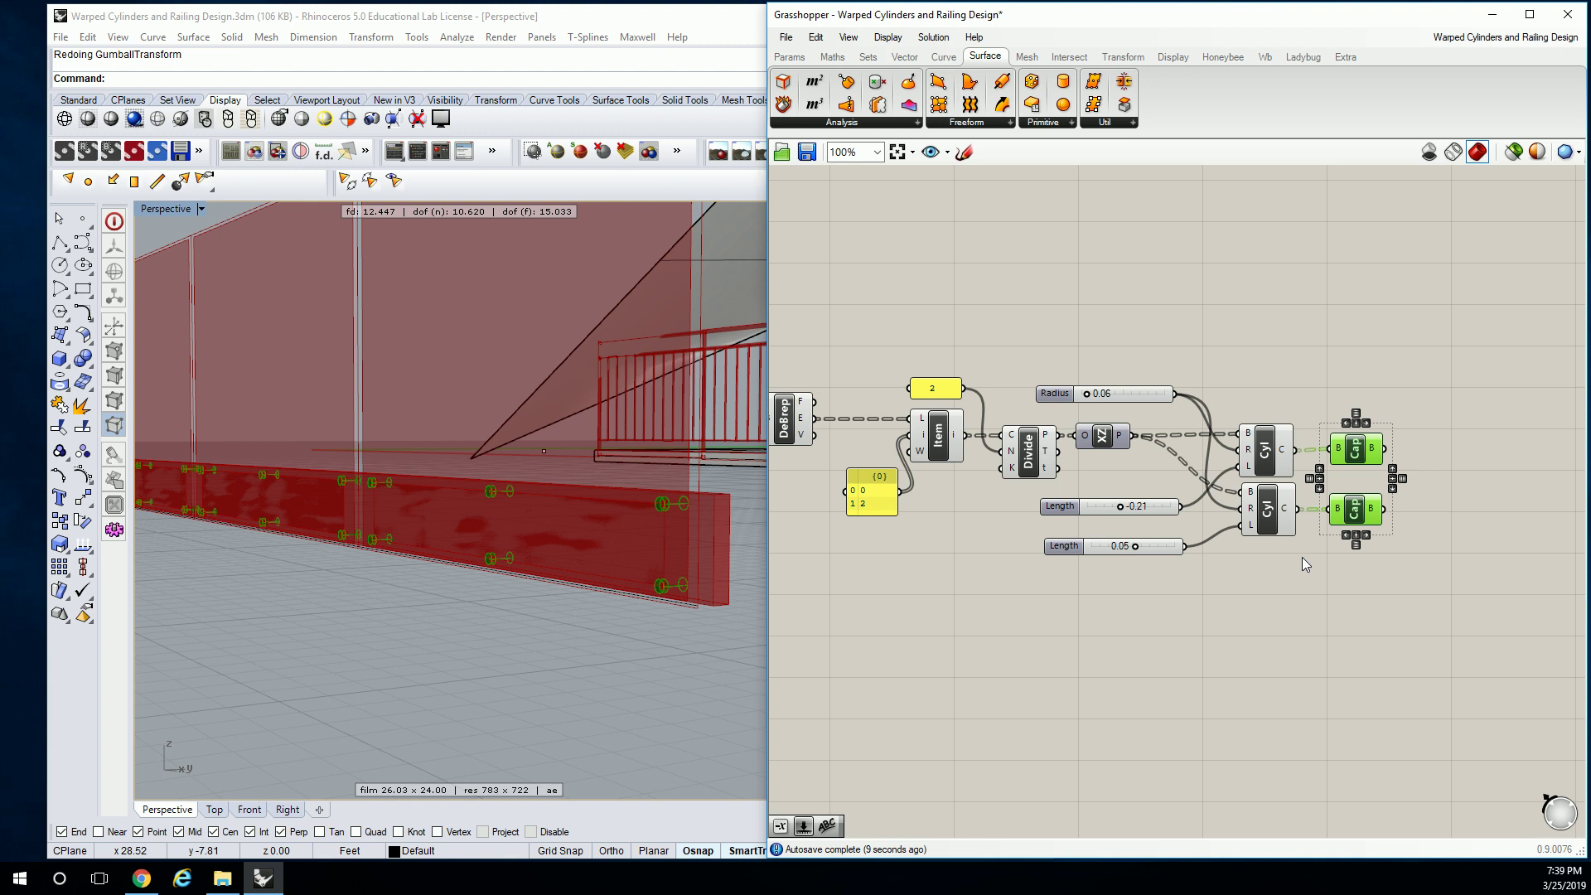
# Widen the Grasshopper window over the Rhino viewport and bring the SubSrf-to-Cap part of the definition into view
pyautogui.scroll(-3, 1255, 529)
pyautogui.scroll(5, 1119, 448)
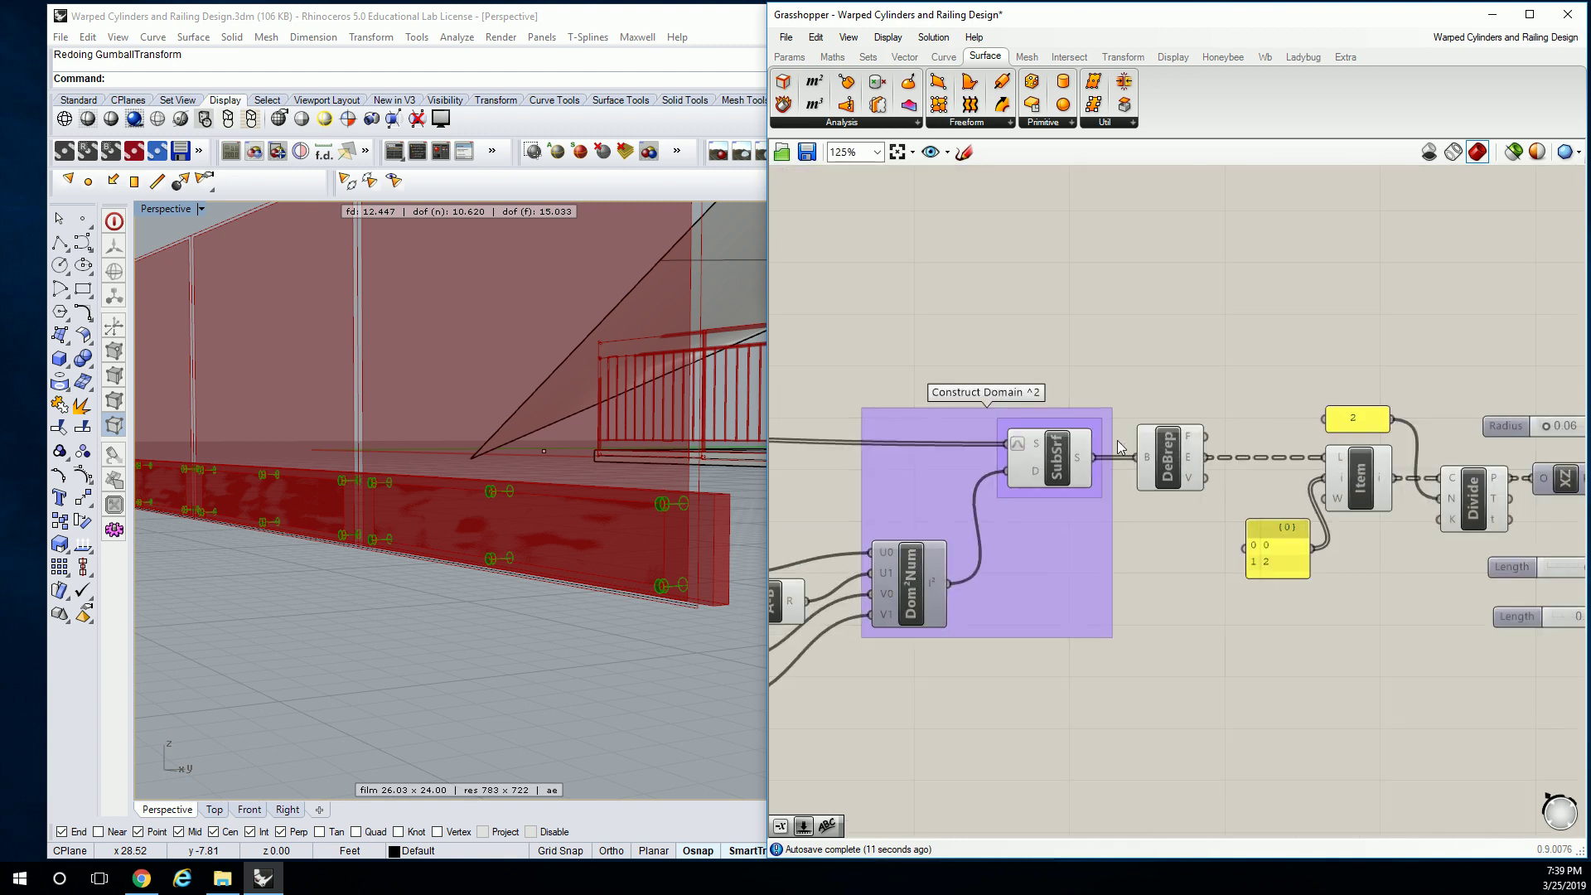
pyautogui.scroll(-3, 1119, 448)
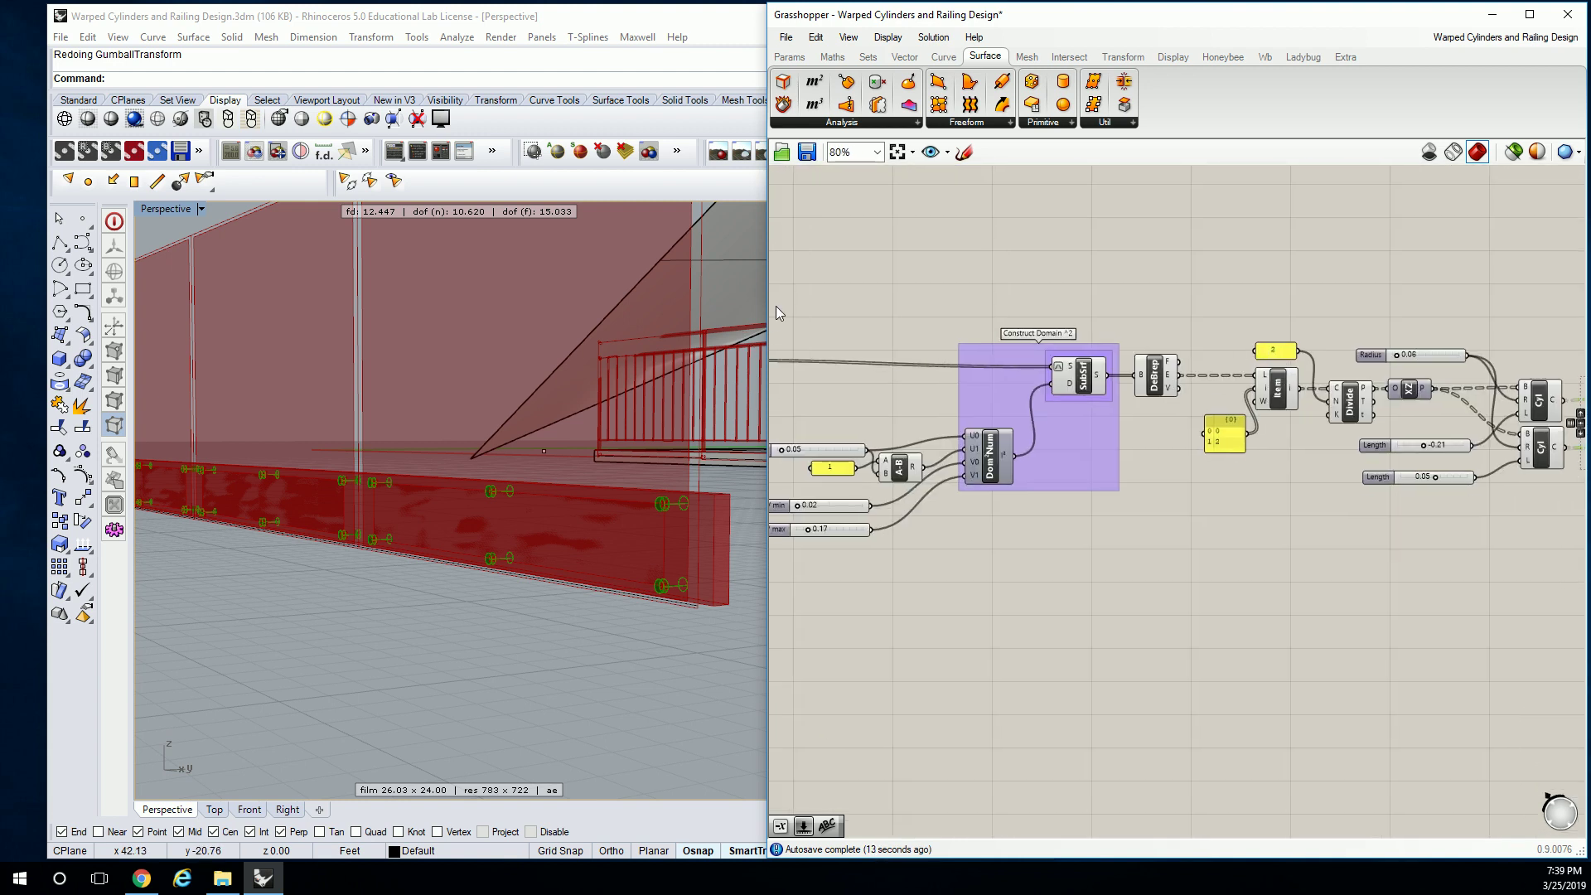
pyautogui.moveTo(767, 307); pyautogui.dragTo(644, 315)
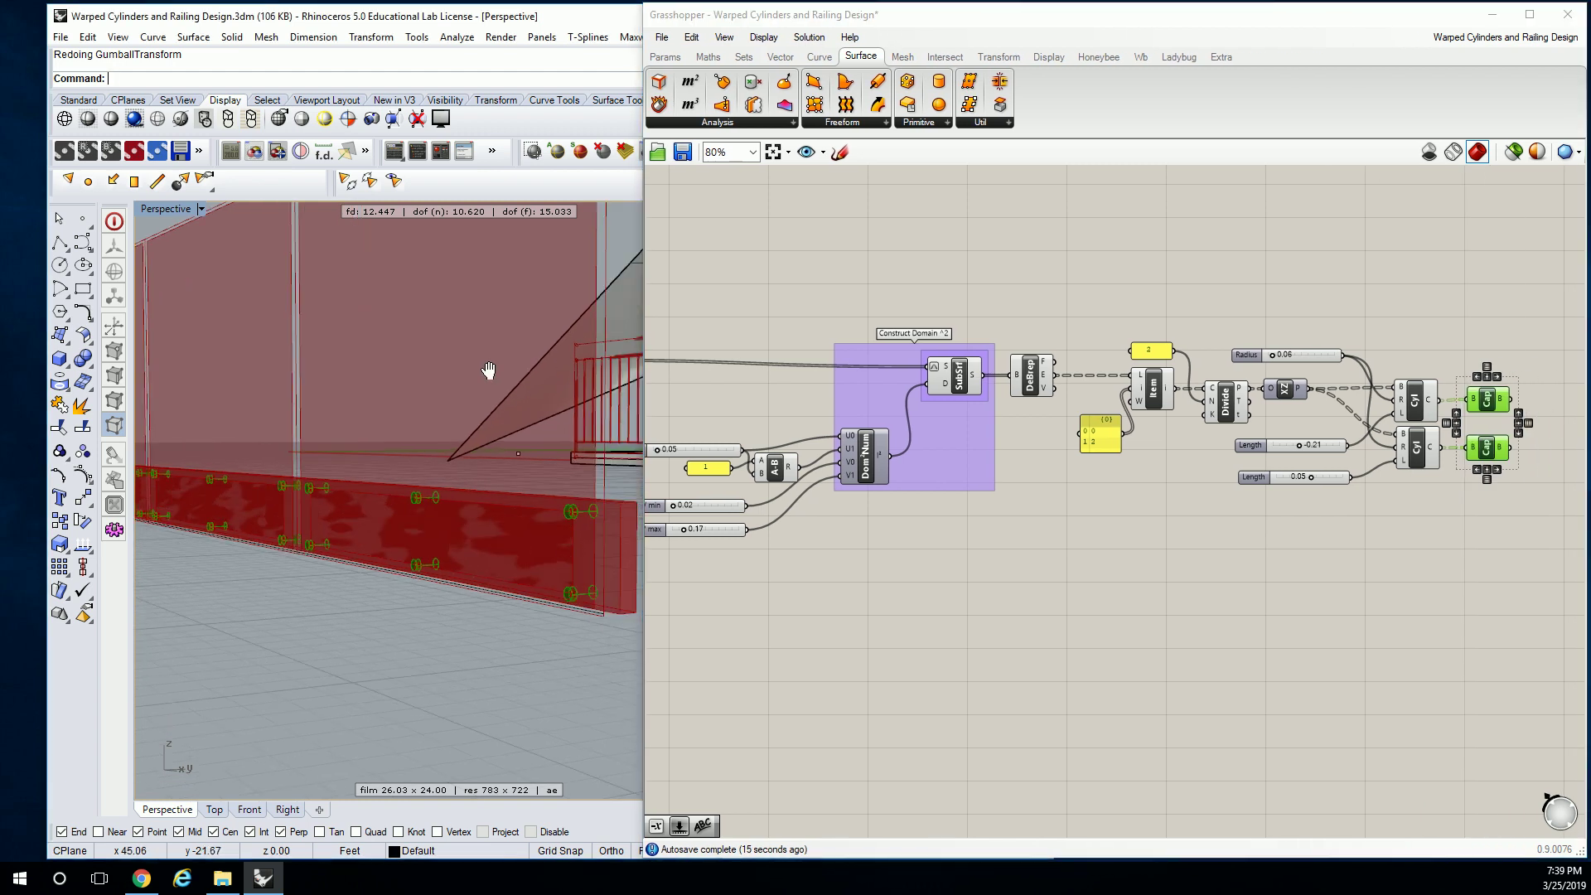
pyautogui.keyDown('shift'); pyautogui.moveTo(488, 370); pyautogui.dragTo(431, 373, button='right'); pyautogui.keyUp('shift')
pyautogui.moveTo(1091, 295); pyautogui.dragTo(1057, 290, button='right')
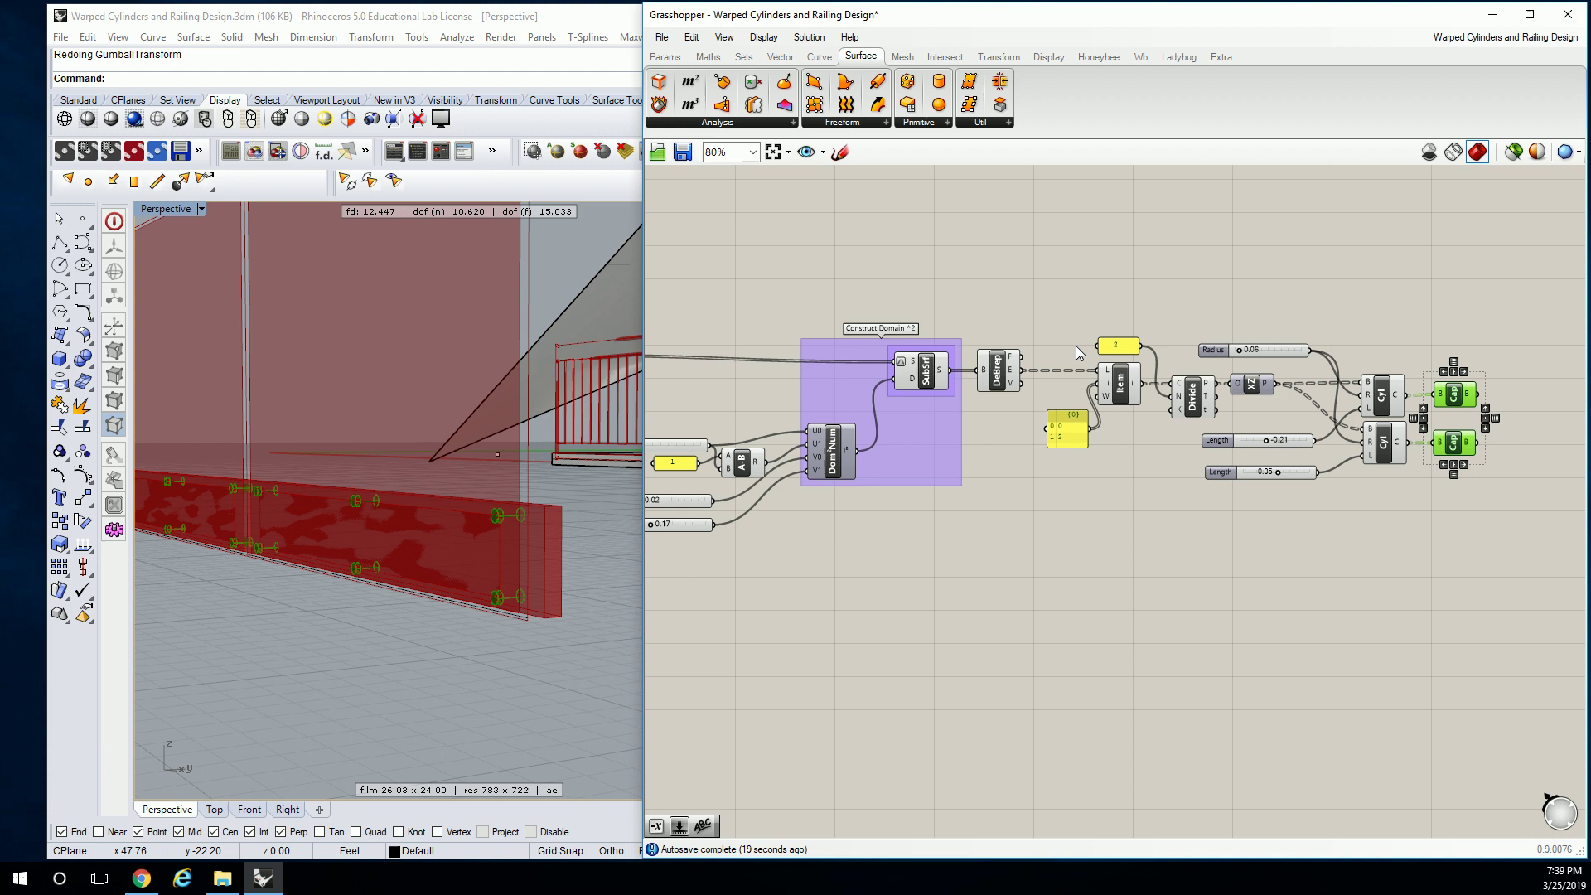
# Group the second SubSrf component with its Construct Domain², subtraction, panel and the B, V min and V max sliders
pyautogui.moveTo(1075, 346); pyautogui.dragTo(1174, 345, button='right')
pyautogui.moveTo(1121, 251); pyautogui.dragTo(771, 559)
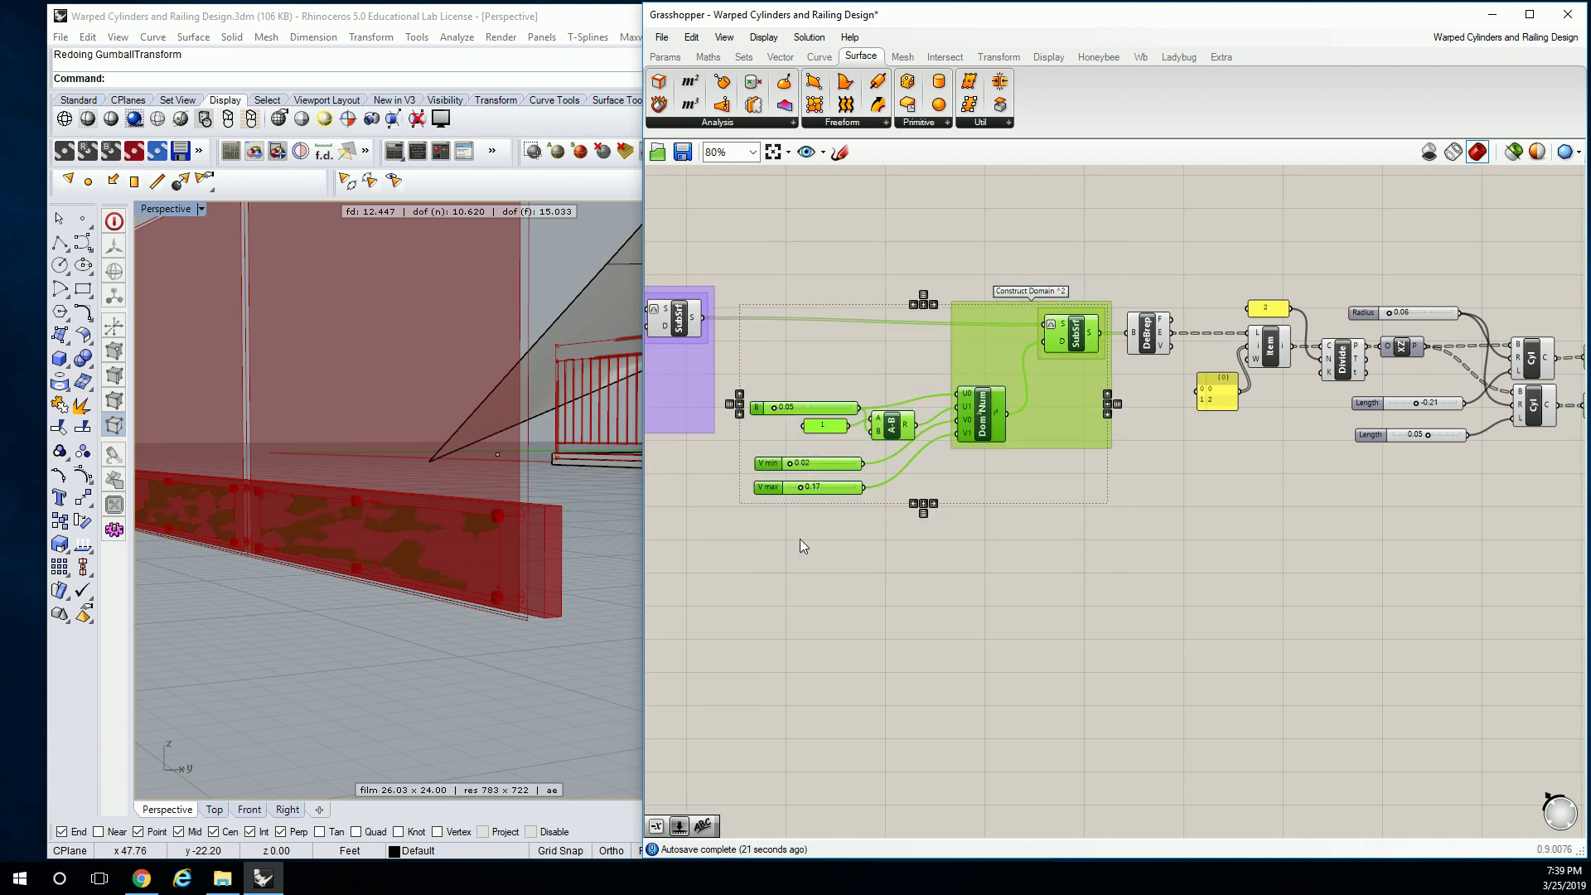
pyautogui.hotkey('ctrl', 'g')
pyautogui.click(932, 245)
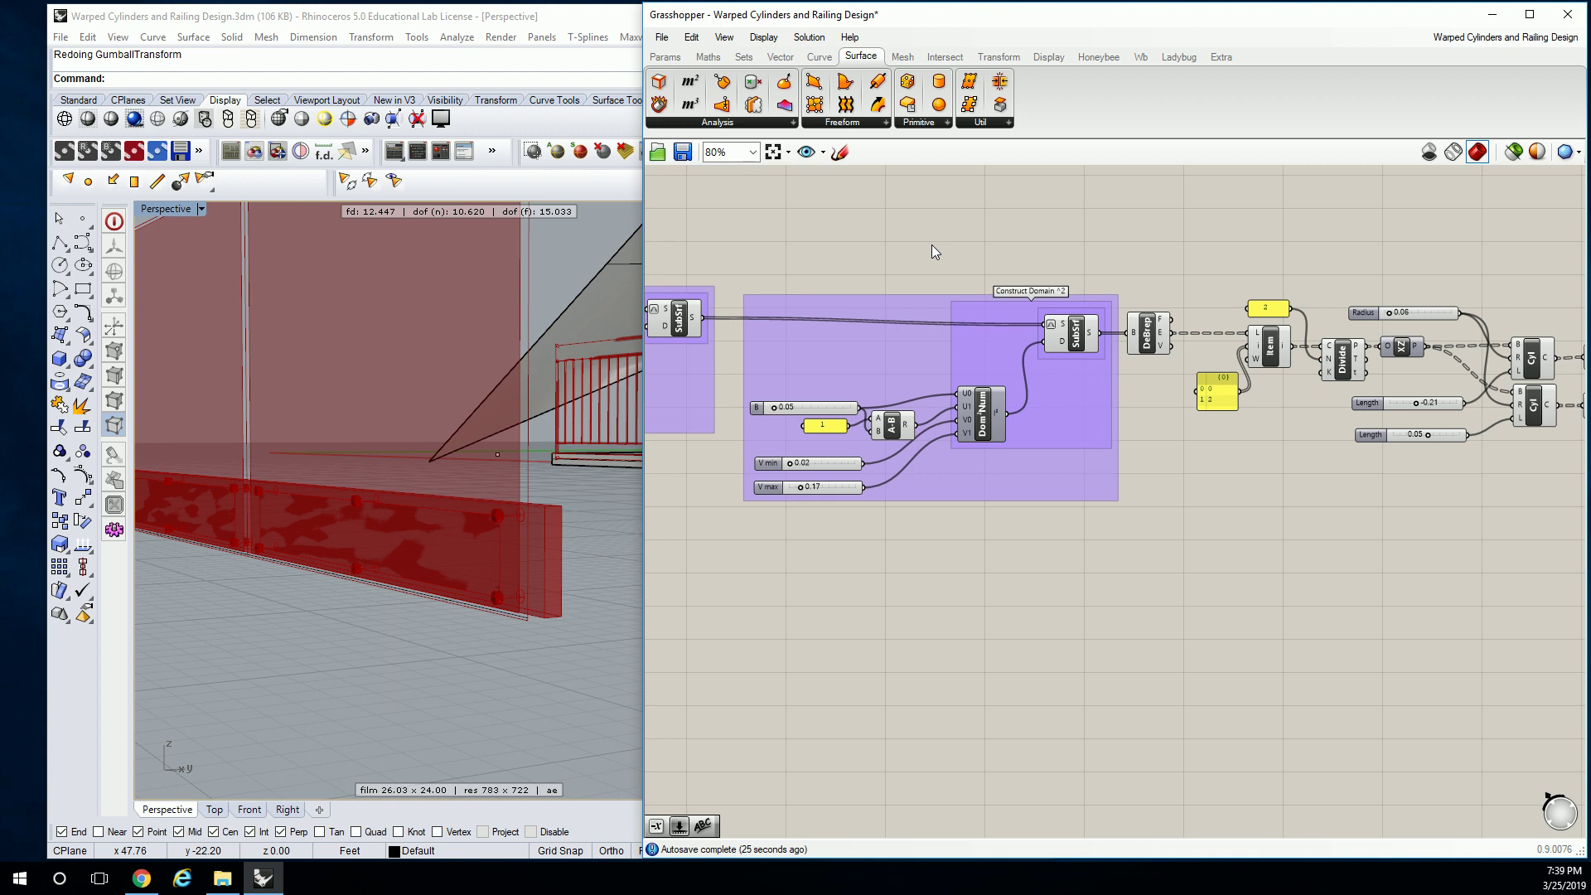
# Shift the Deconstruct Brep component slightly away from the SubSrf group and put it in its own group
pyautogui.moveTo(1225, 290); pyautogui.dragTo(932, 342, button='right')
pyautogui.click(862, 384)
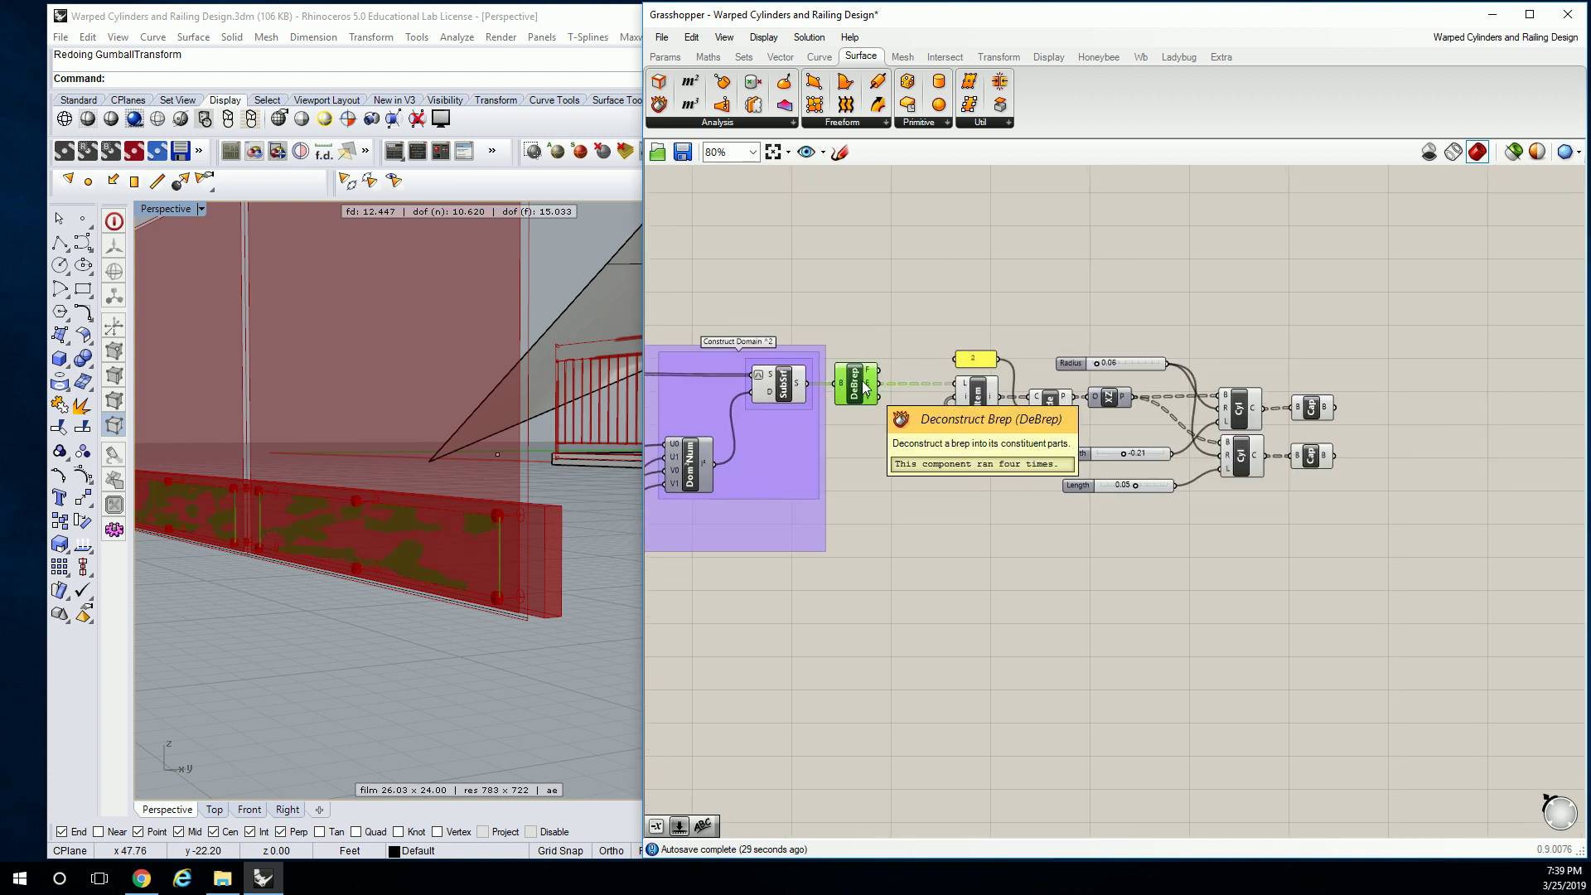
pyautogui.moveTo(862, 384); pyautogui.dragTo(879, 391)
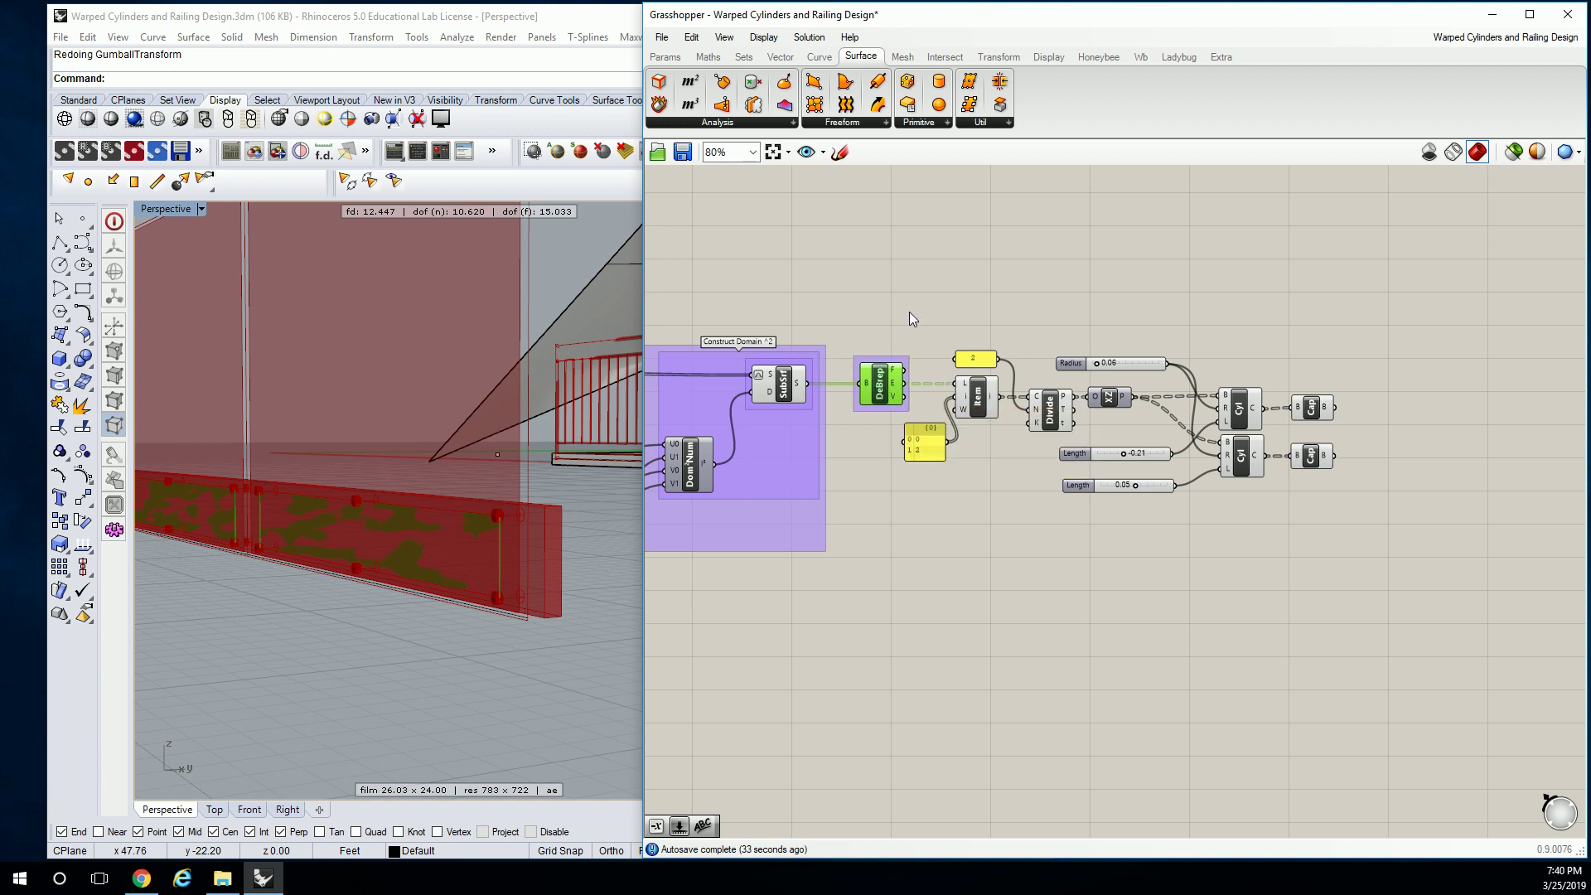
# Put the Divide Curve component in its own group
pyautogui.moveTo(1063, 275); pyautogui.dragTo(1005, 280, button='right')
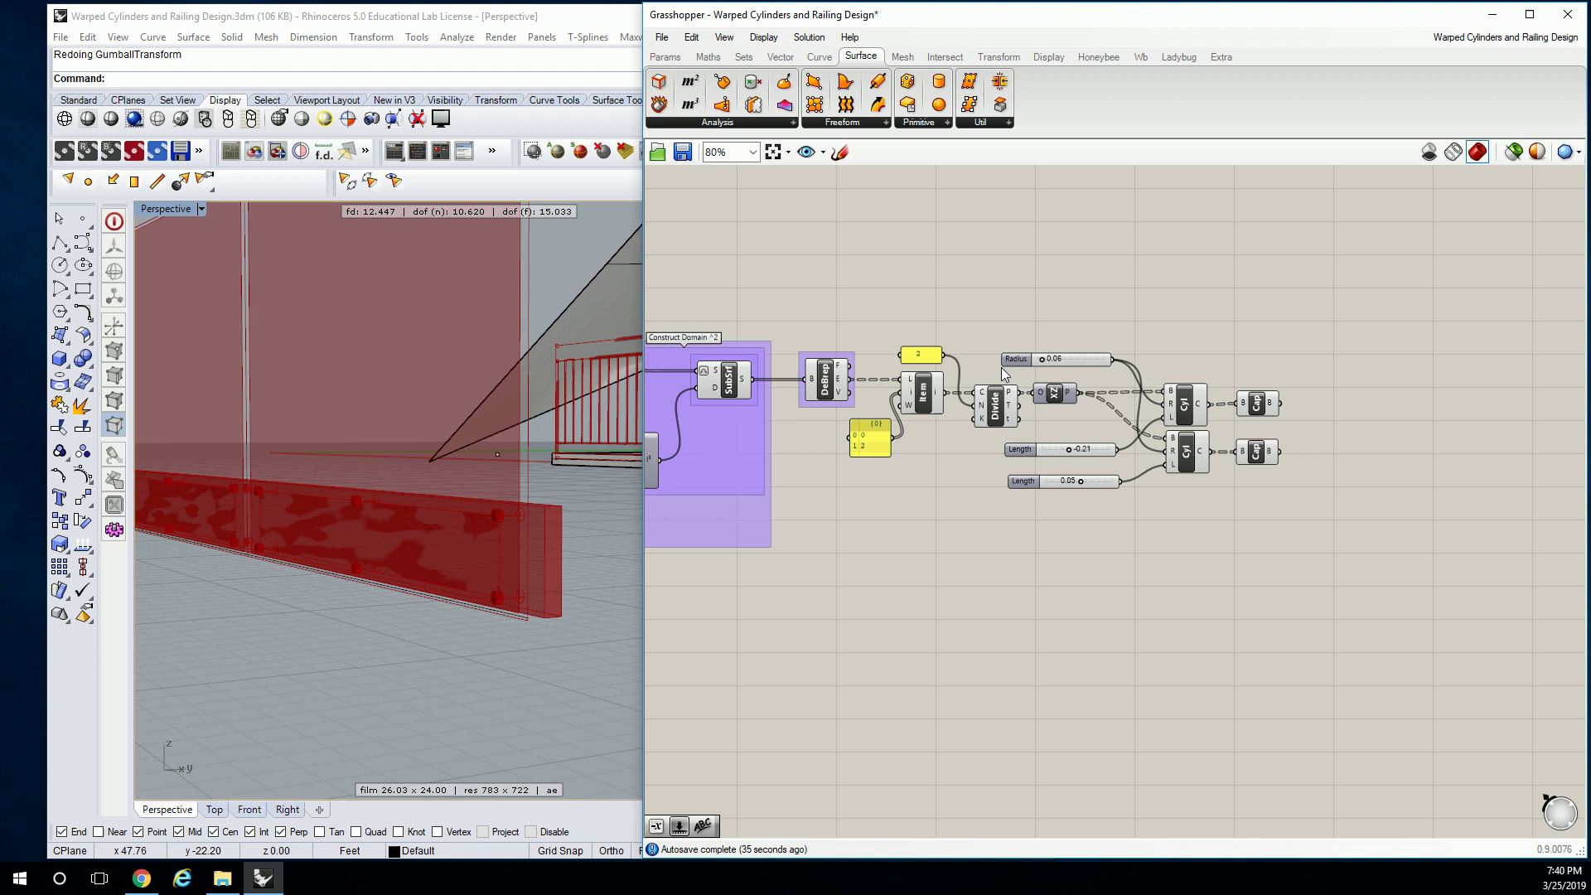
pyautogui.moveTo(1005, 373); pyautogui.dragTo(978, 436)
pyautogui.hotkey('ctrl', 'g')
pyautogui.click(1024, 281)
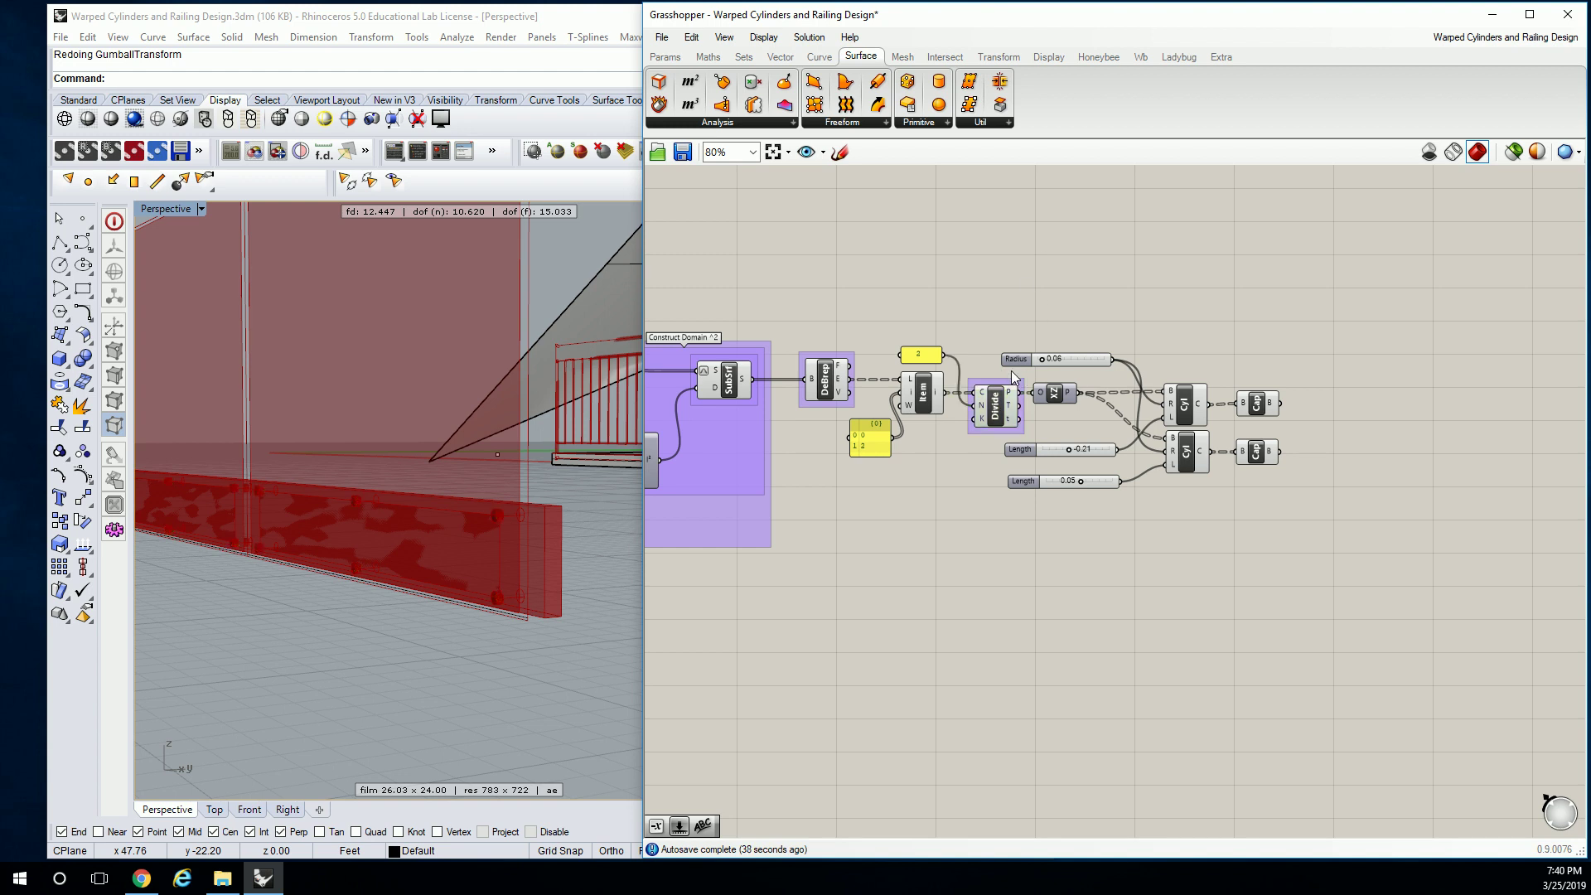
# Select the List Item, the Divide Curve, and the Cylinder and Cap components in turn to check their geometry in the Rhino view
pyautogui.click(920, 405)
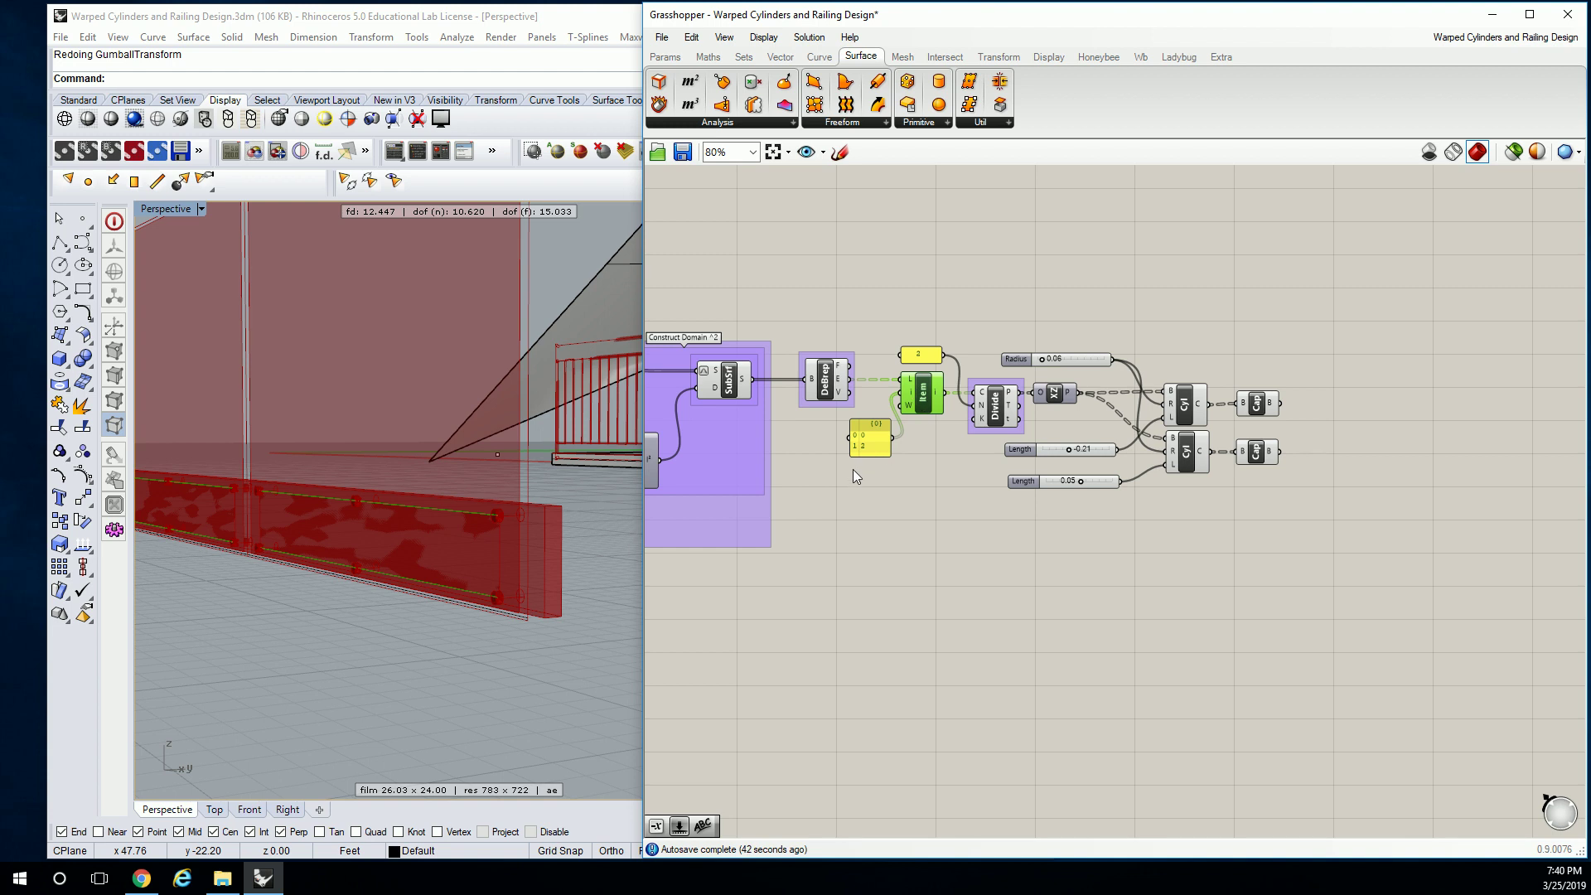
pyautogui.click(1003, 403)
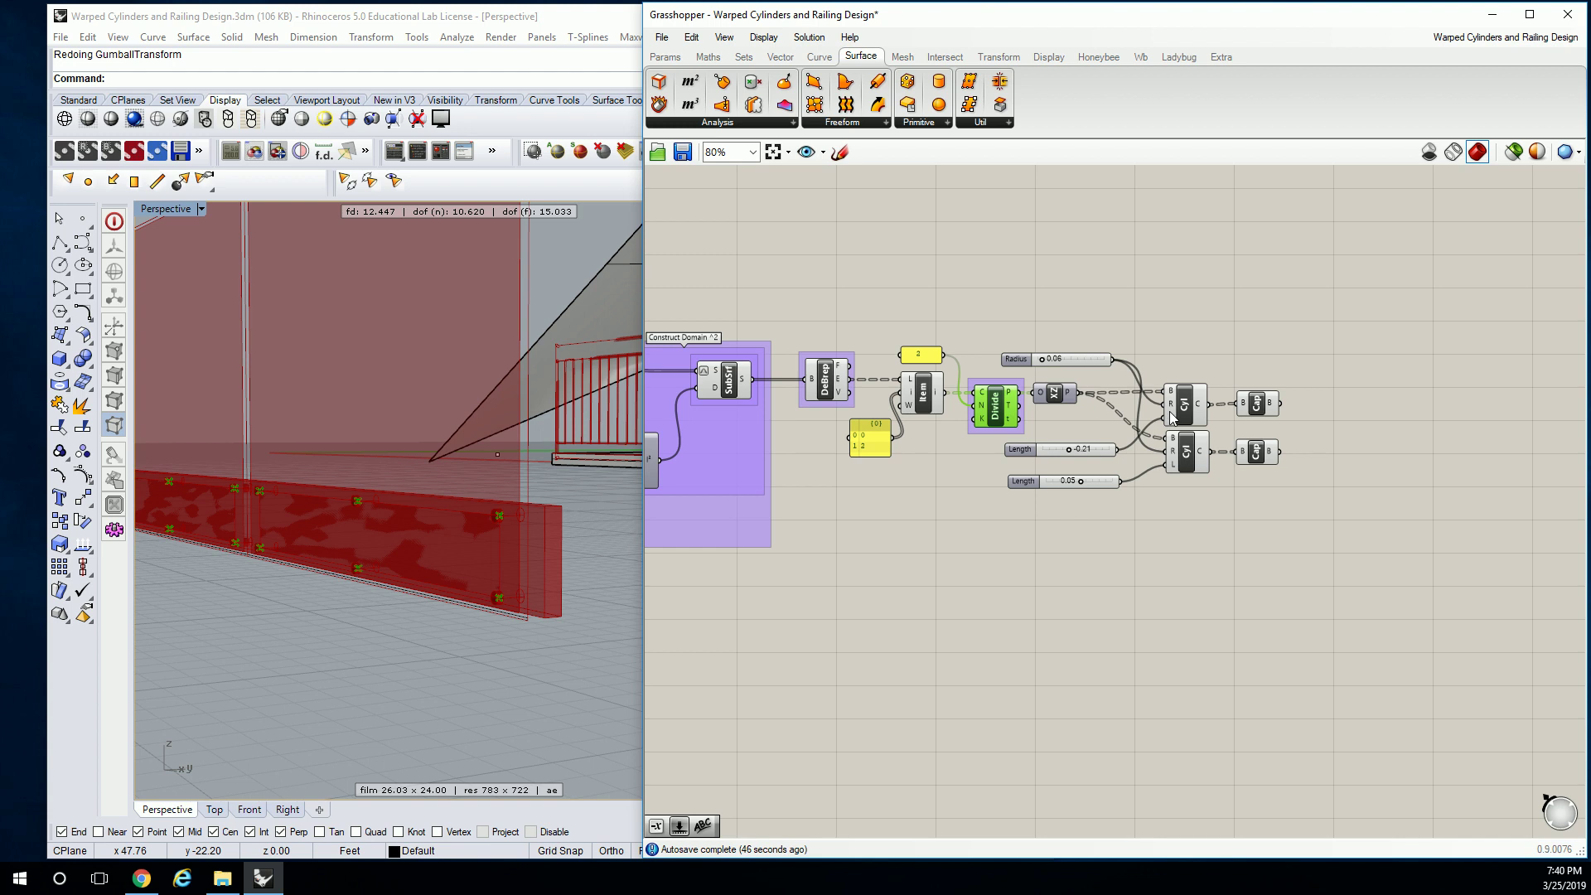
pyautogui.moveTo(1283, 359); pyautogui.dragTo(1208, 359, button='right')
pyautogui.moveTo(1207, 359); pyautogui.dragTo(1096, 485)
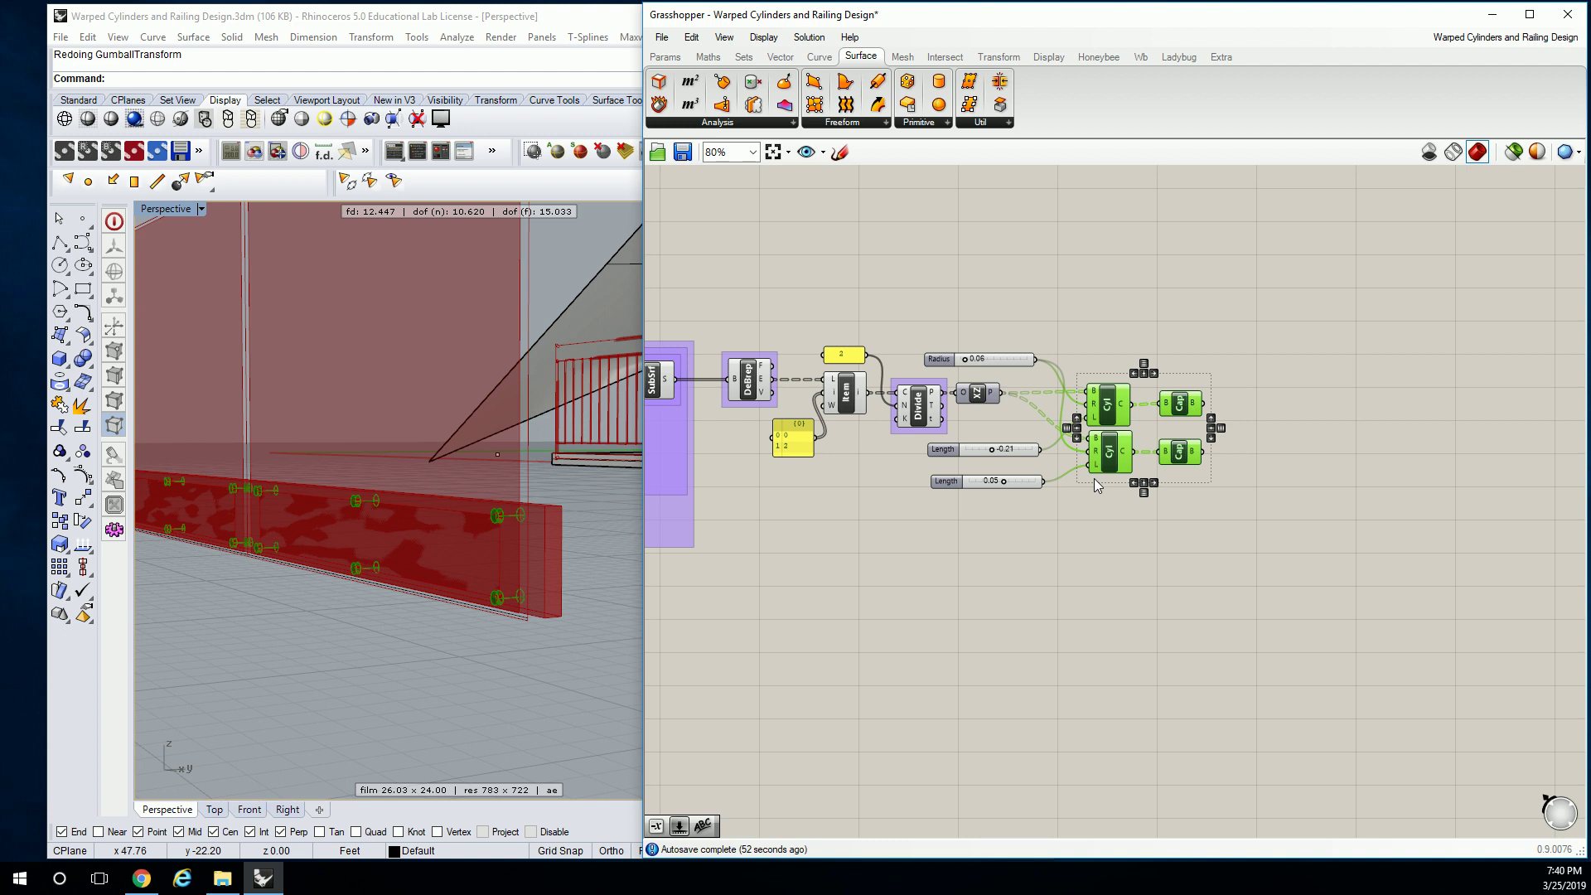
pyautogui.scroll(-5, 1078, 290)
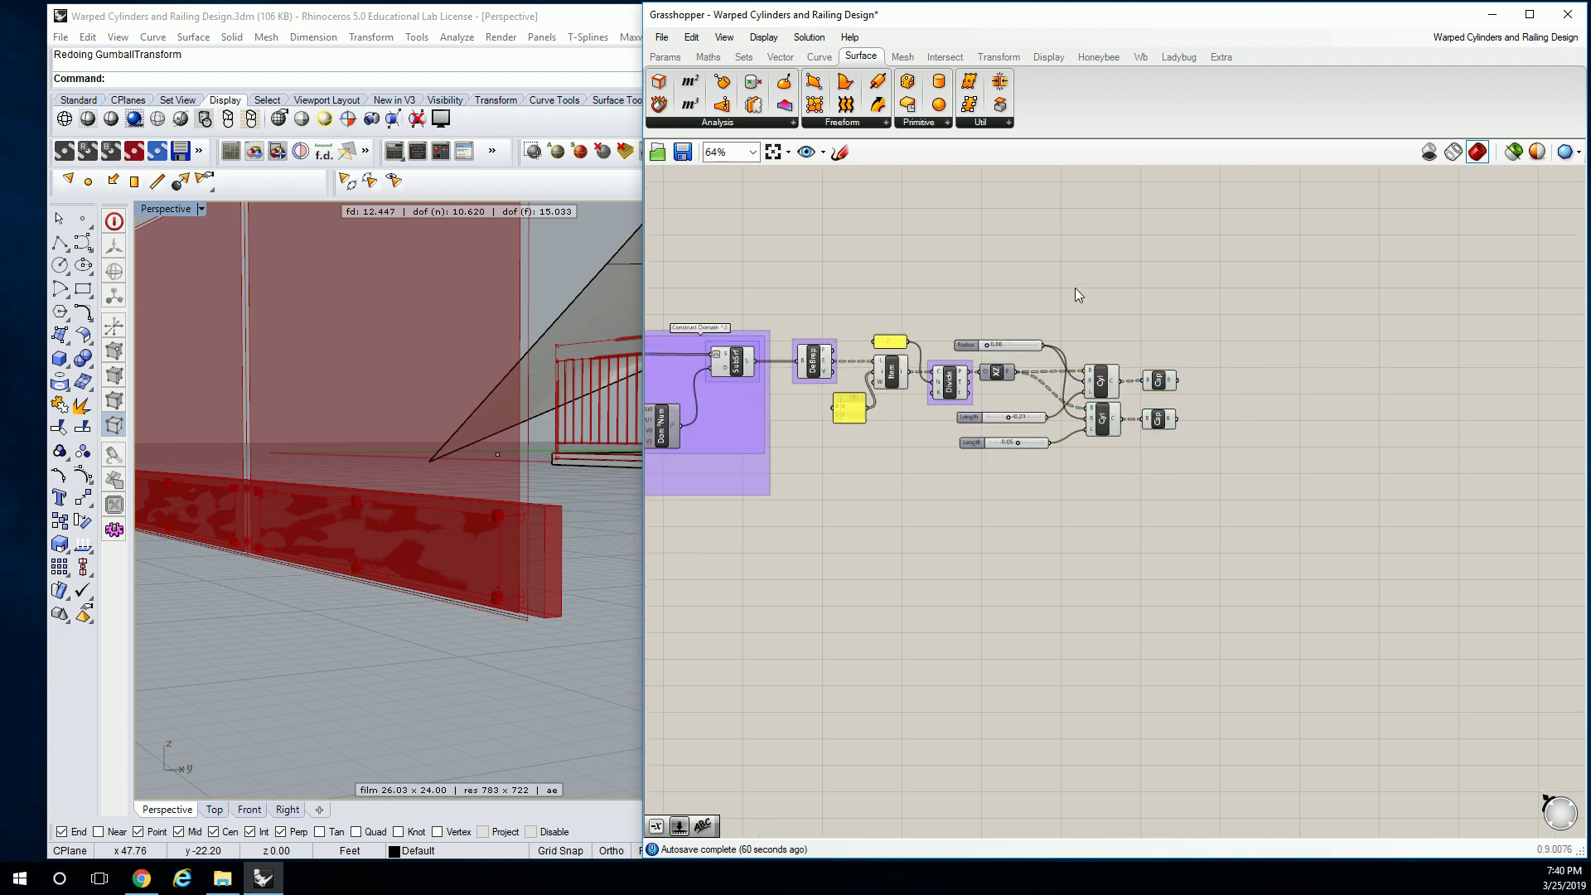
pyautogui.moveTo(1231, 343); pyautogui.dragTo(1143, 322, button='right')
pyautogui.scroll(3, 1181, 384)
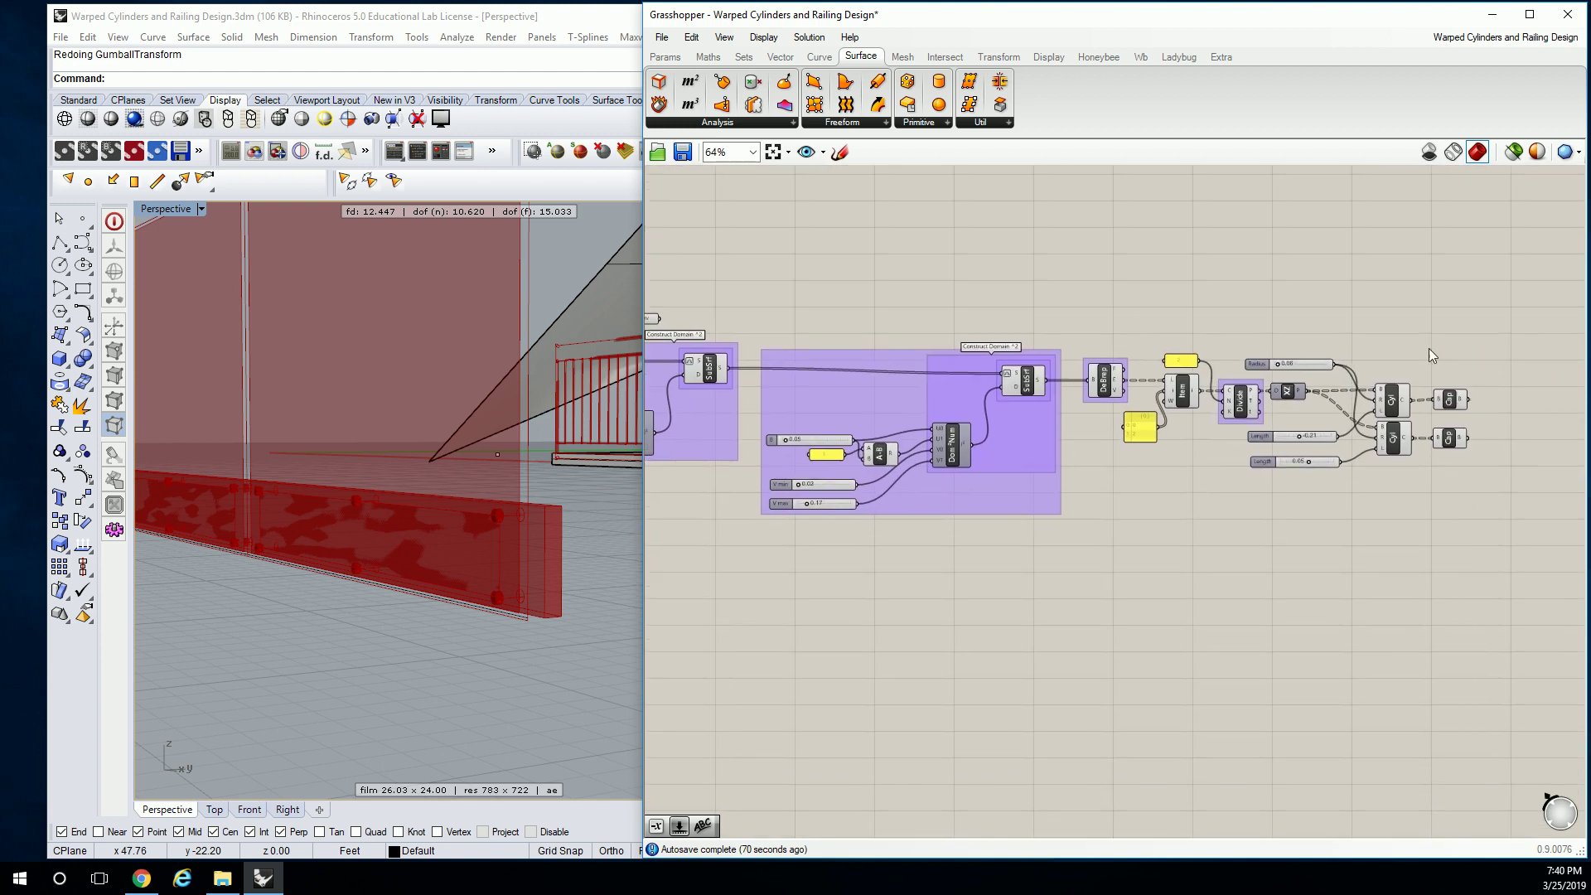